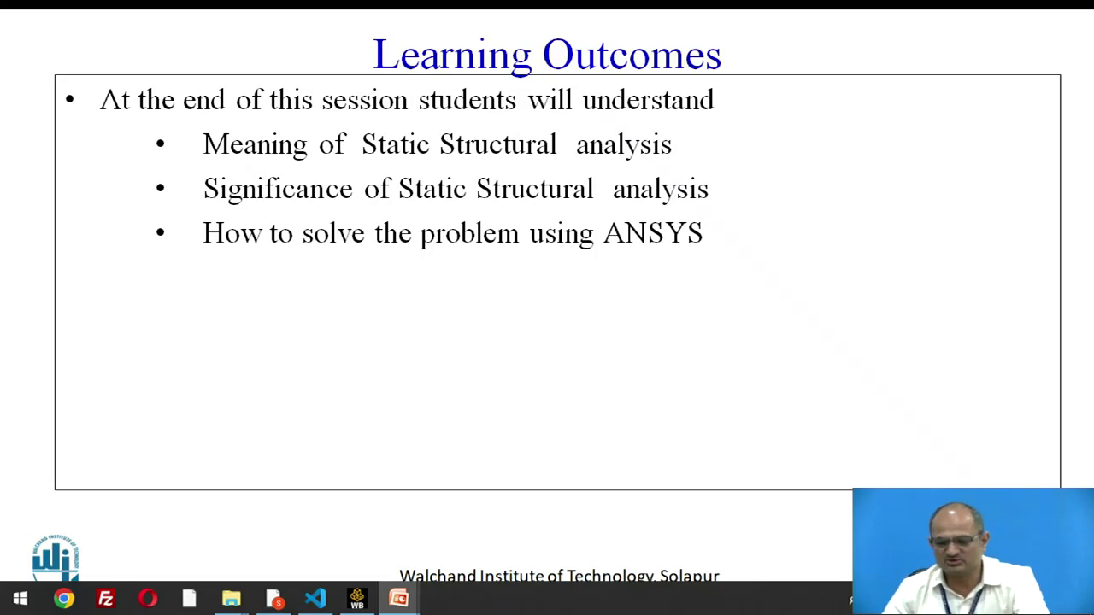
# Advance the slide show to the Problem Statement slide with the loaded circular rod sketch.
pyautogui.press('Right')
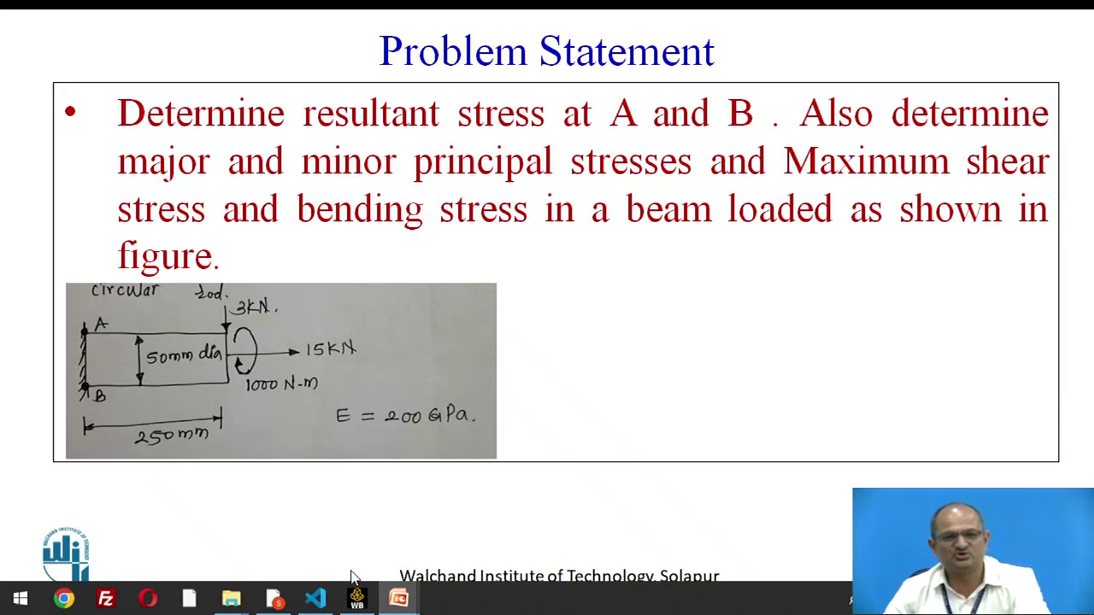
# Bring Workbench forward and add Static Structural from the Toolbox's Analysis Systems.
pyautogui.click(359, 600)
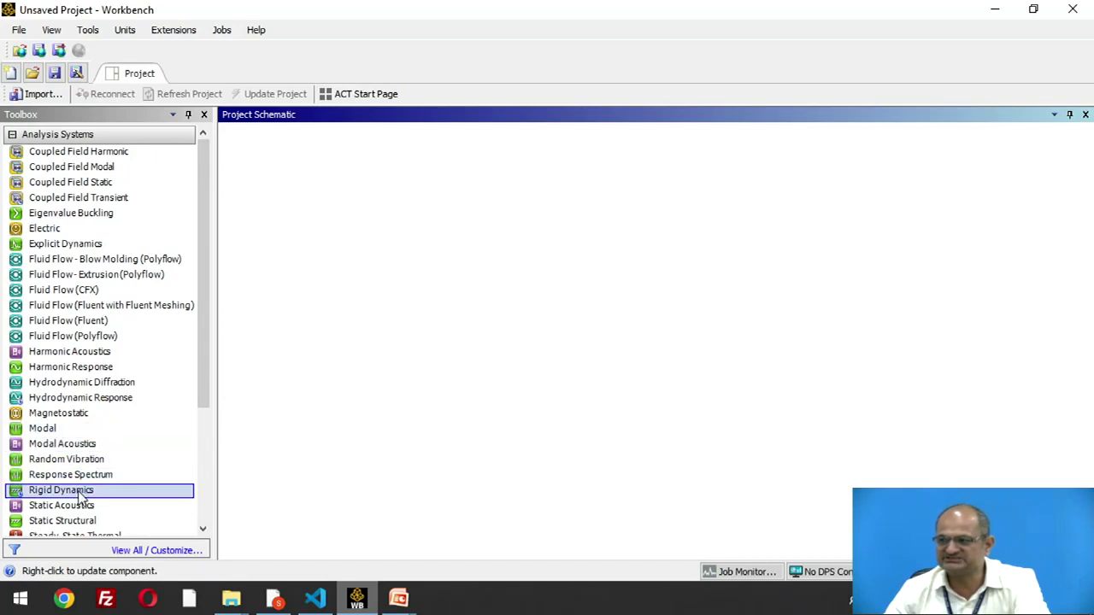
pyautogui.scroll(-1, 82, 497)
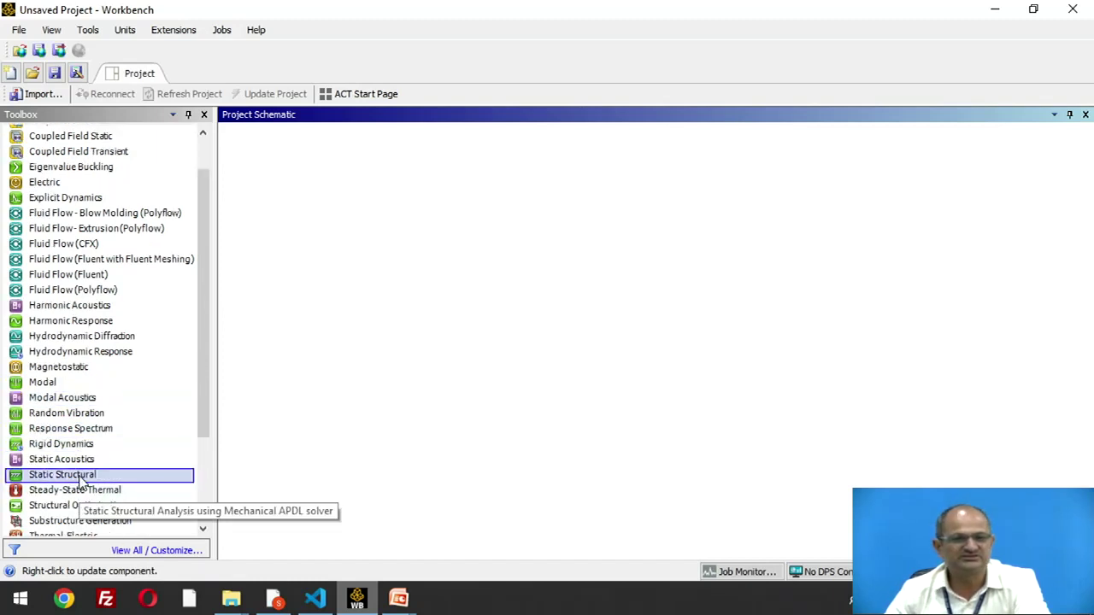
pyautogui.doubleClick(82, 476)
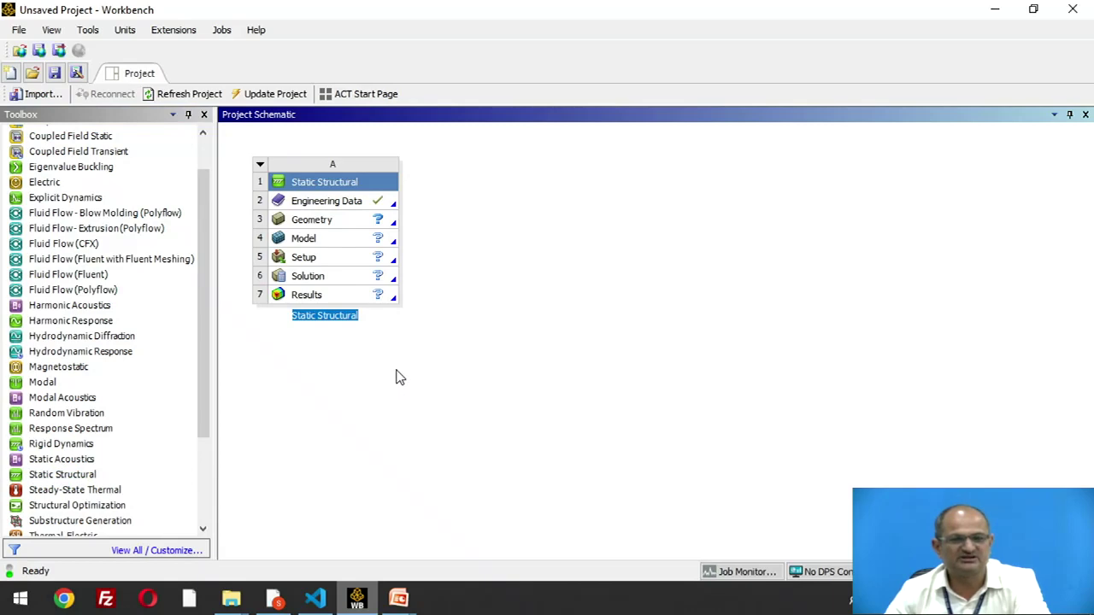
# In Engineering Data, create a new material named material1 and add Isotropic Elasticity to it.
pyautogui.doubleClick(348, 209)
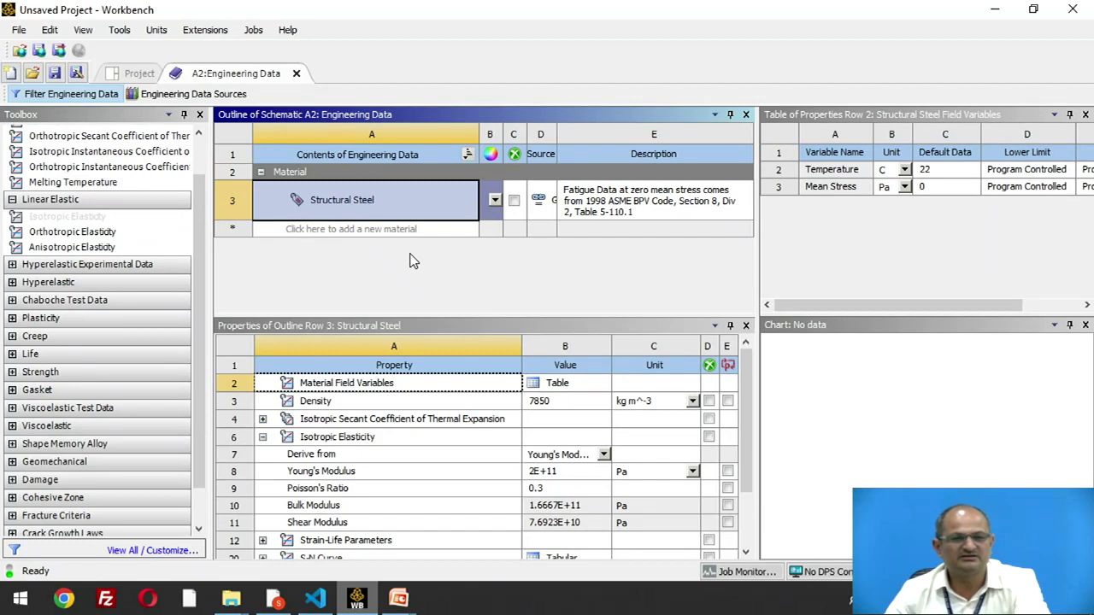
pyautogui.click(347, 229)
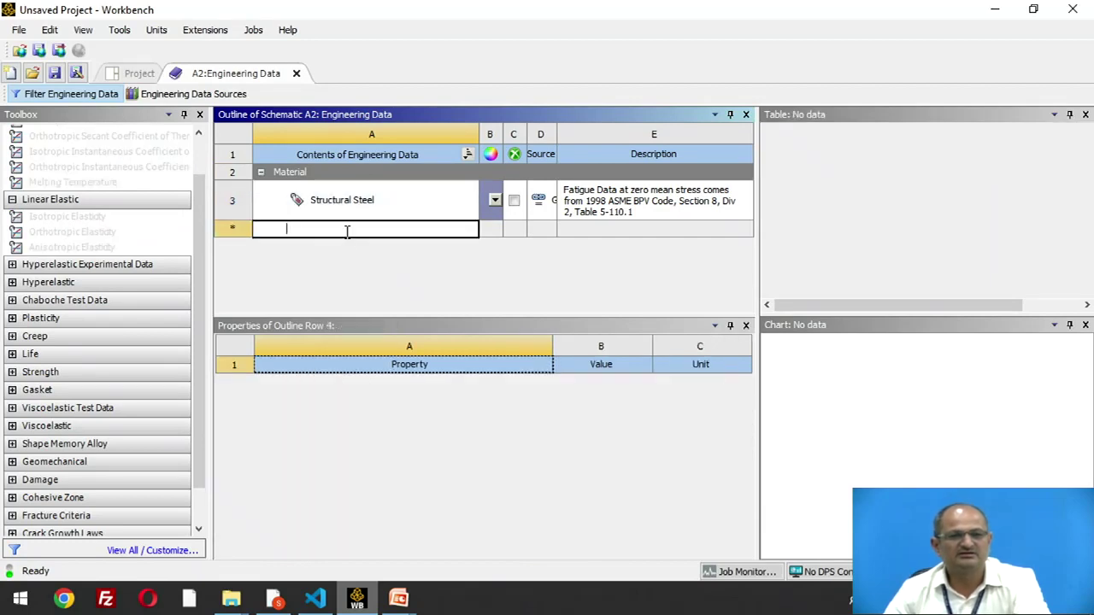
pyautogui.write('m')
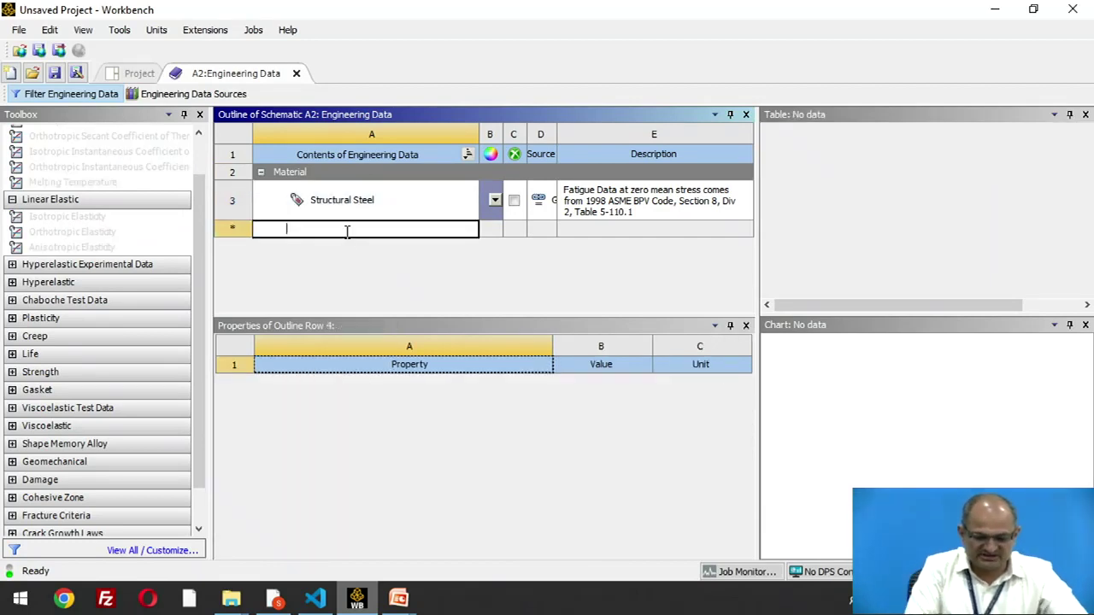
pyautogui.write('ateri')
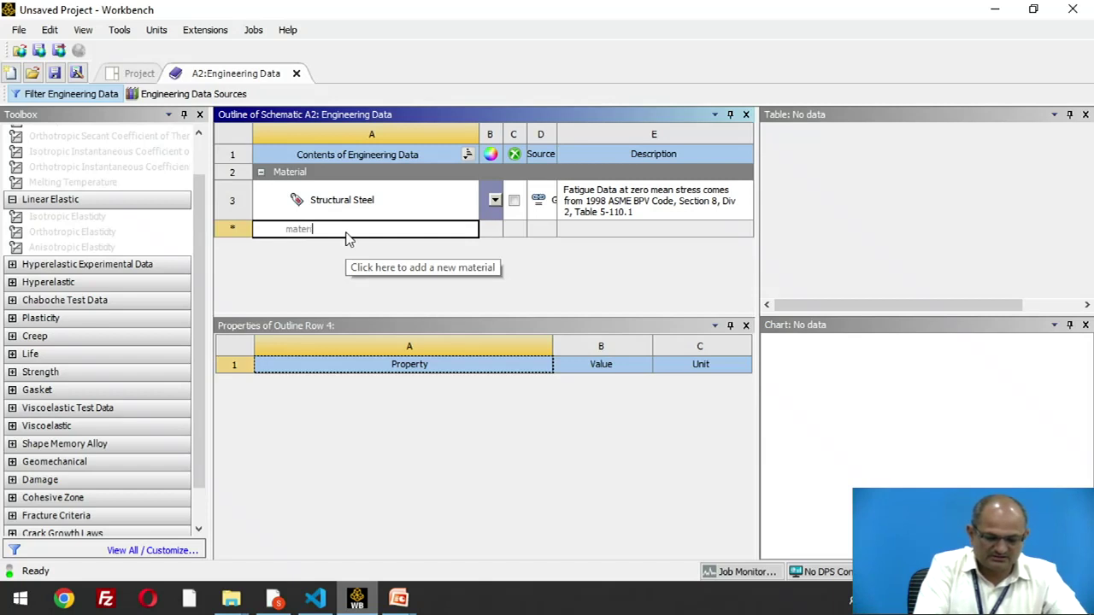
pyautogui.write('al')
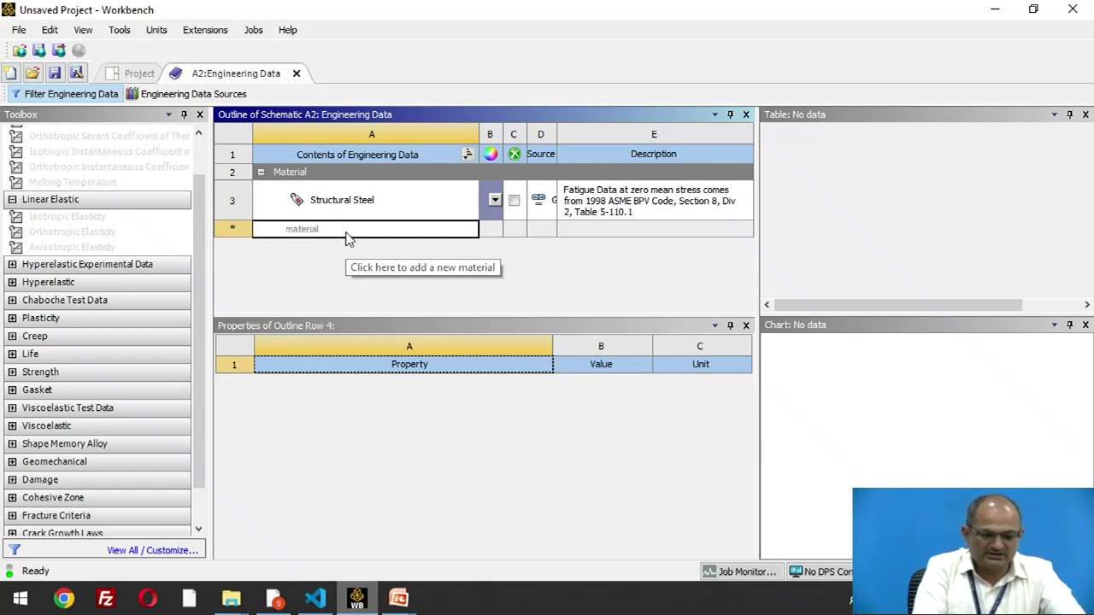
pyautogui.write(' 1')
pyautogui.press('Return')
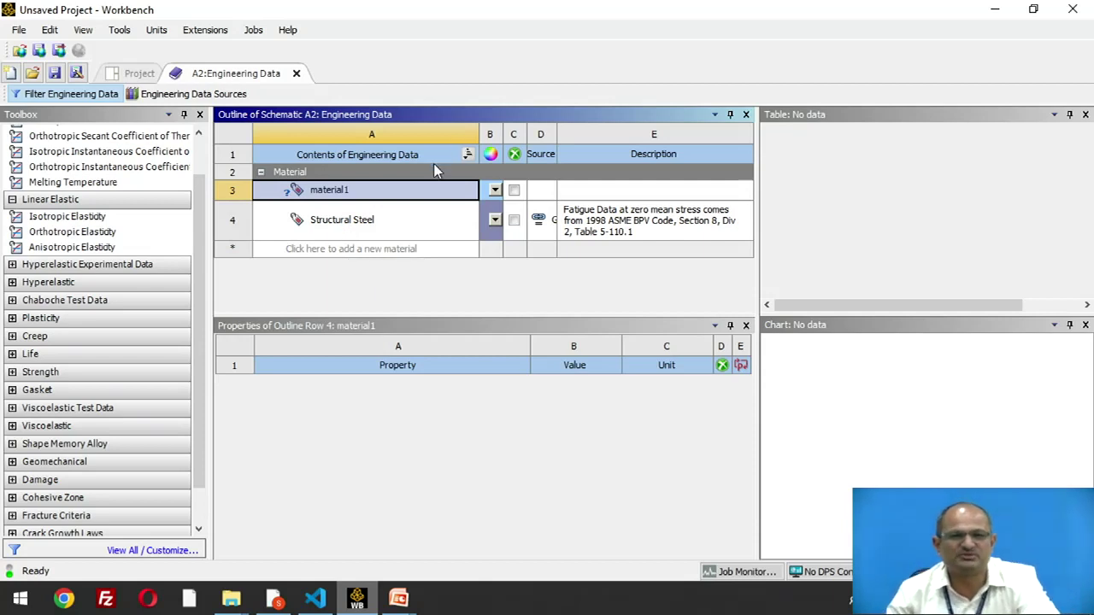
pyautogui.doubleClick(117, 222)
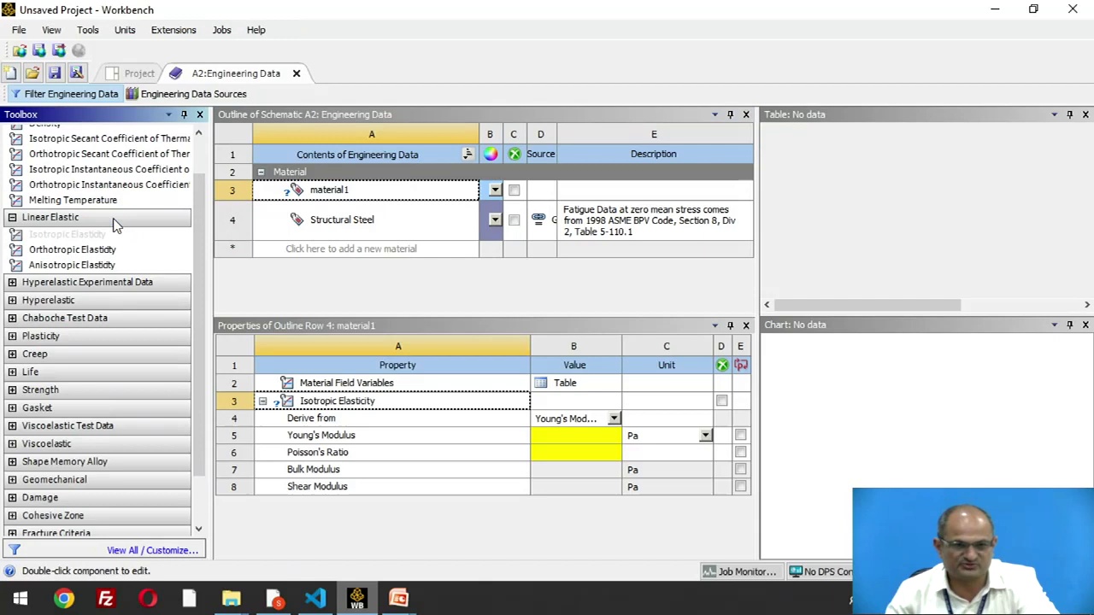
# Enter Young's modulus 200e9 Pa and Poisson's ratio 0.3, then return to the project schematic.
pyautogui.click(572, 444)
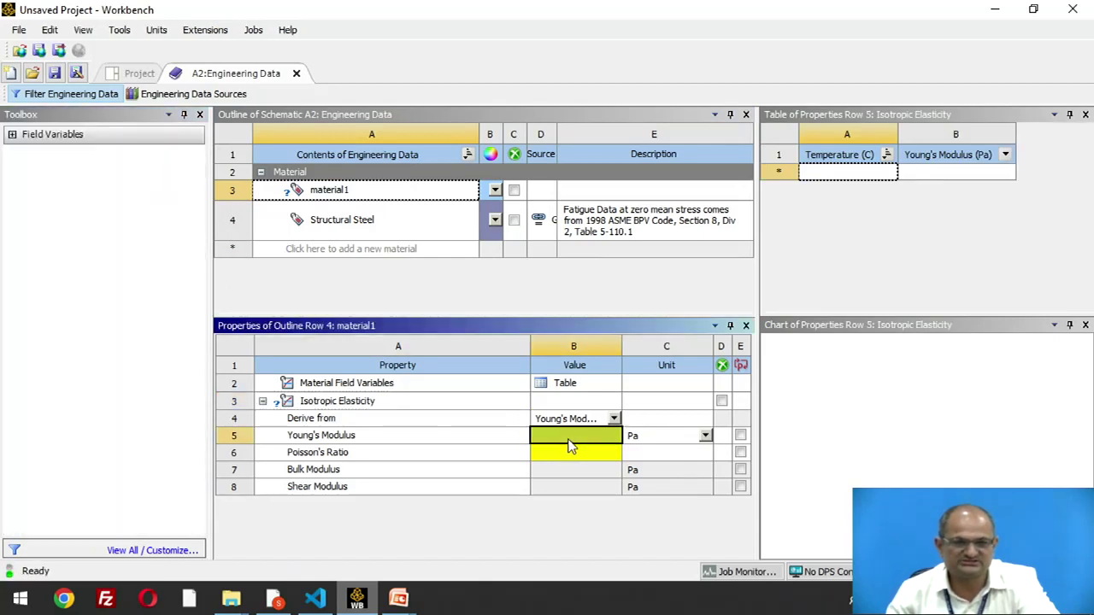
pyautogui.moveTo(406, 608)
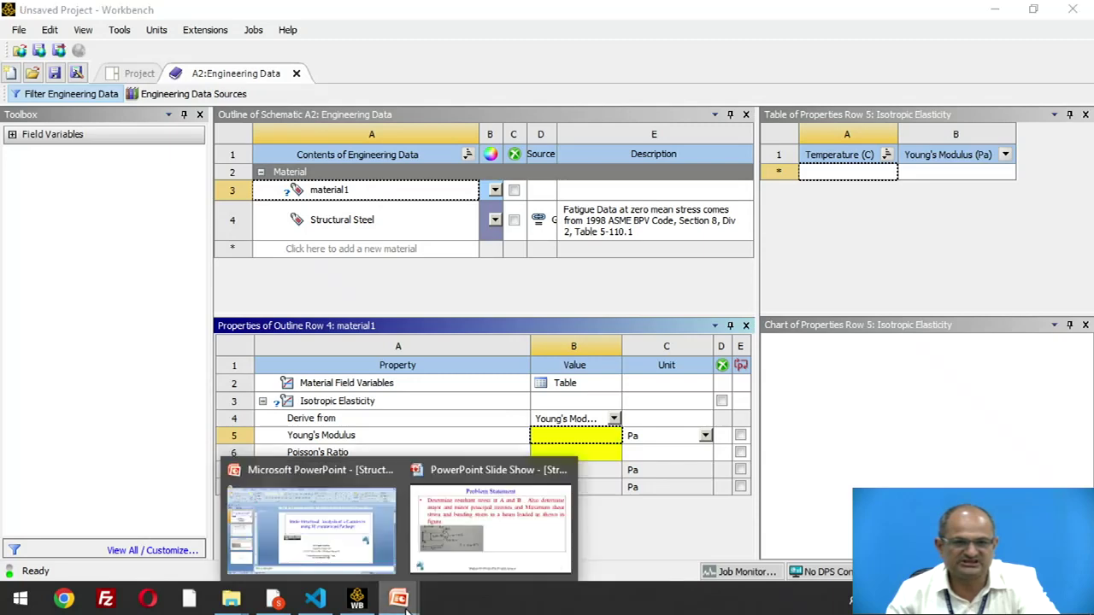
pyautogui.click(461, 547)
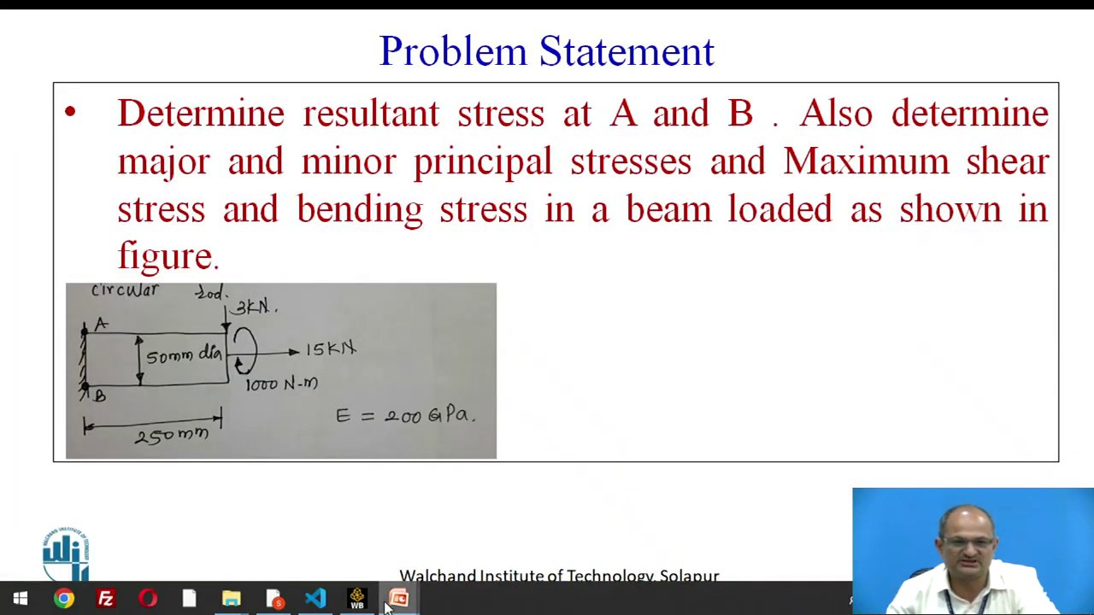
pyautogui.click(358, 601)
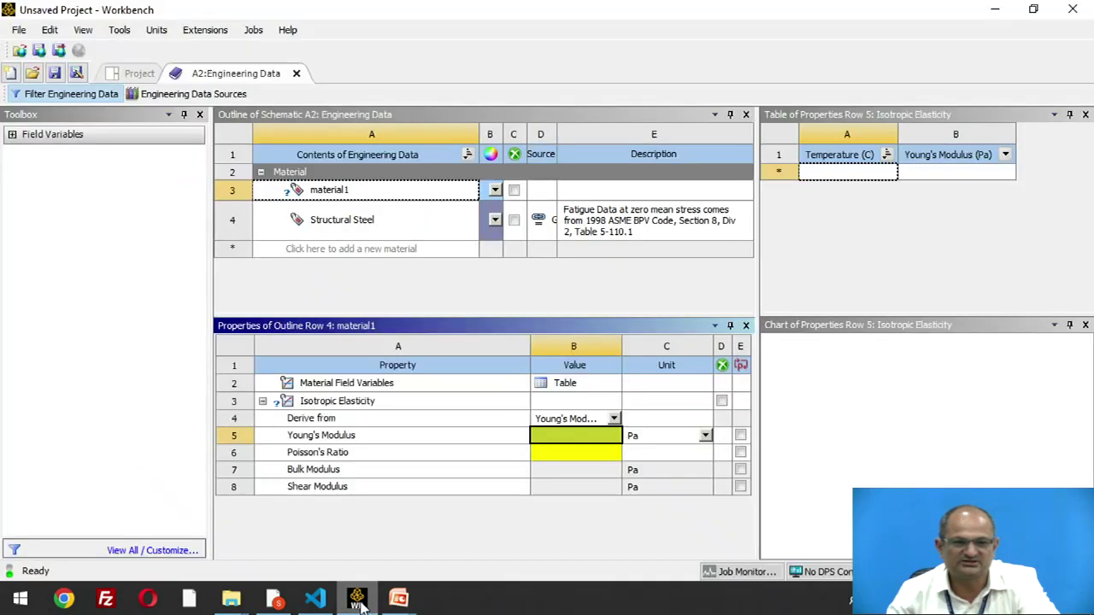
pyautogui.write('2')
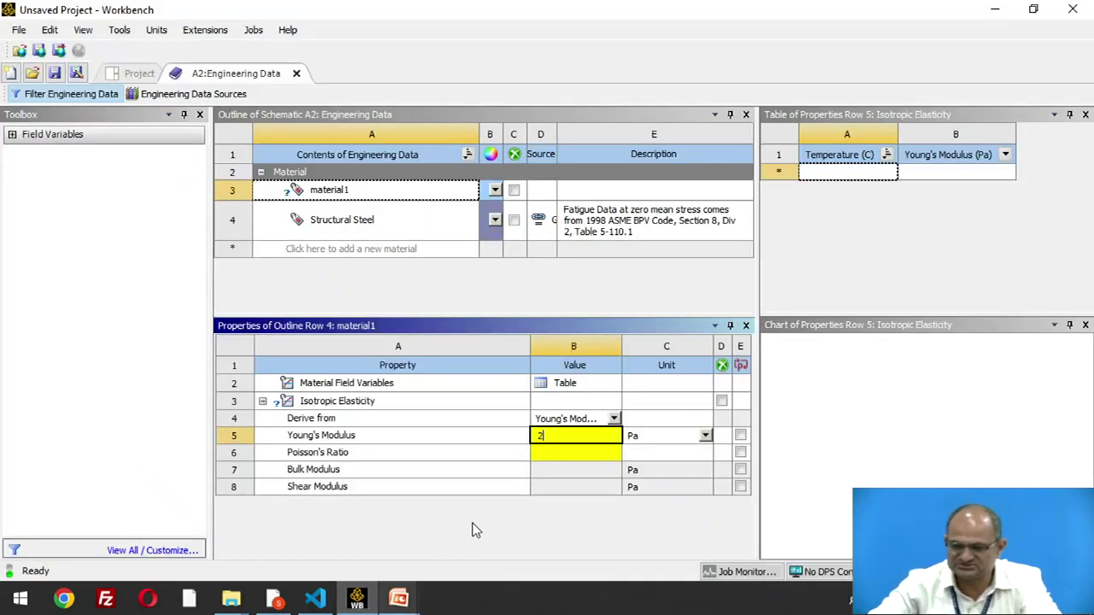
pyautogui.write('00e9')
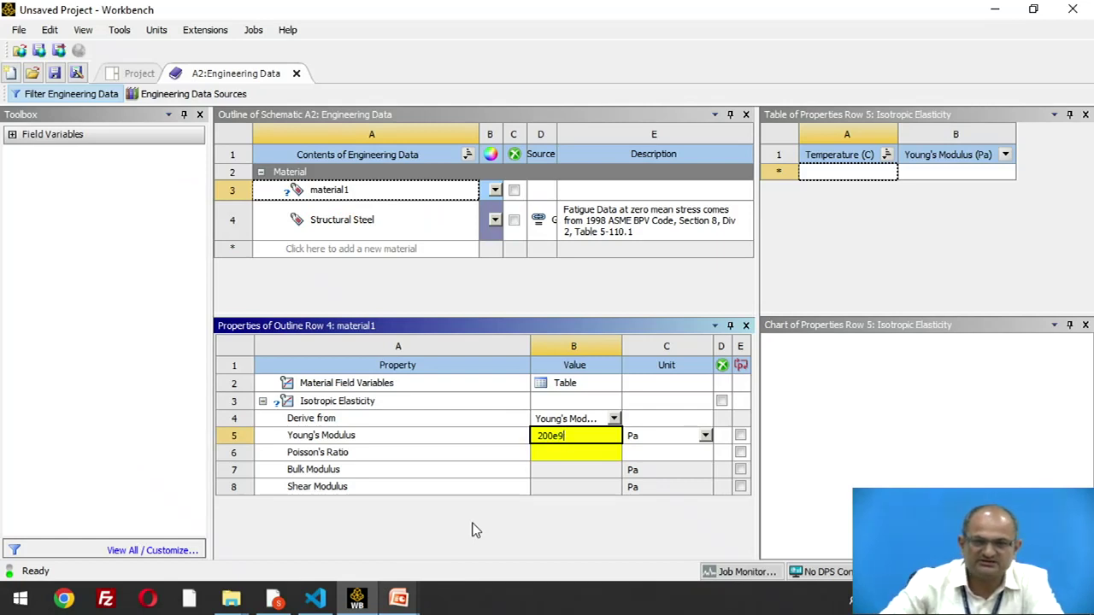
pyautogui.press('Return')
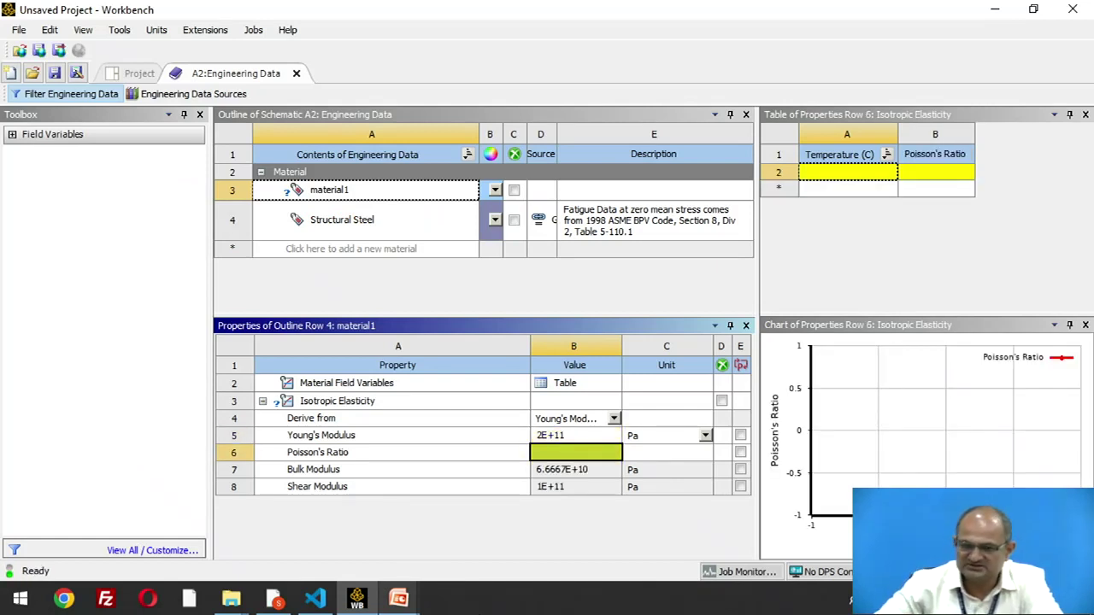
pyautogui.write('0.3')
pyautogui.press('Return')
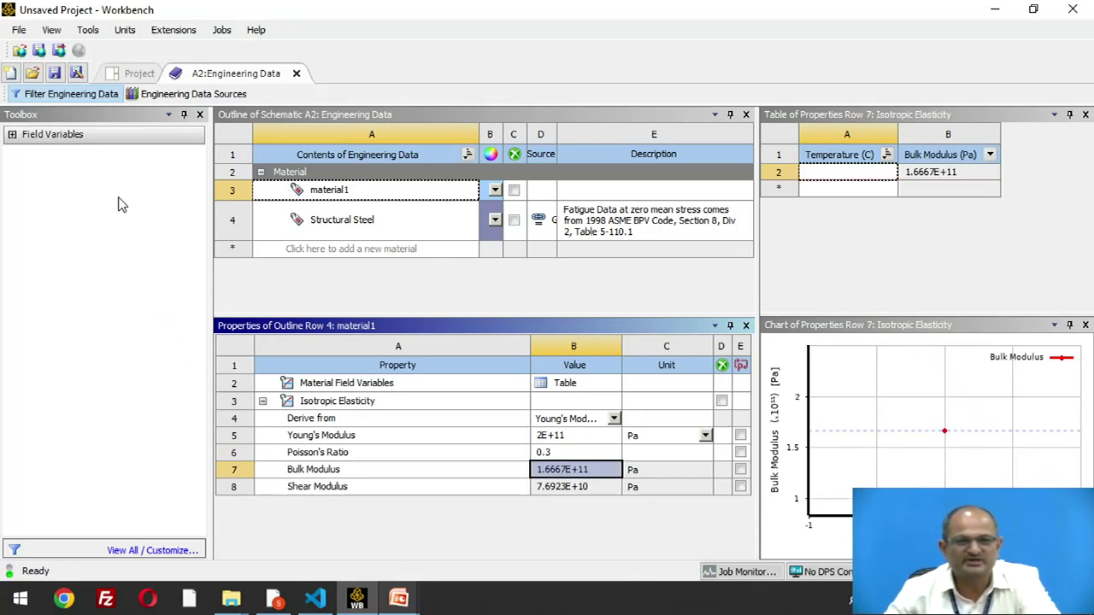
pyautogui.click(135, 75)
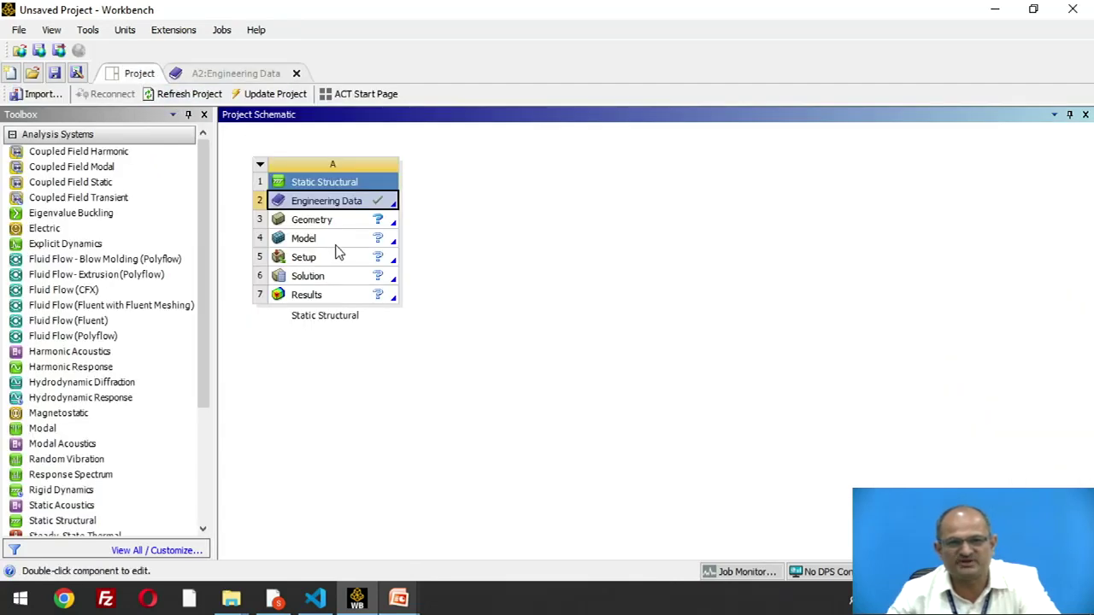
pyautogui.doubleClick(329, 222)
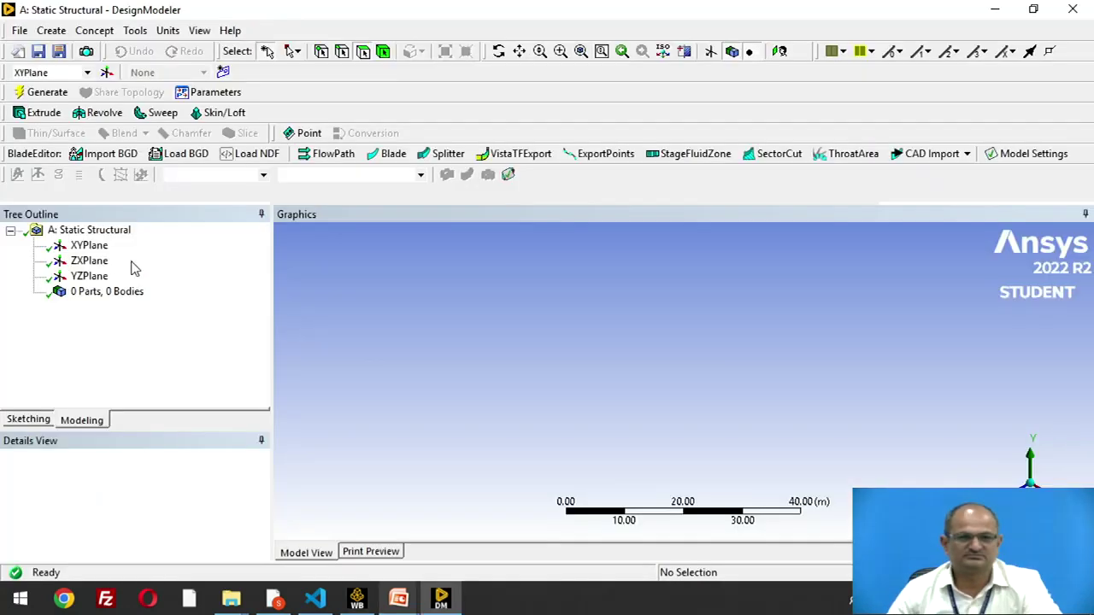
pyautogui.click(89, 246)
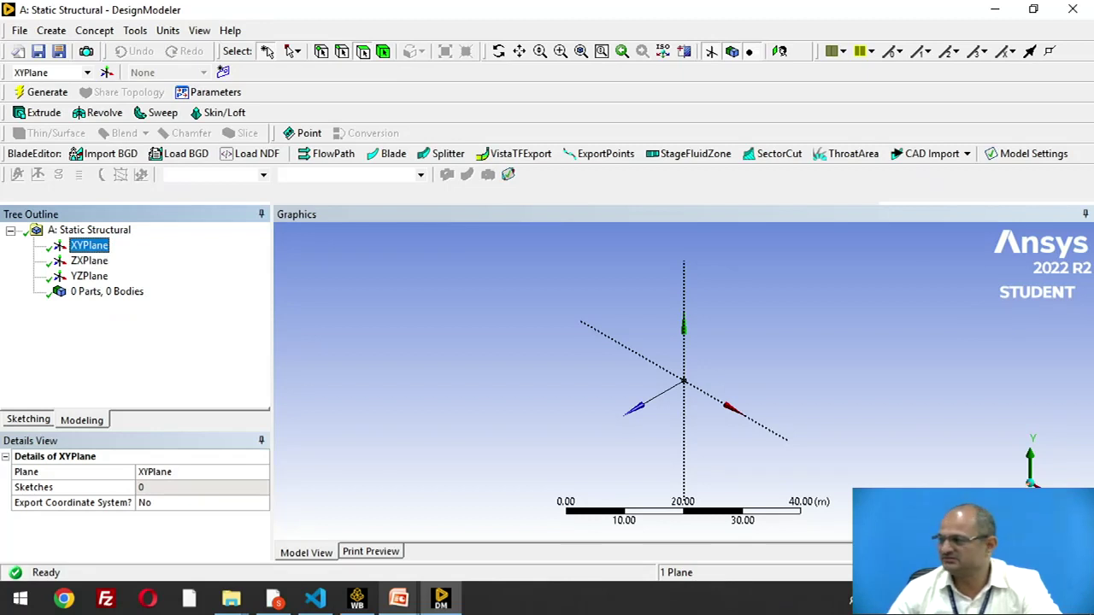
pyautogui.click(1027, 480)
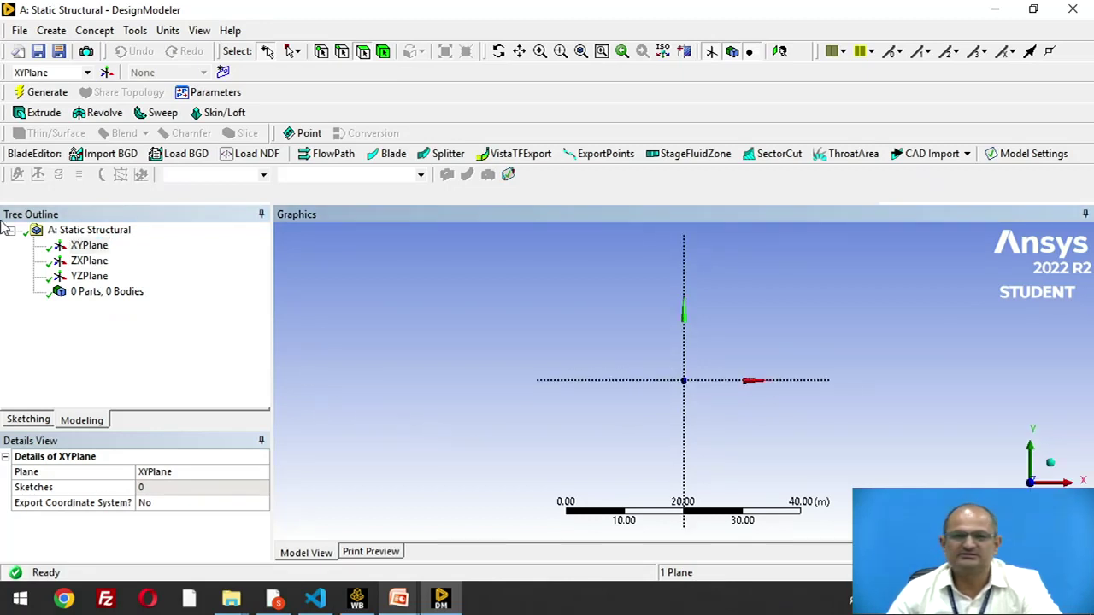
pyautogui.click(168, 30)
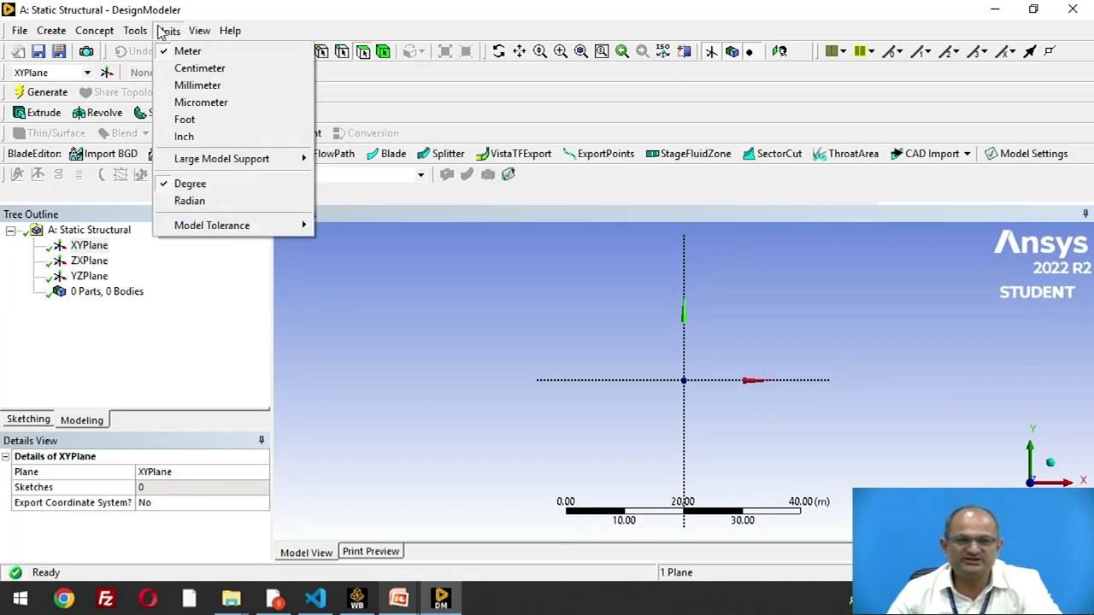
pyautogui.click(184, 86)
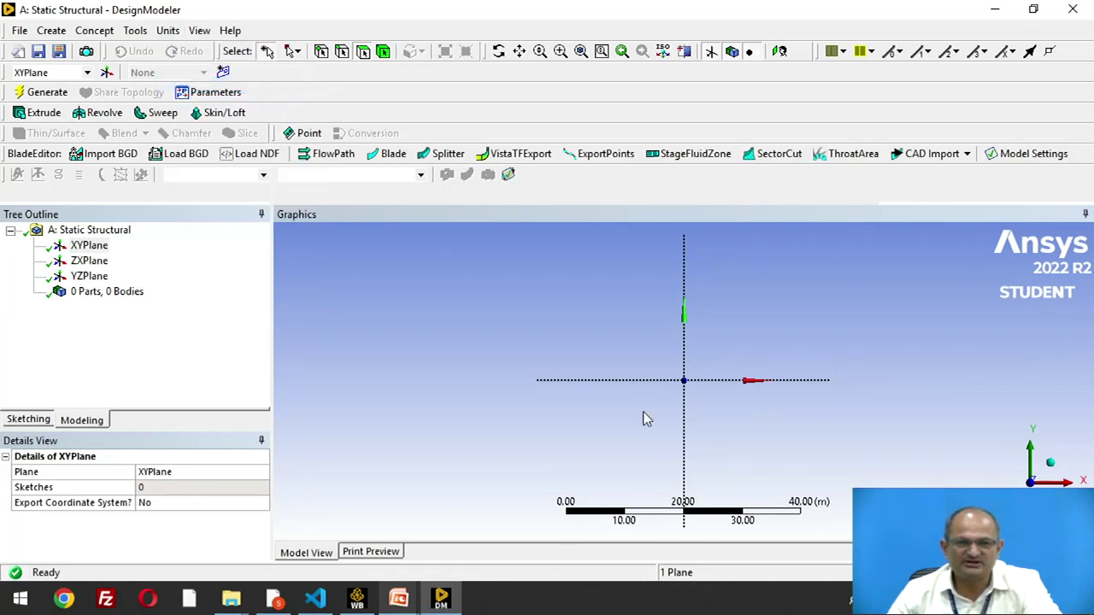
pyautogui.scroll(2, 716, 454)
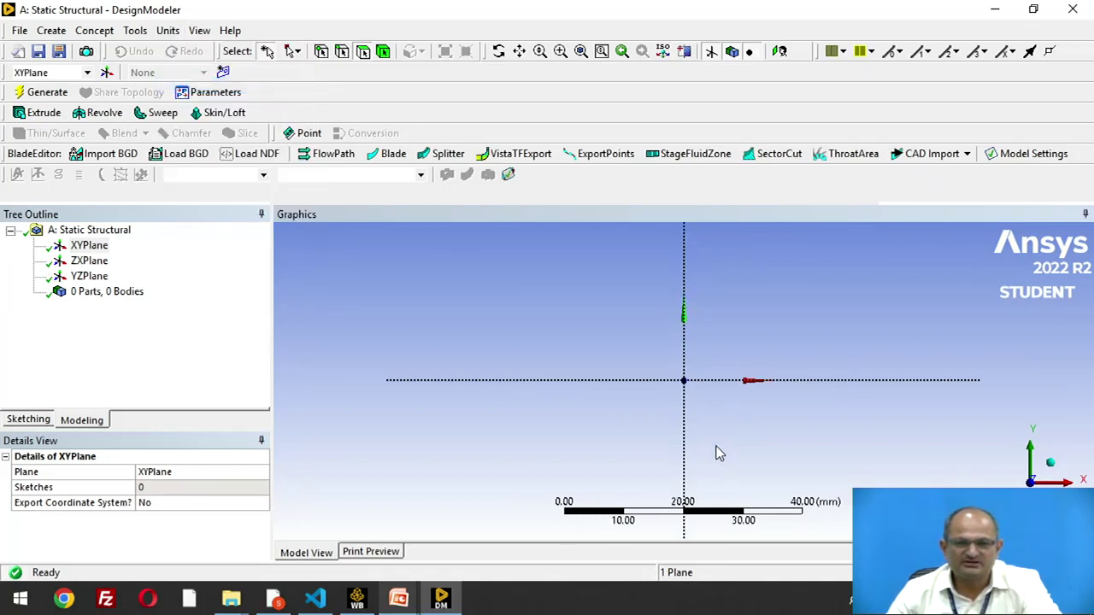
pyautogui.scroll(3, 720, 453)
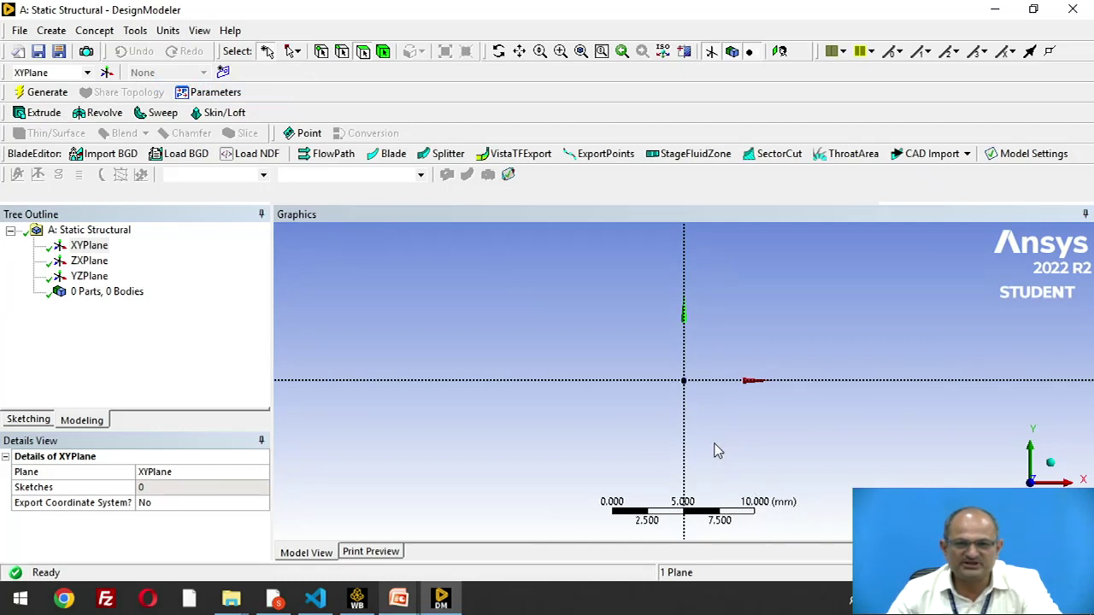
pyautogui.scroll(-4, 717, 450)
pyautogui.scroll(-3, 716, 448)
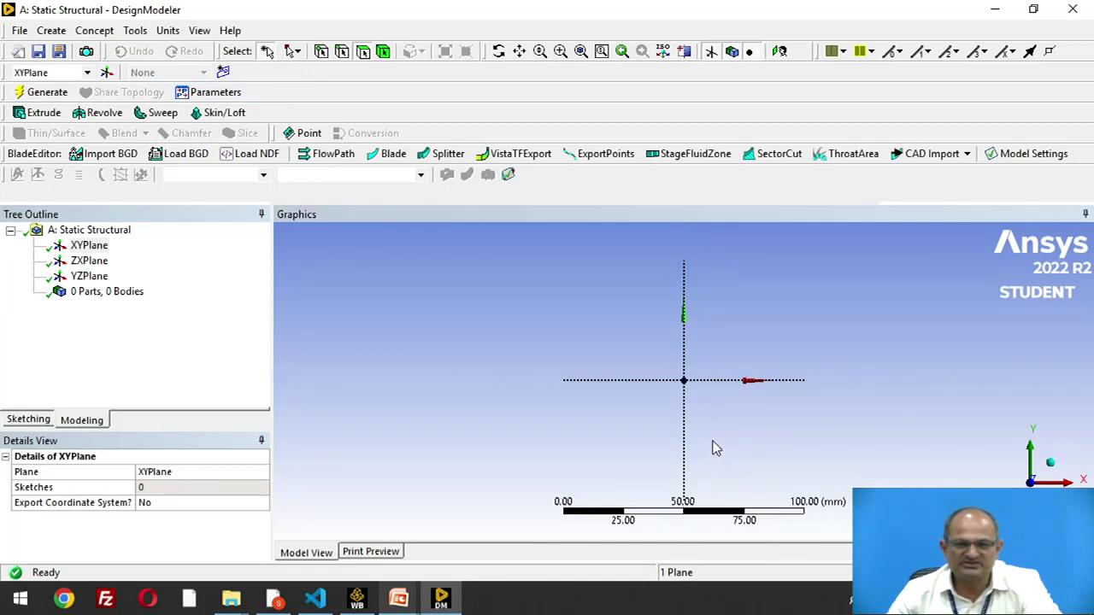
pyautogui.scroll(-2, 713, 442)
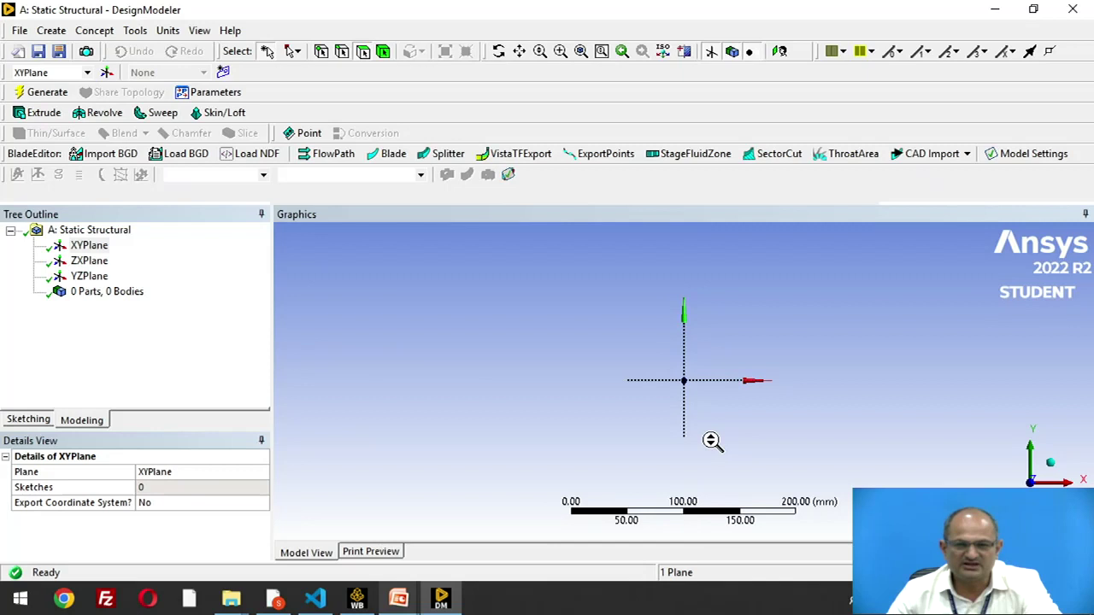
pyautogui.scroll(-1, 713, 441)
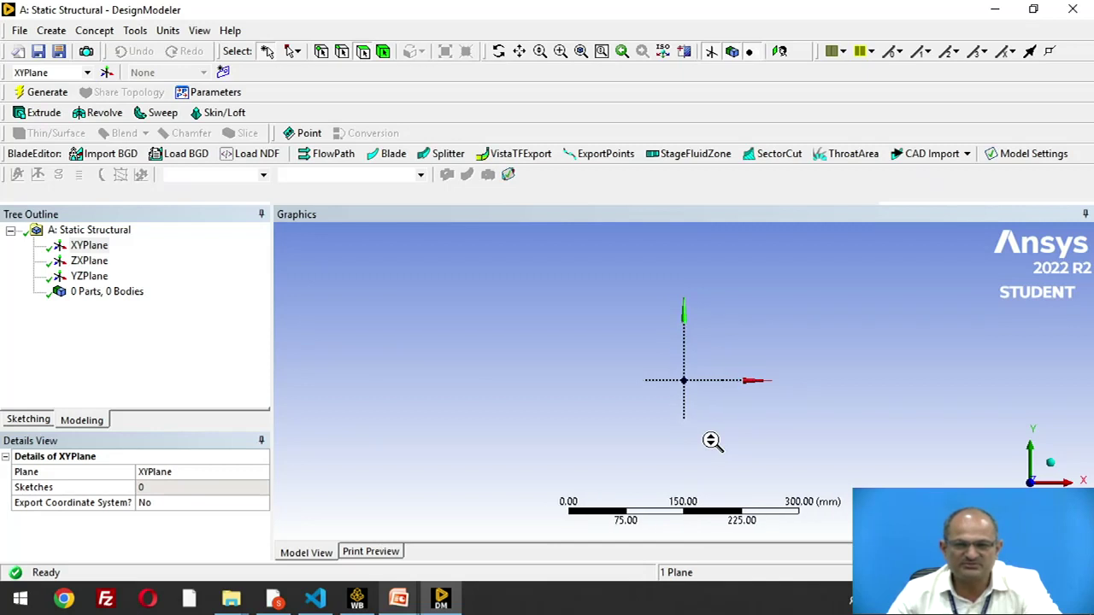
# Draw a horizontal line above the X axis in the XY-plane sketch.
pyautogui.click(20, 420)
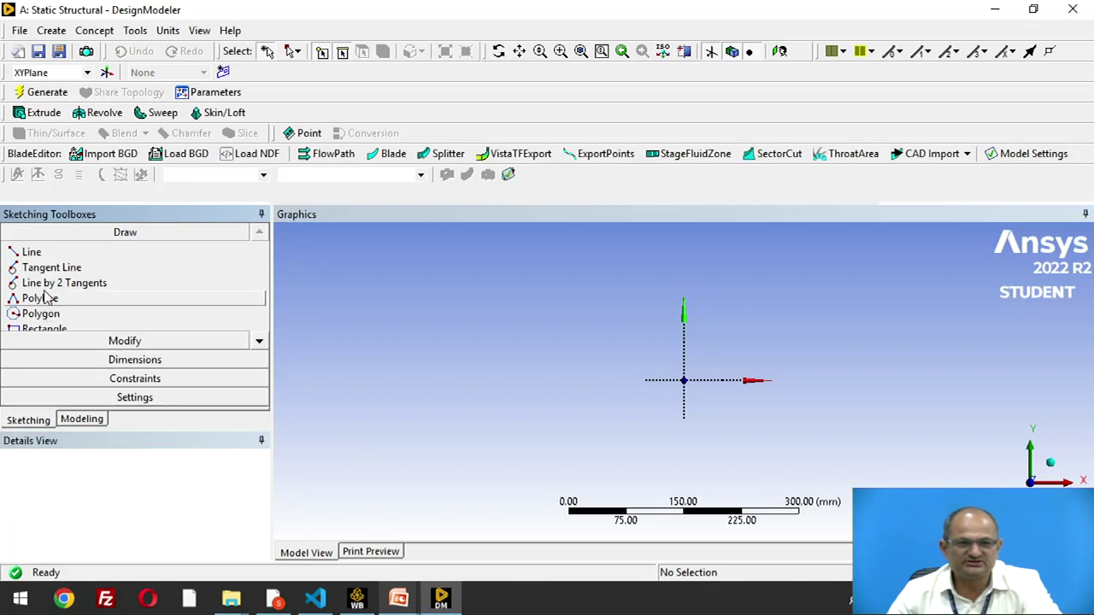
pyautogui.click(36, 253)
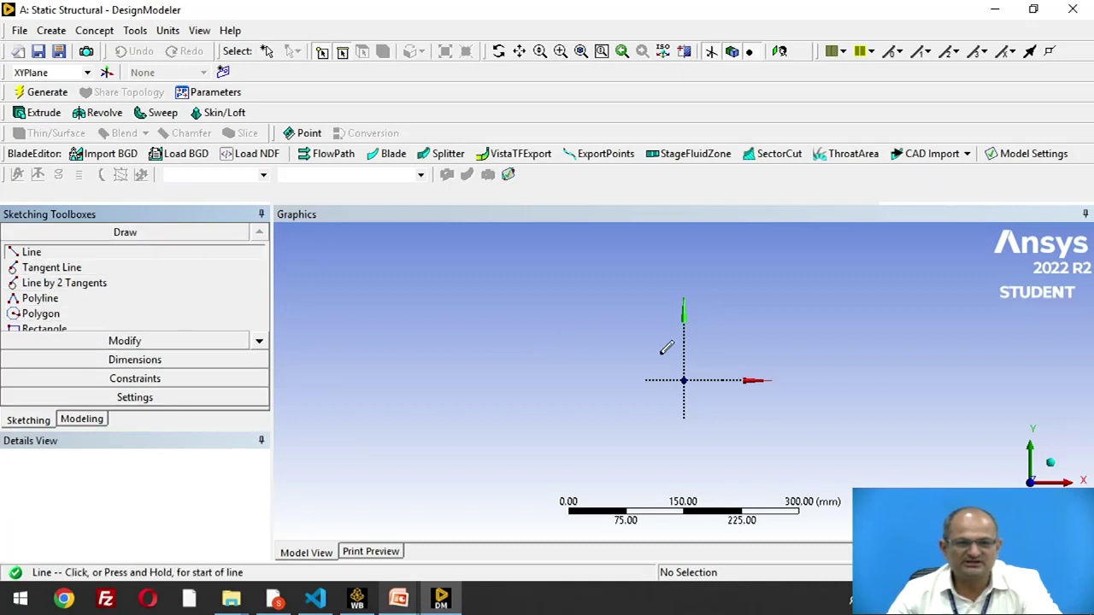
pyautogui.click(702, 340)
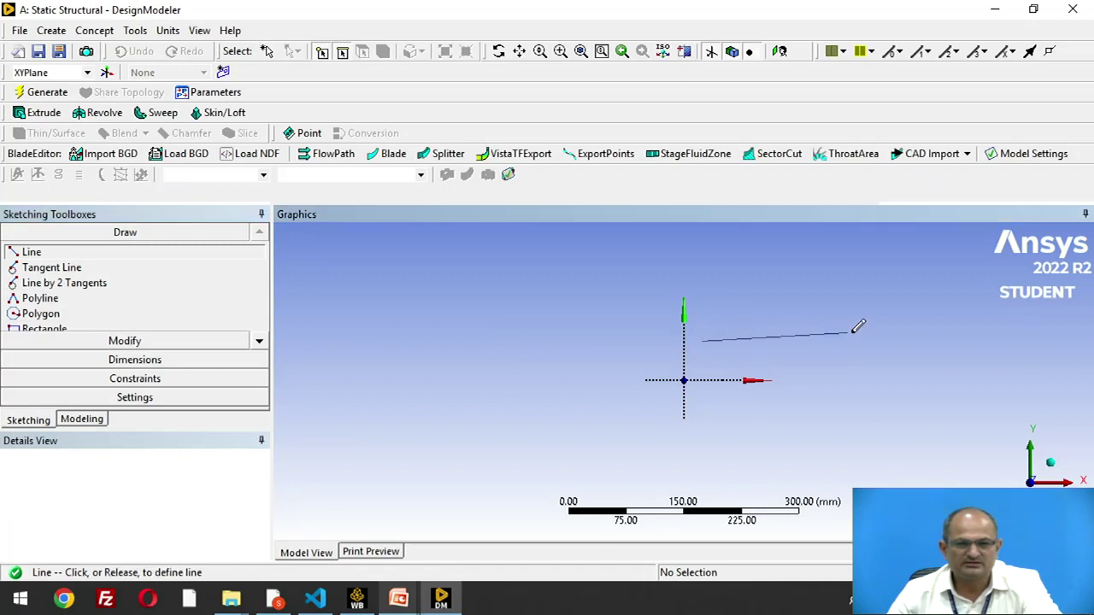
pyautogui.click(913, 341)
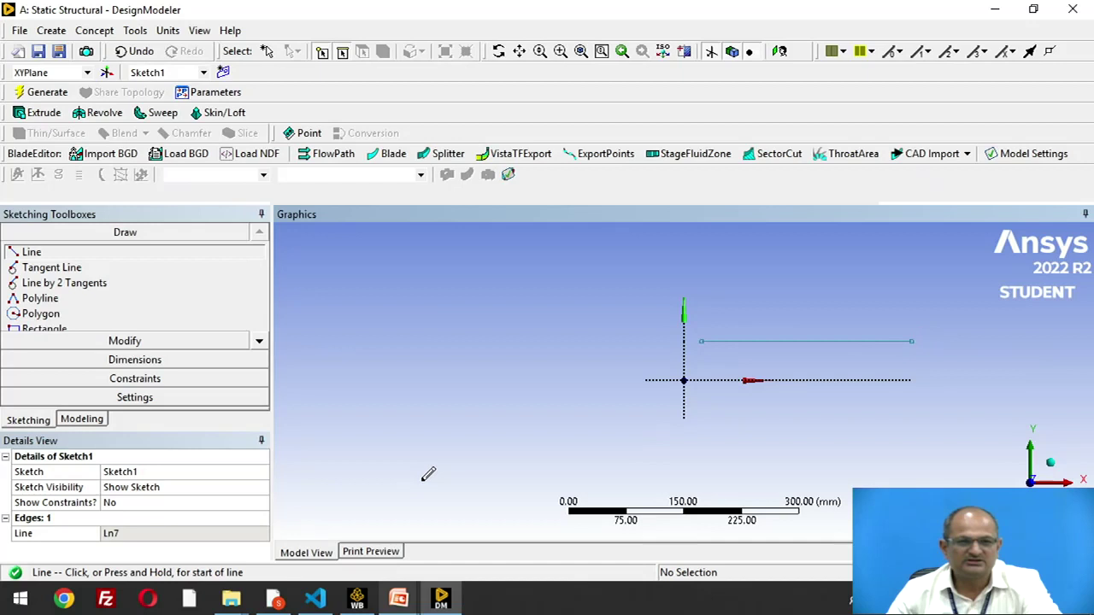
# Dimension the line's length as H1 and set it to 250 mm.
pyautogui.click(152, 361)
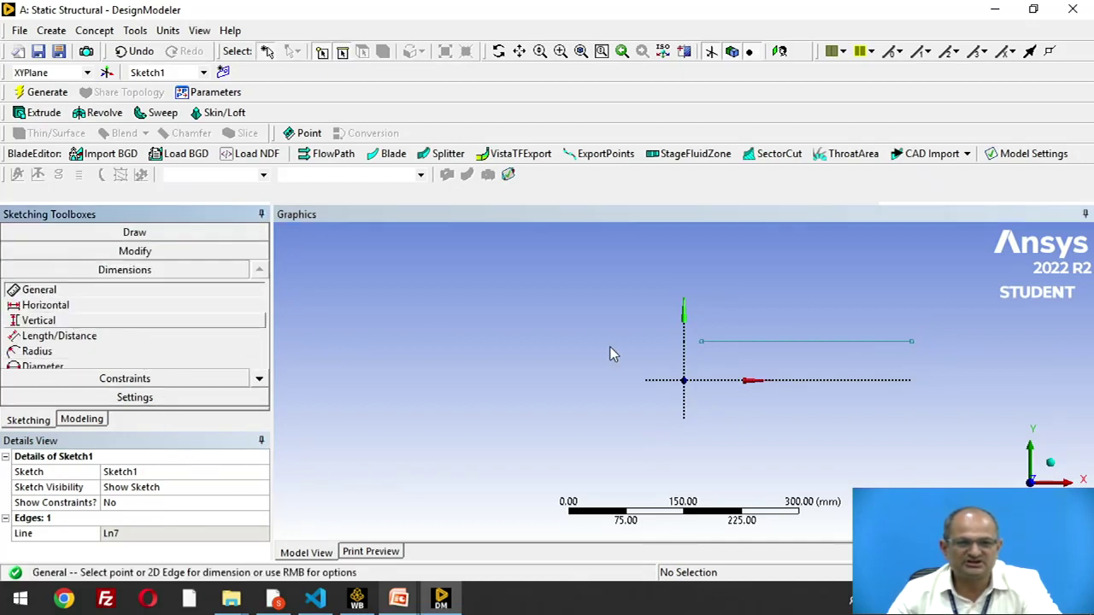
pyautogui.click(793, 345)
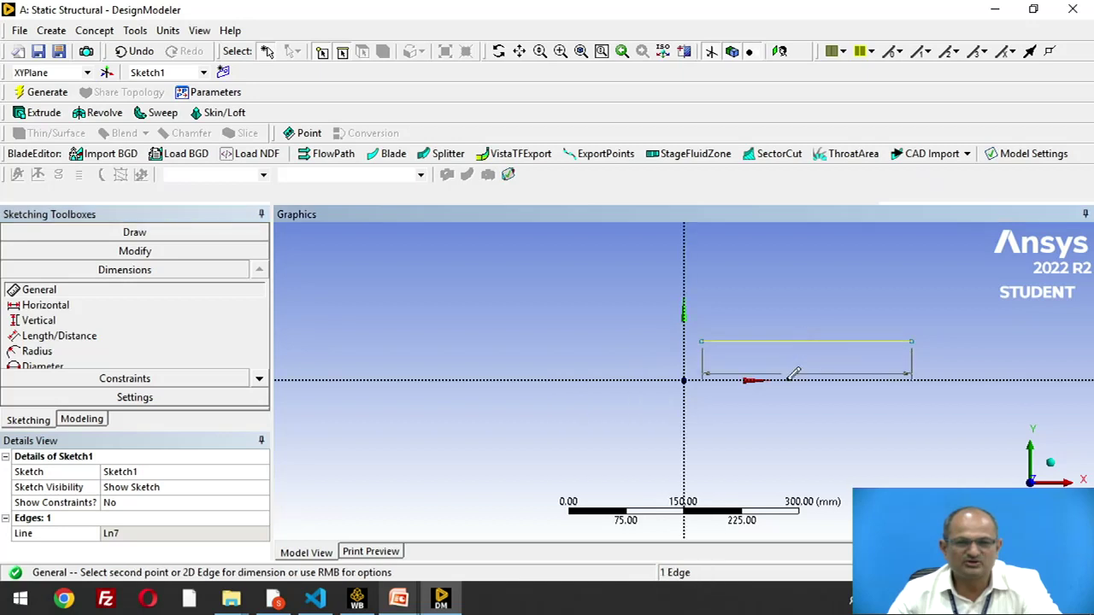
pyautogui.click(776, 440)
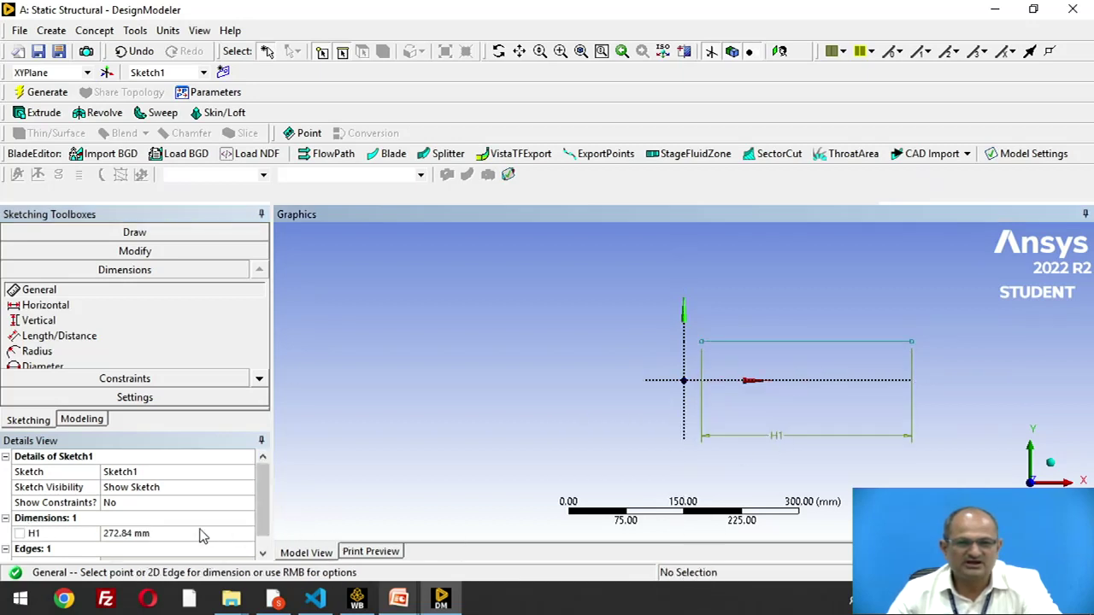
pyautogui.click(166, 534)
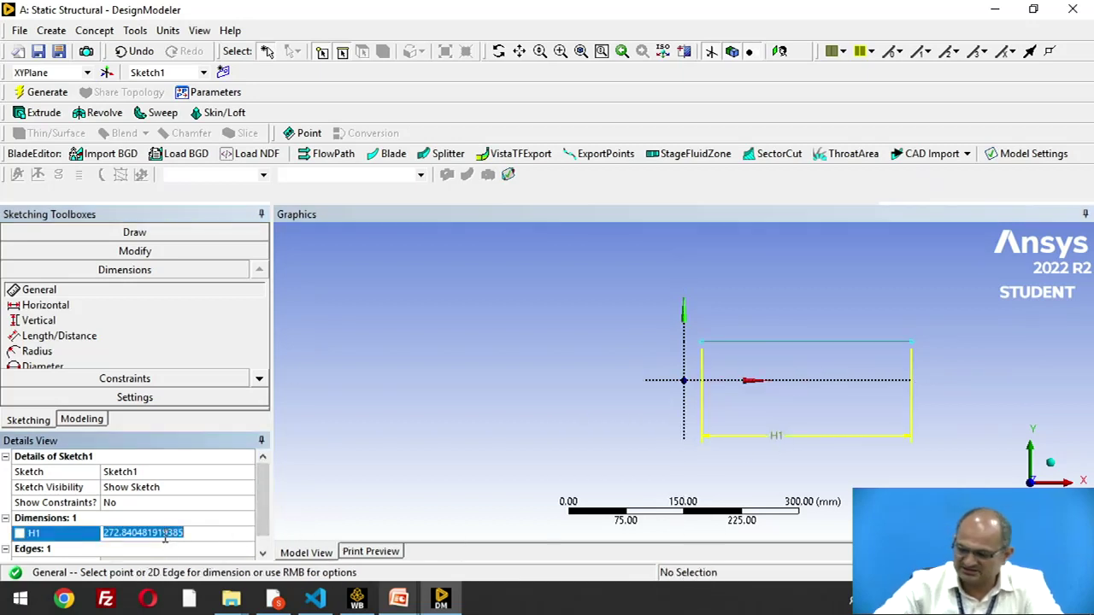
pyautogui.write('250')
pyautogui.press('Return')
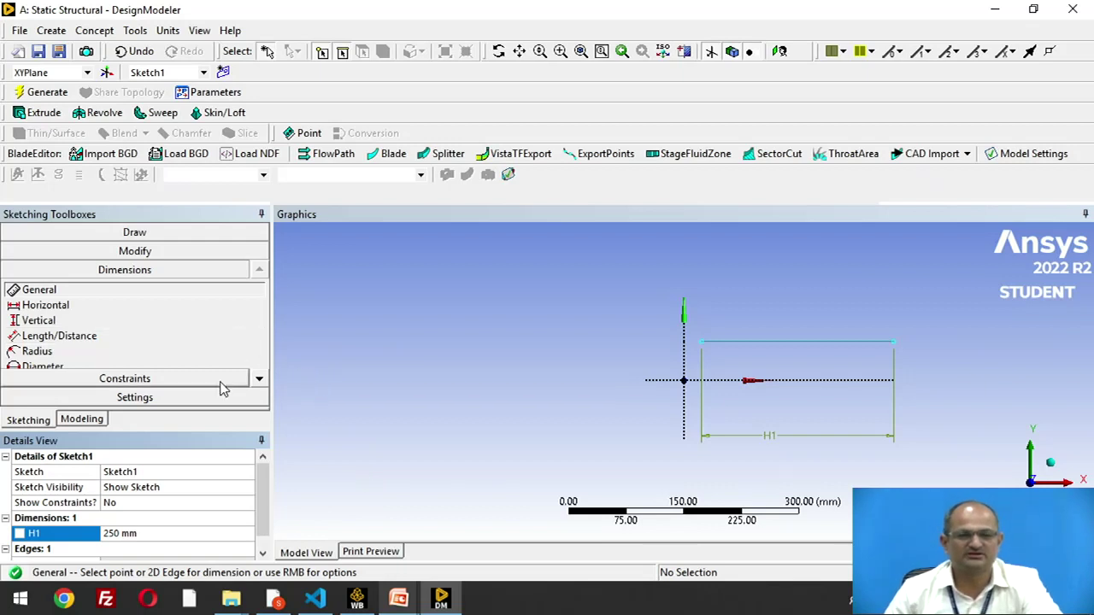
# Create Line1 from Sketch1 using Concept > Lines From Sketches and generate the line body.
pyautogui.click(85, 421)
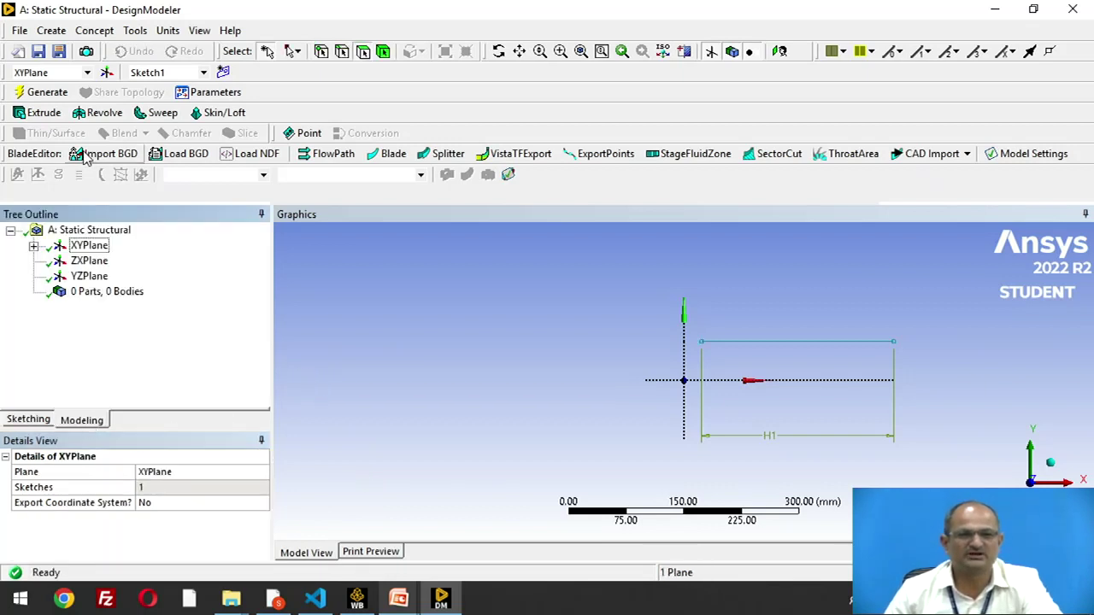
pyautogui.click(94, 31)
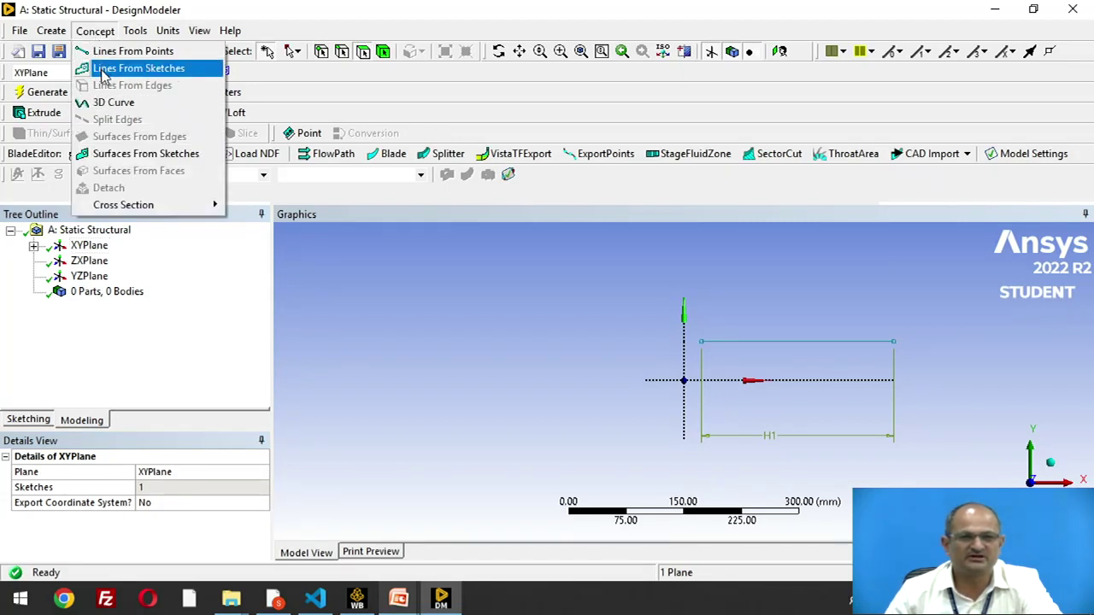
pyautogui.click(103, 75)
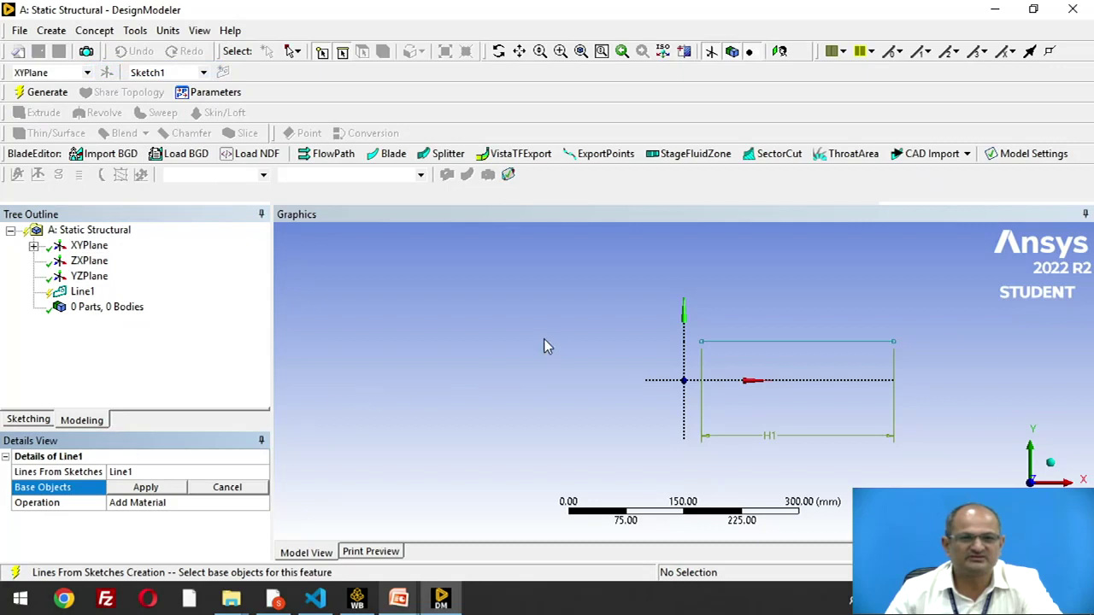
pyautogui.click(33, 245)
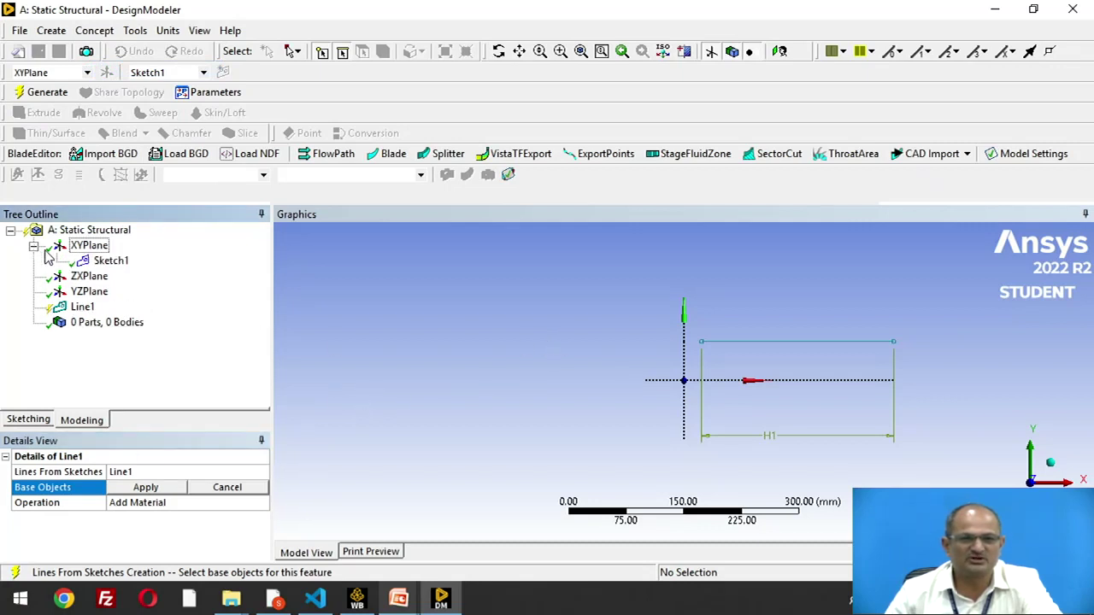
pyautogui.click(107, 261)
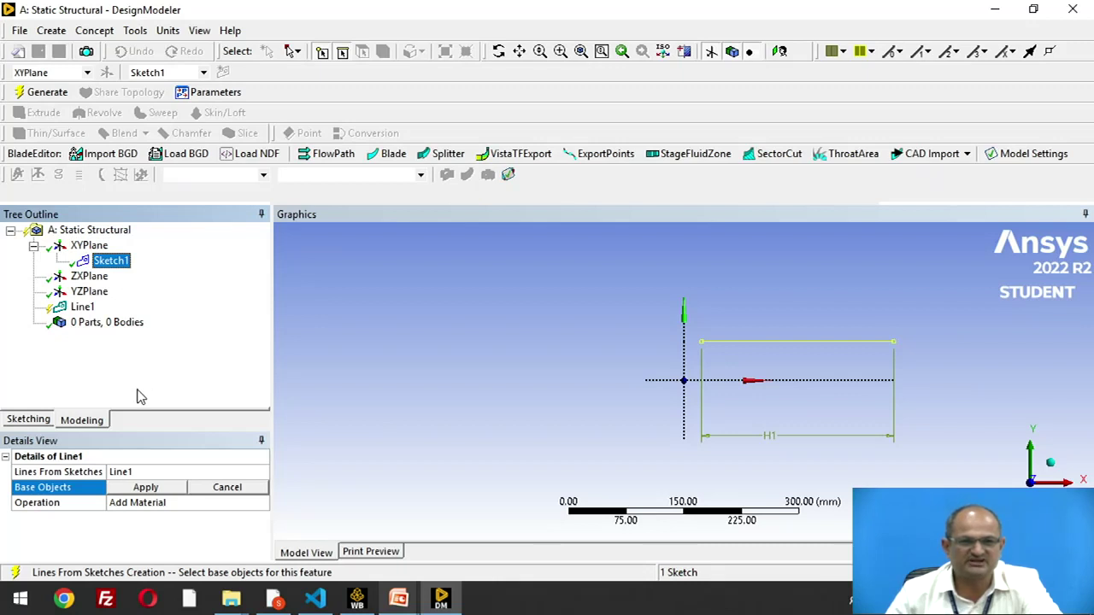
pyautogui.click(132, 487)
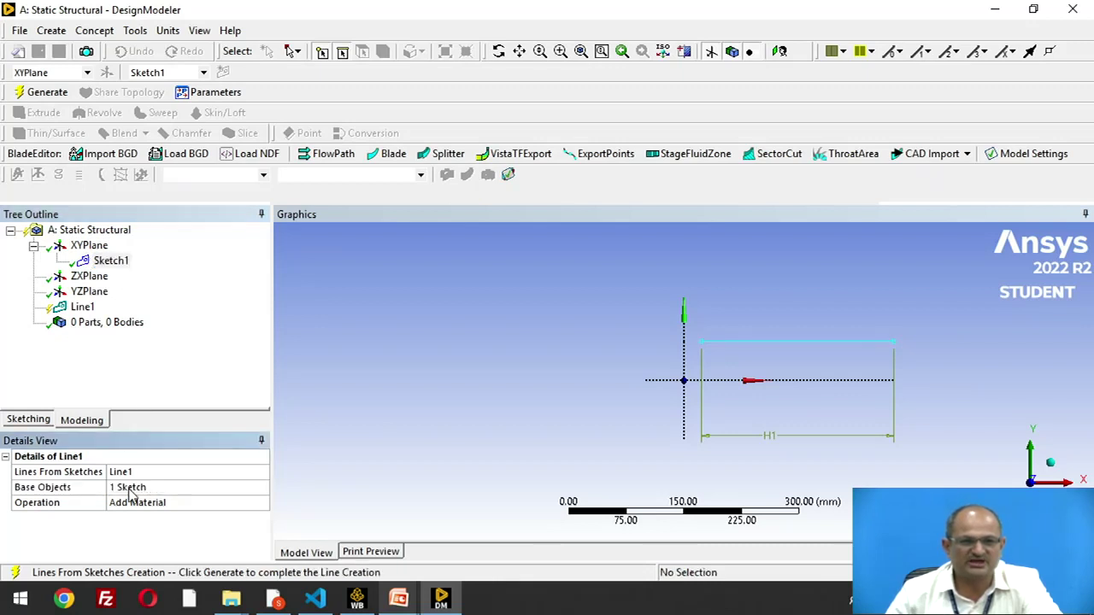
pyautogui.click(81, 307)
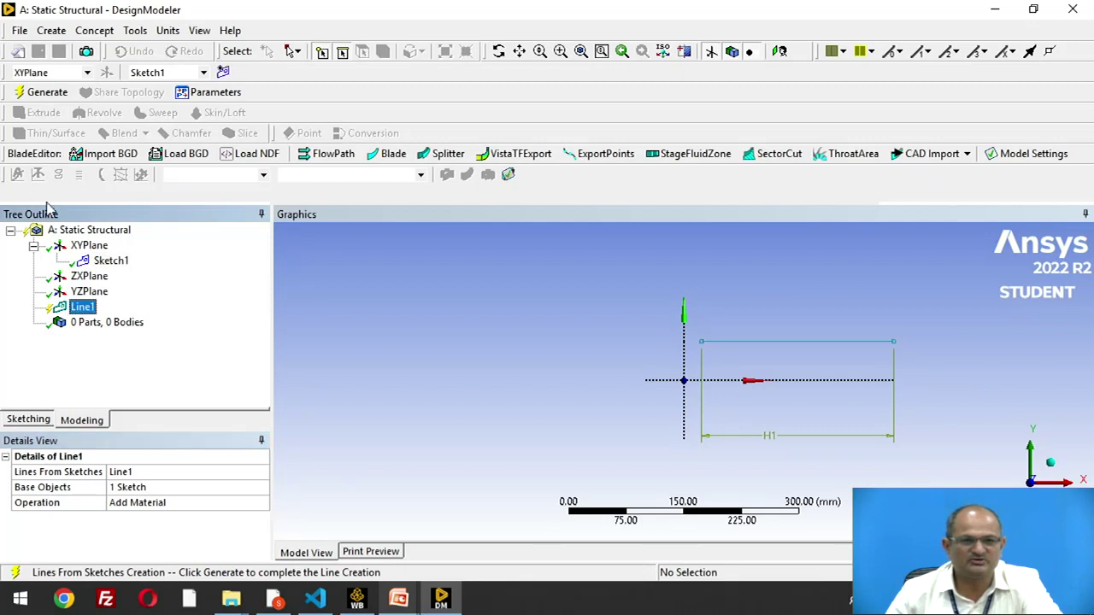
pyautogui.click(45, 92)
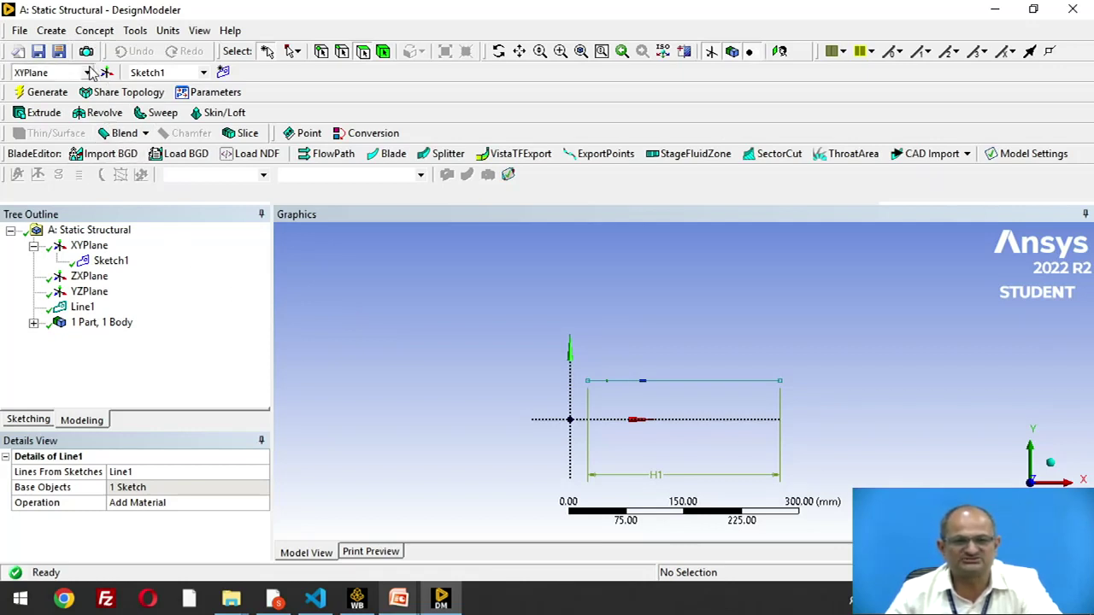
# Insert a Circular cross section from the Concept menu and change its radius R from 10 to 25 mm.
pyautogui.click(92, 32)
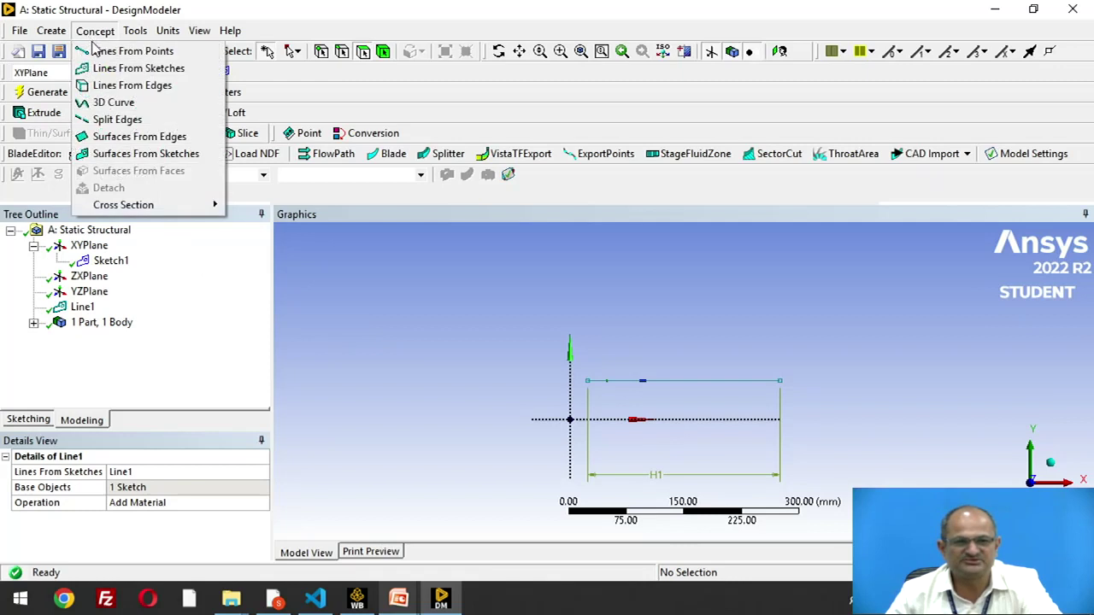
pyautogui.moveTo(205, 205)
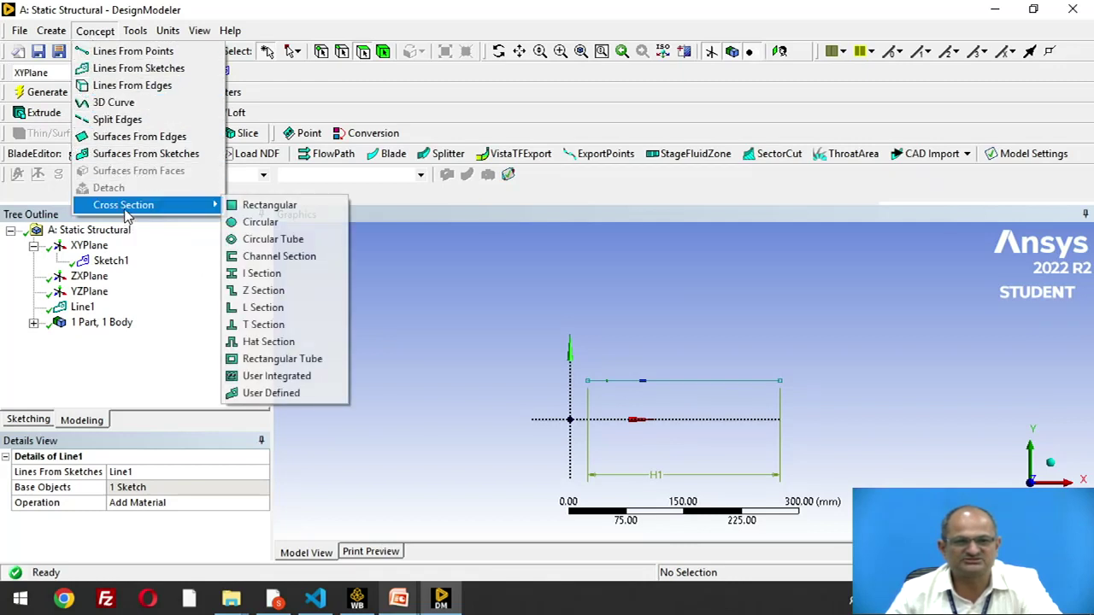
pyautogui.click(248, 223)
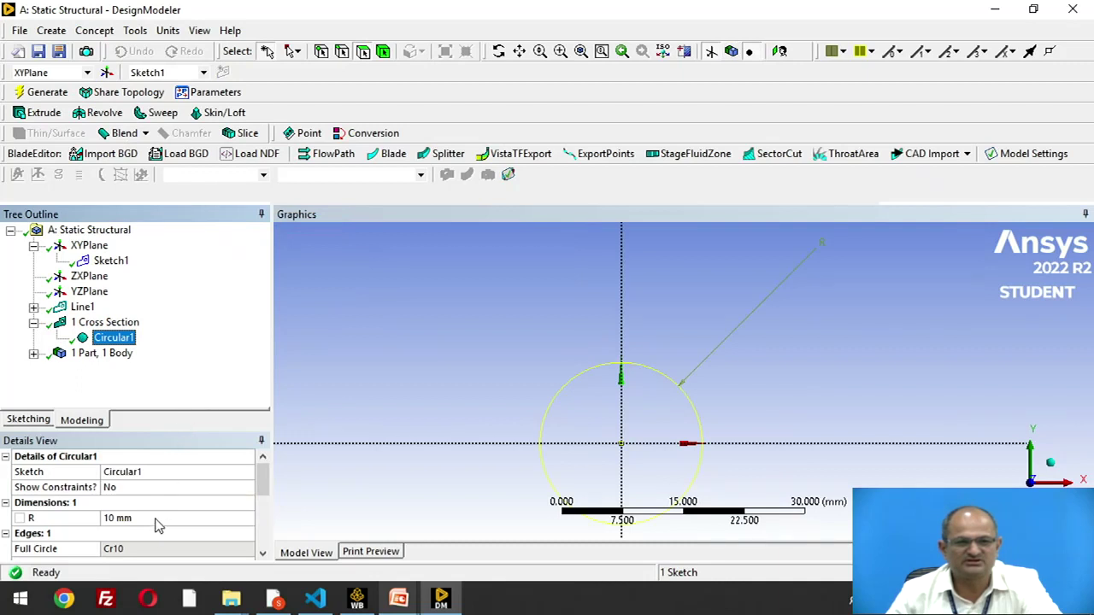
pyautogui.click(154, 518)
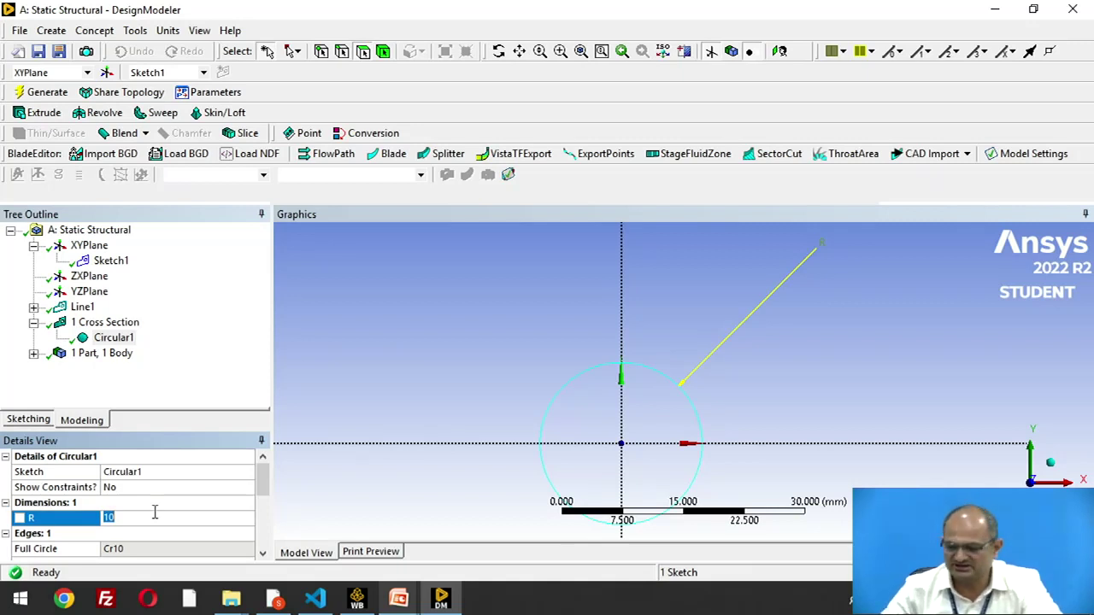
pyautogui.write('2')
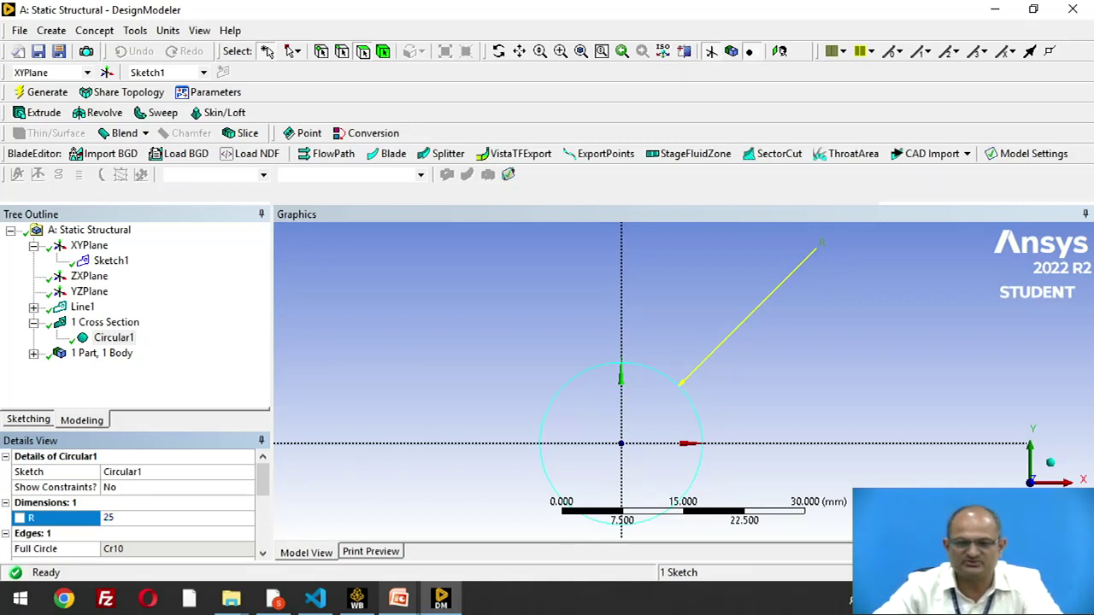
pyautogui.write('5')
pyautogui.press('Return')
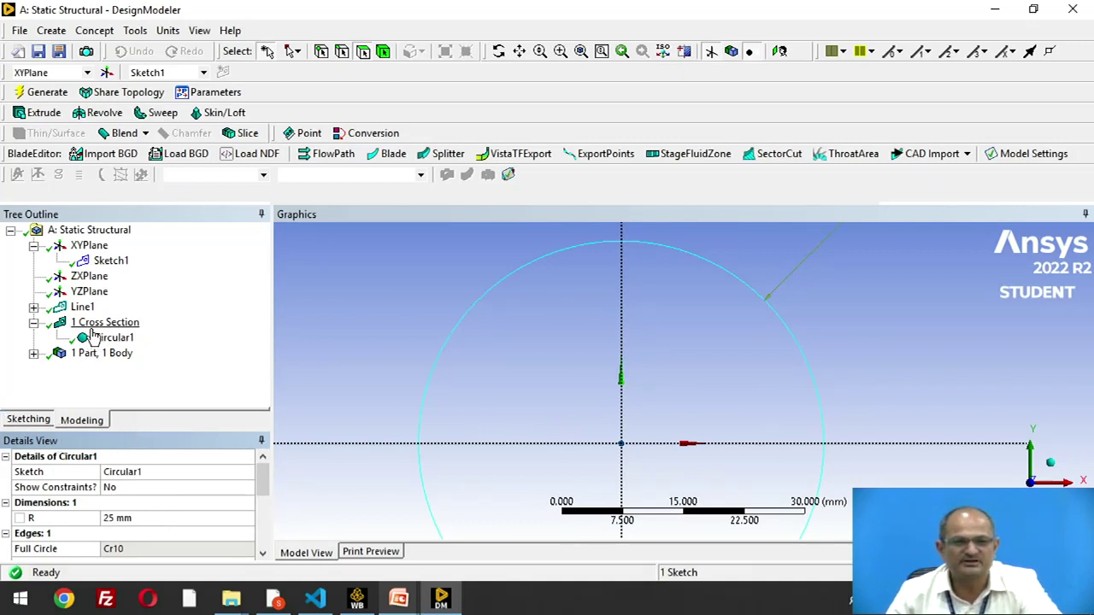
# Set the Line Body's Cross Section to Circular1 in Details View.
pyautogui.click(34, 353)
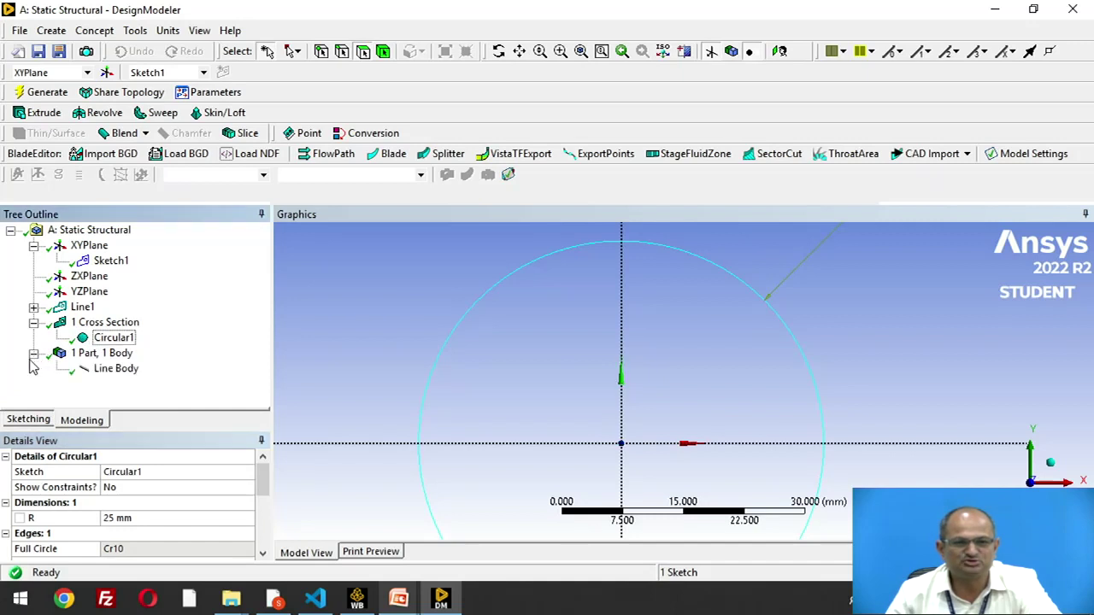
pyautogui.click(89, 372)
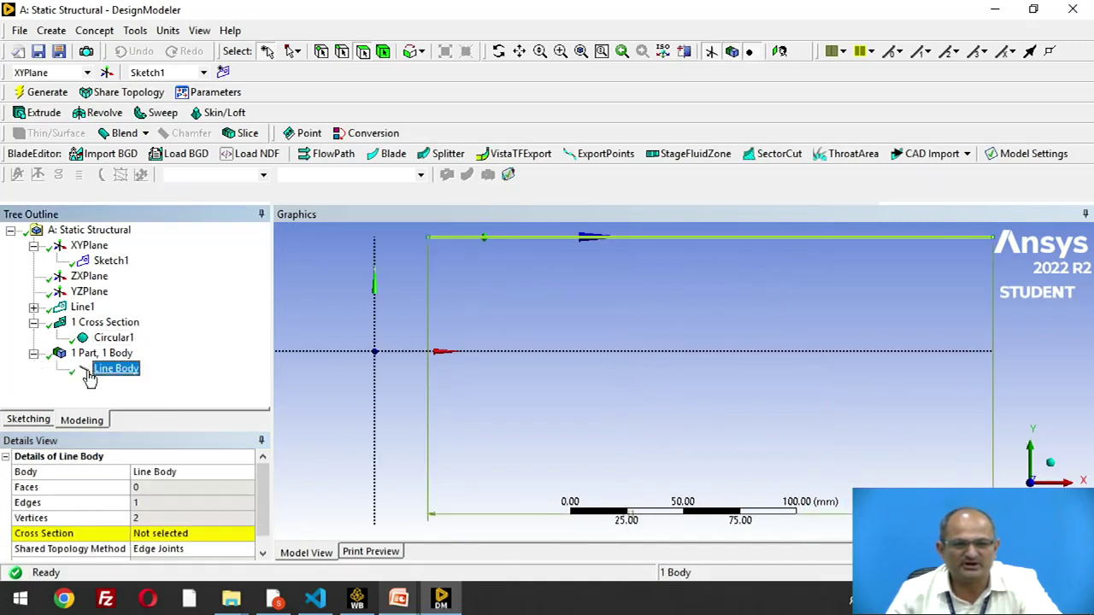
pyautogui.click(198, 535)
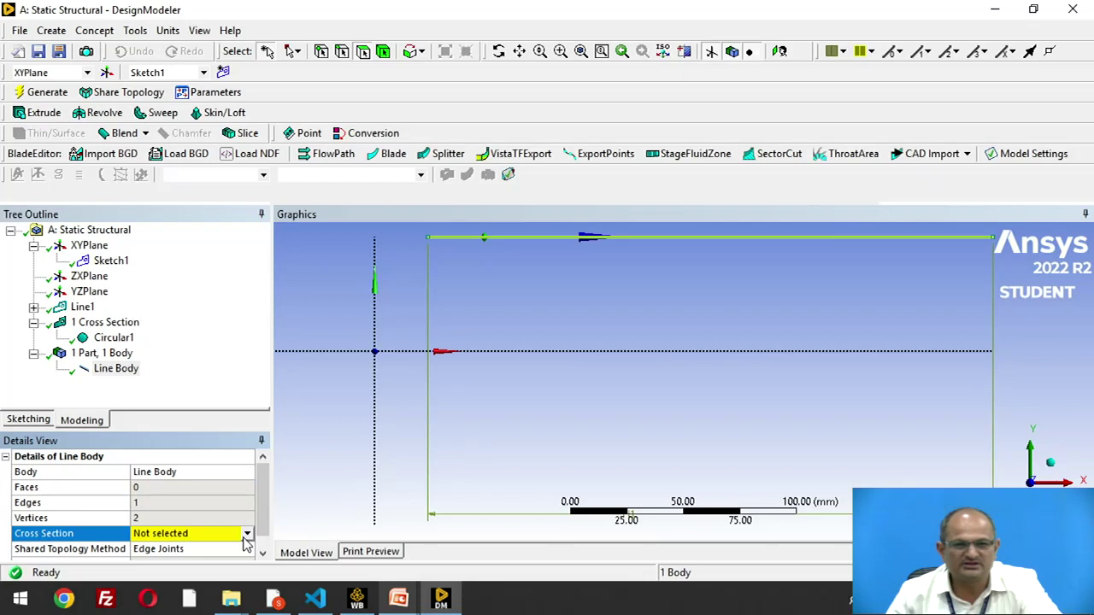
pyautogui.click(245, 535)
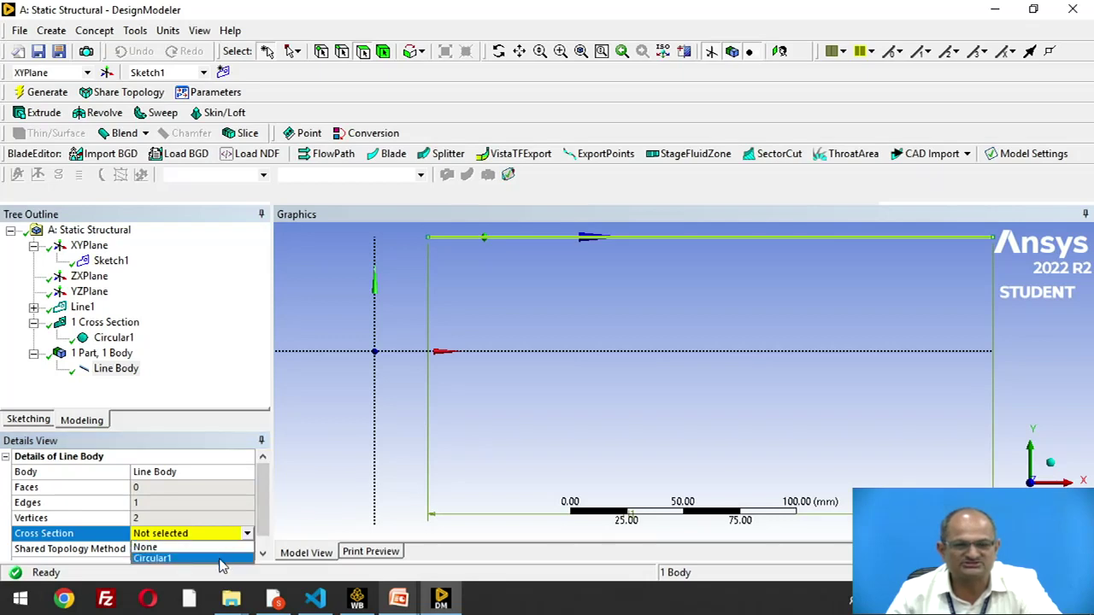
pyautogui.click(221, 559)
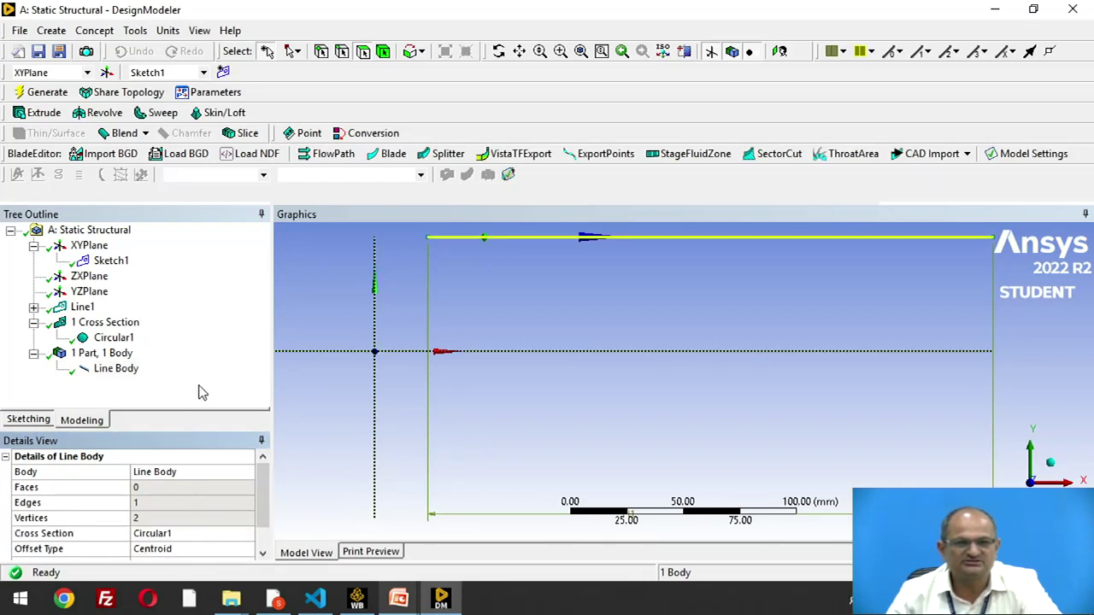
pyautogui.scroll(-1, 431, 353)
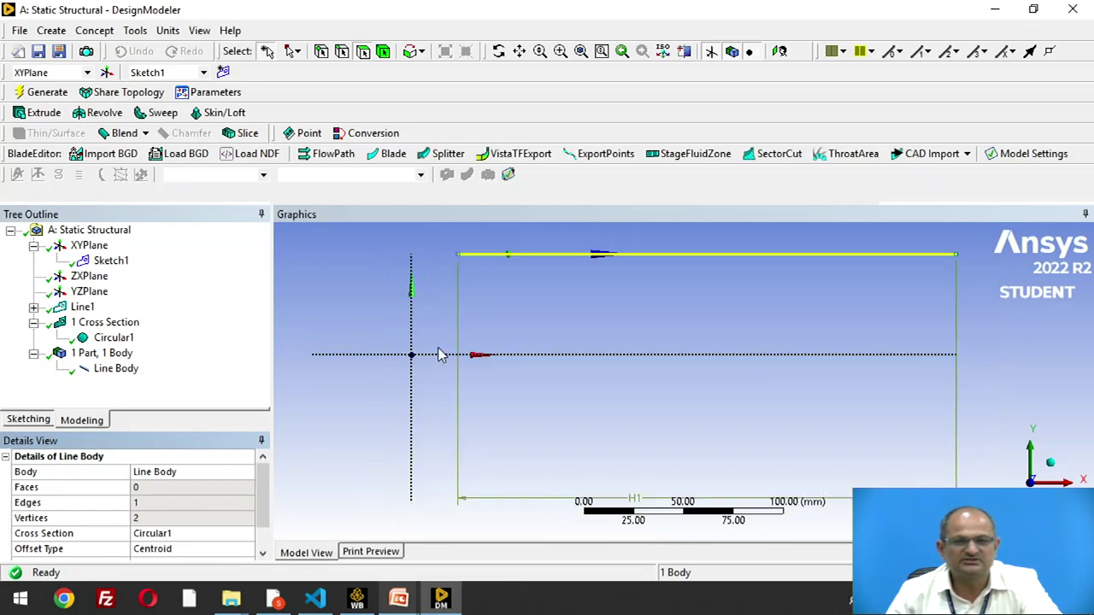
pyautogui.scroll(-2, 493, 357)
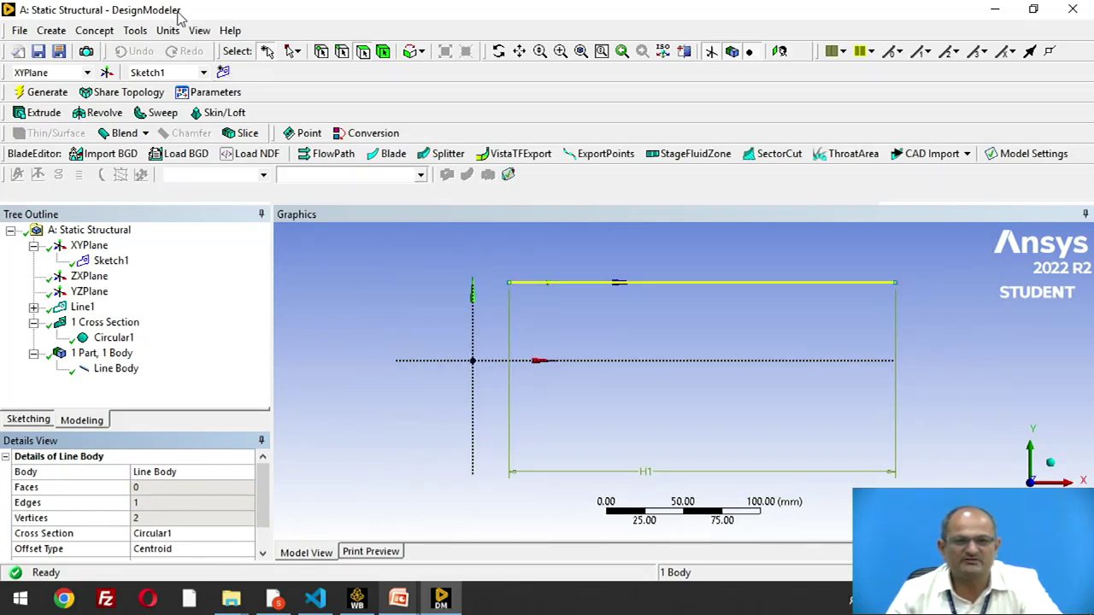
# Turn on Cross Section Solids to view the solid rod, then open the model in Mechanical.
pyautogui.click(199, 31)
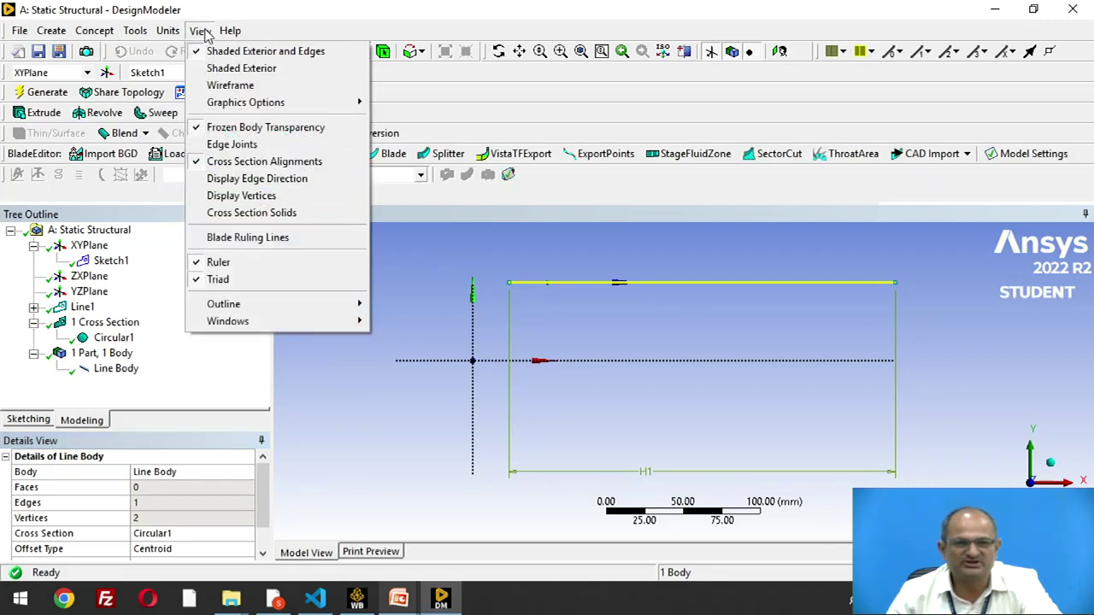
pyautogui.click(243, 214)
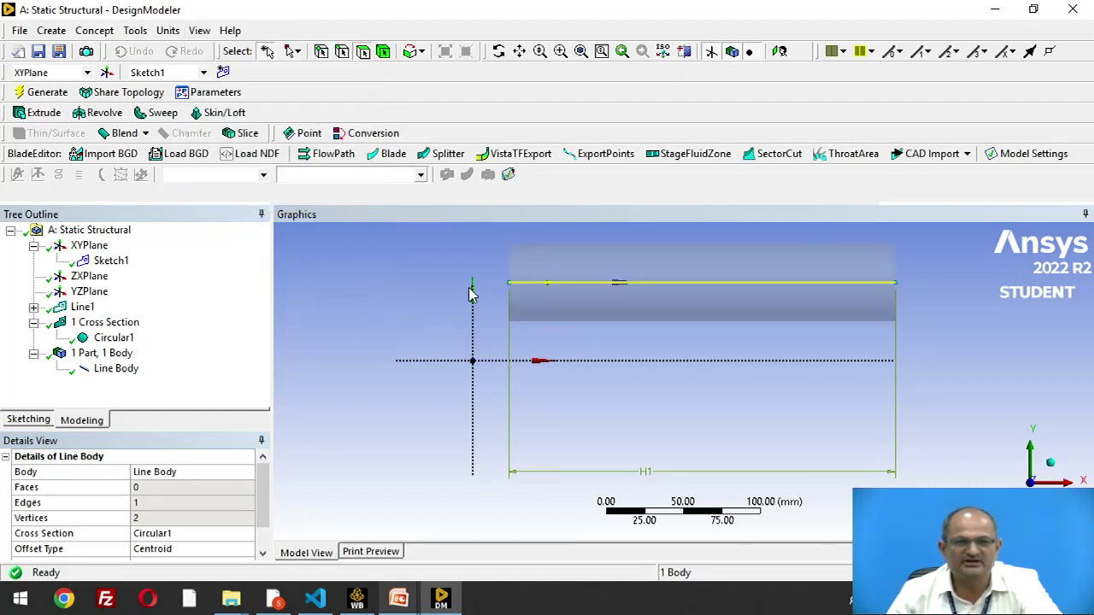
pyautogui.click(663, 53)
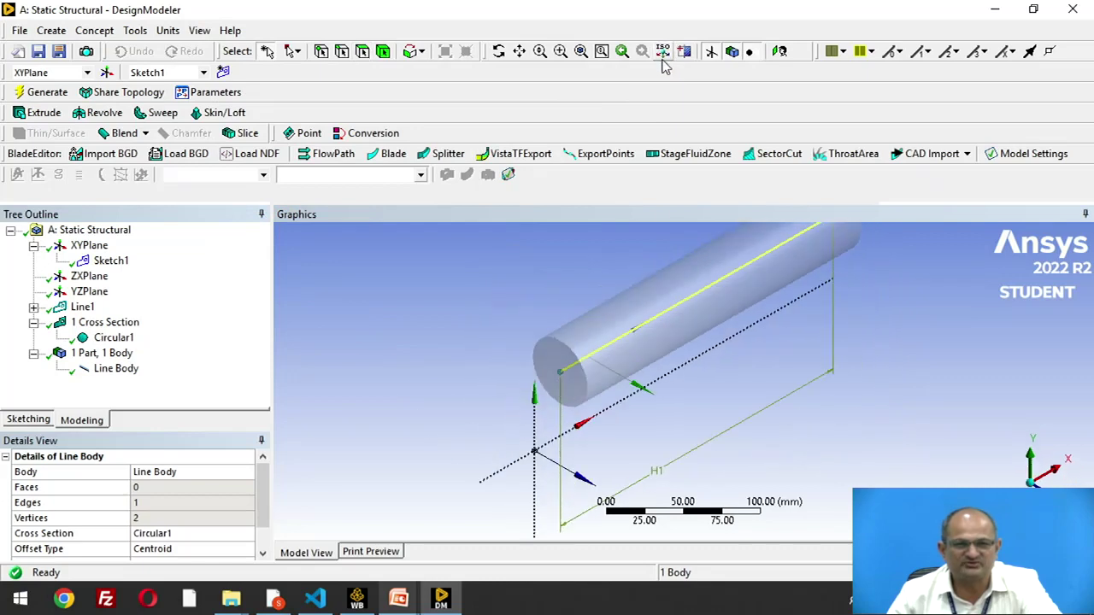
pyautogui.scroll(-3, 647, 384)
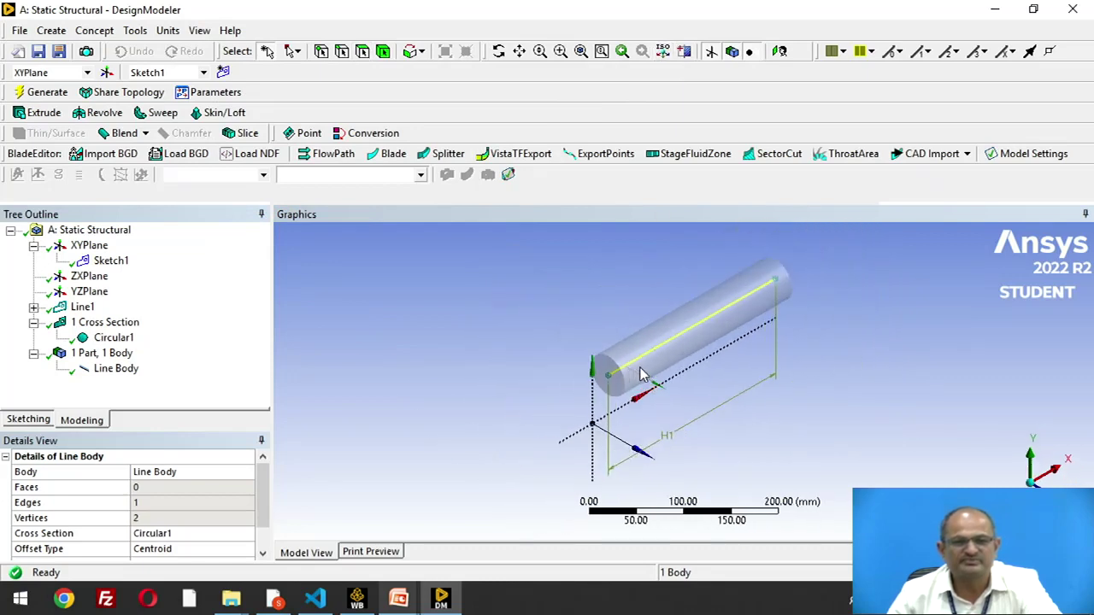
pyautogui.scroll(1, 642, 375)
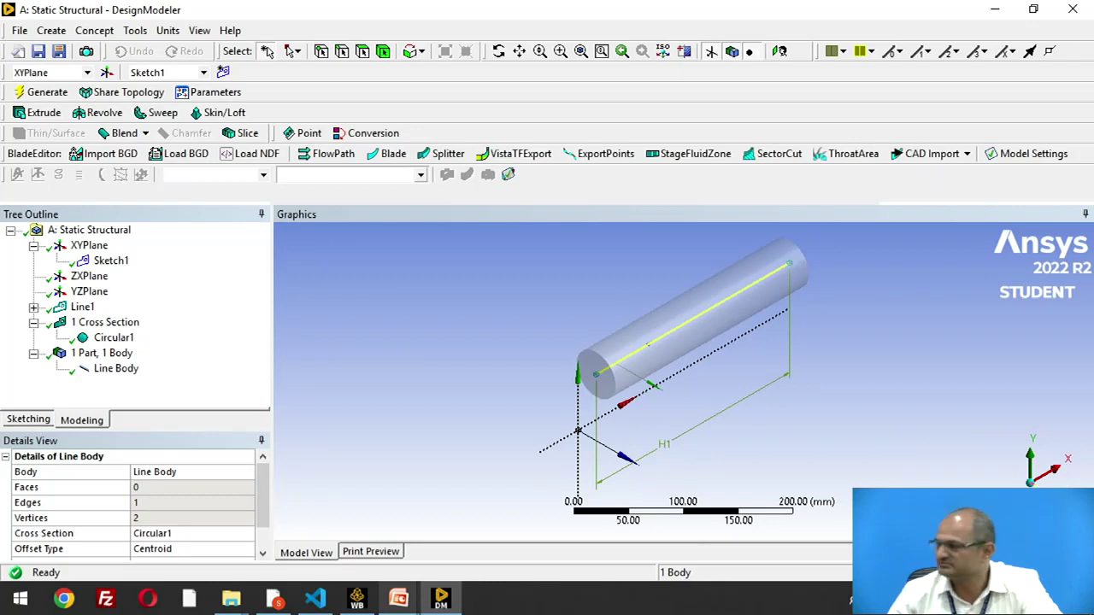
pyautogui.click(1015, 494)
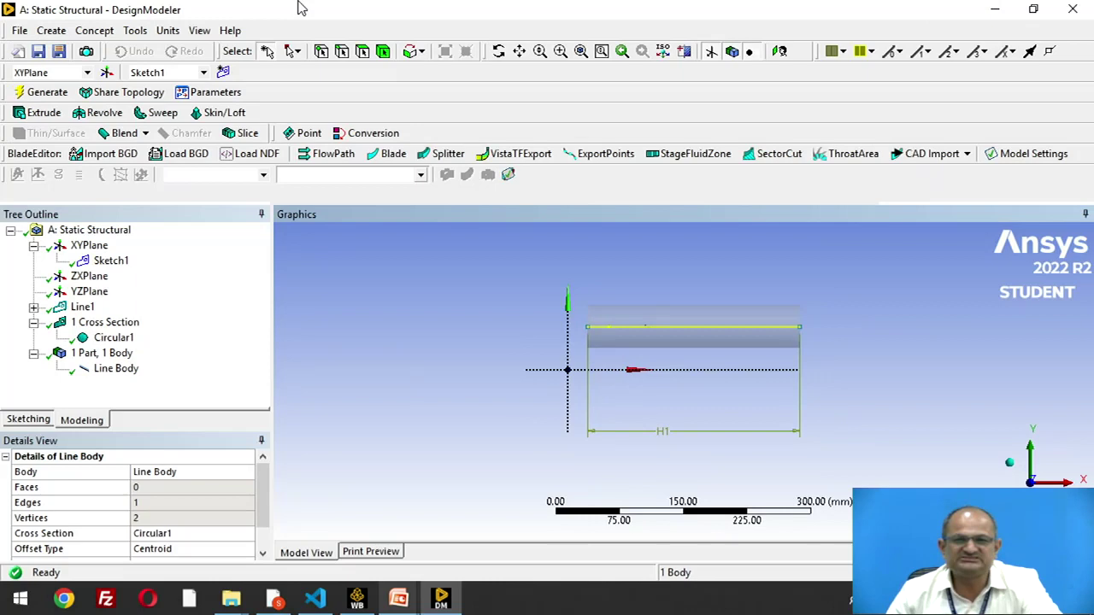
pyautogui.click(994, 10)
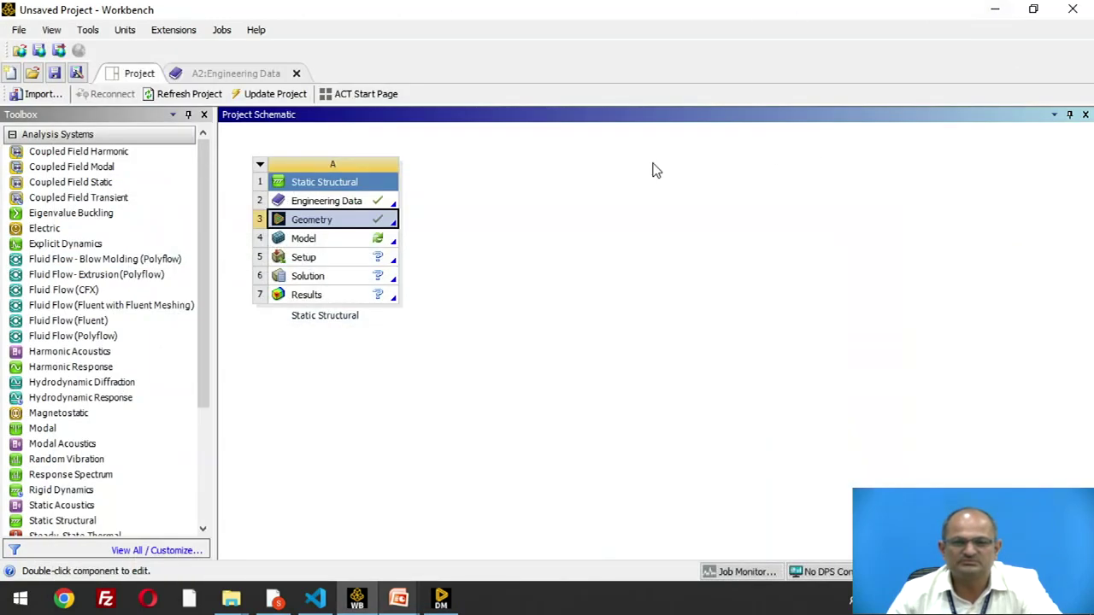
pyautogui.doubleClick(314, 242)
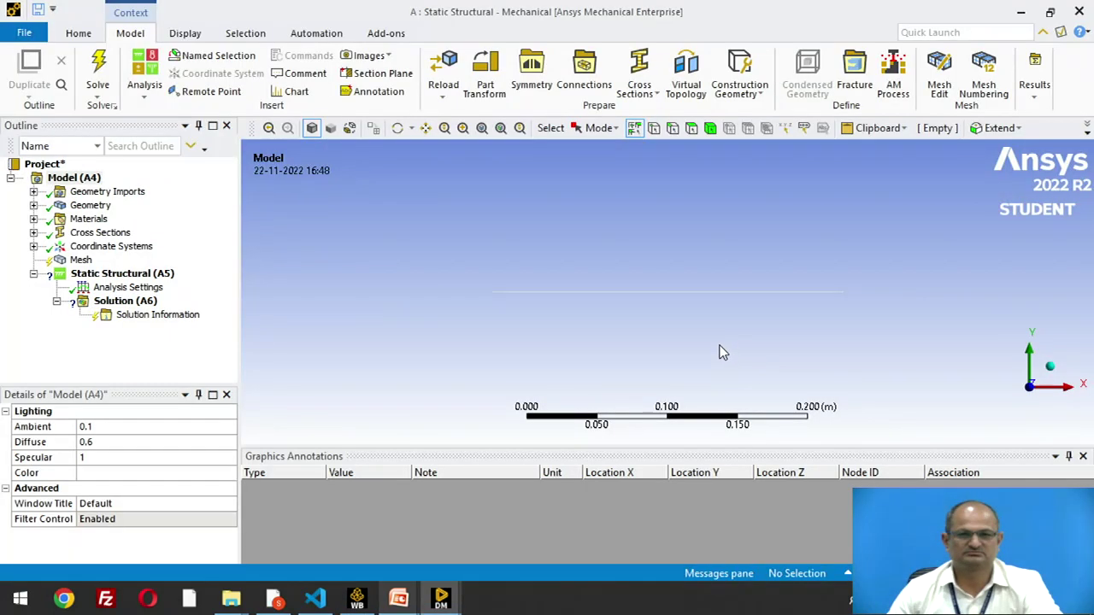
# Check the beam in isometric and front views and expand Geometry to reveal the Line Body.
pyautogui.click(1050, 369)
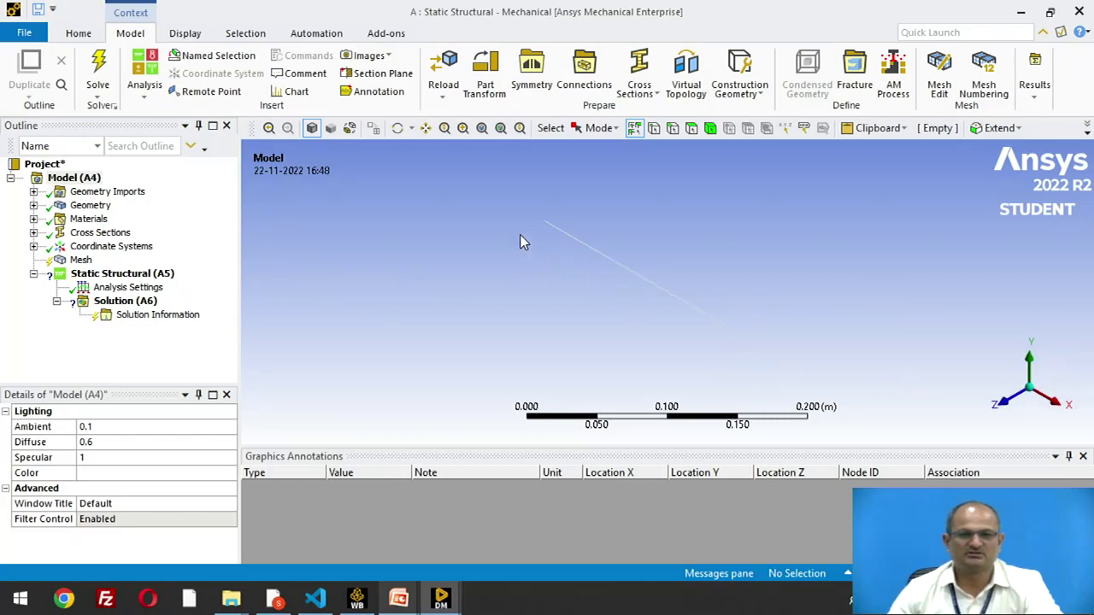
pyautogui.click(1005, 404)
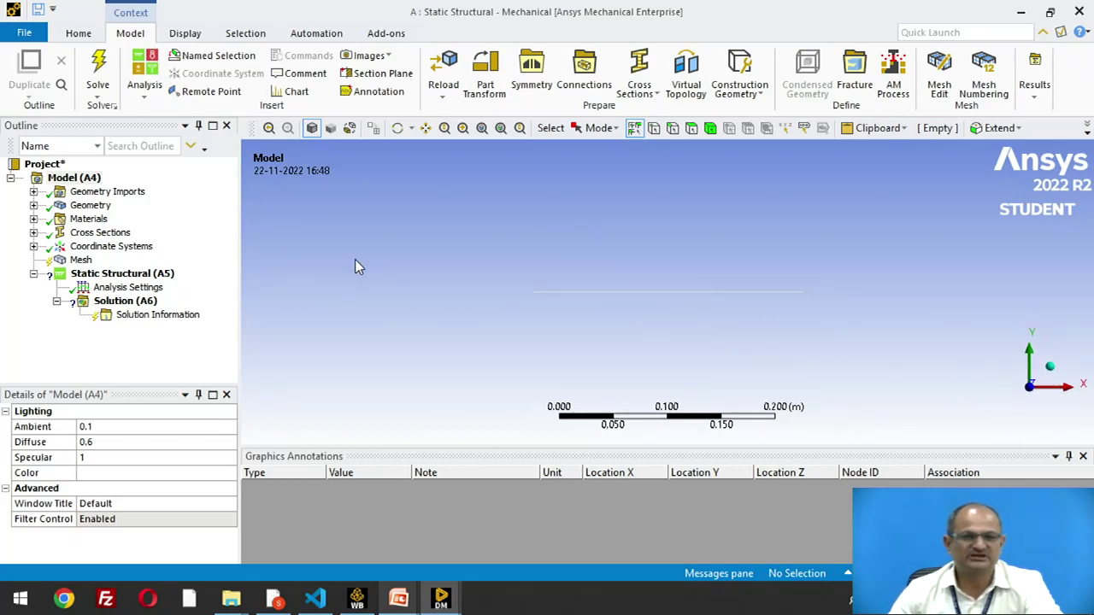
pyautogui.click(33, 206)
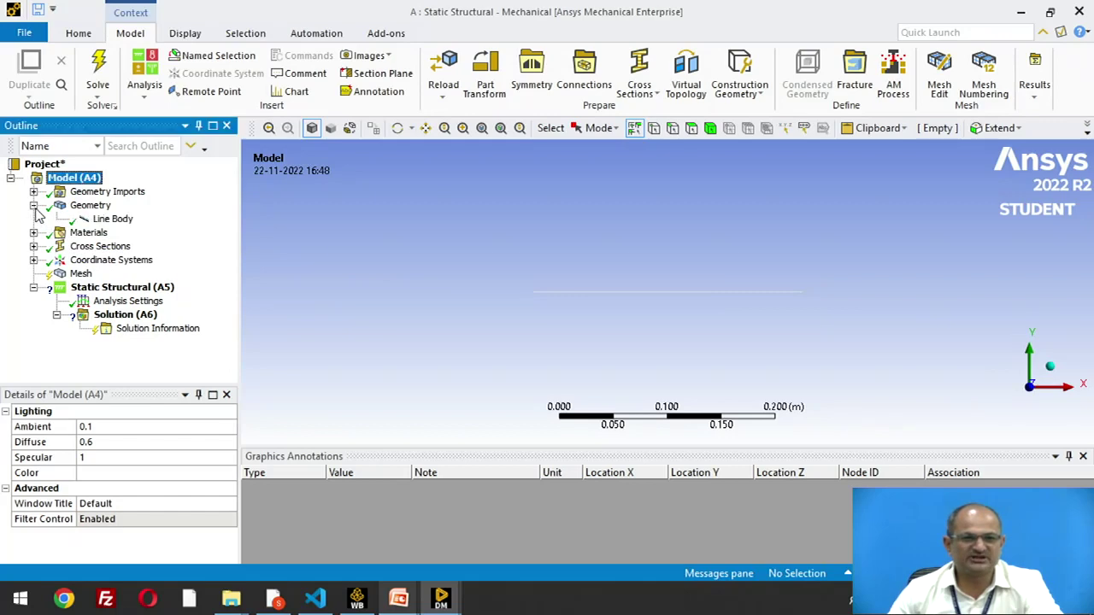
# Change the Line Body's material assignment from Structural Steel to material1.
pyautogui.click(114, 219)
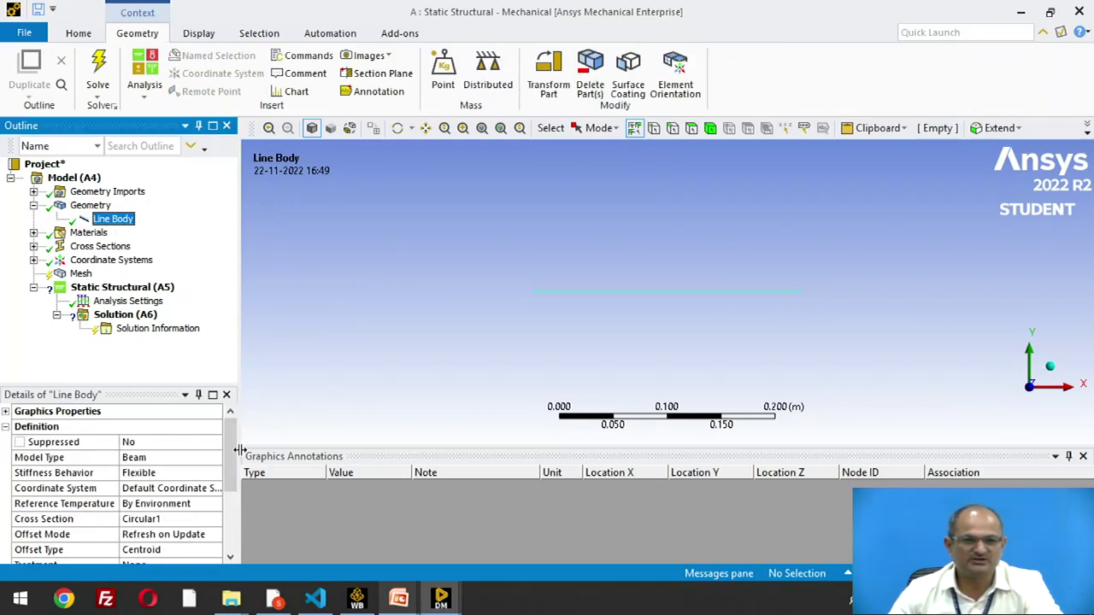
pyautogui.moveTo(228, 449); pyautogui.dragTo(228, 499)
pyautogui.click(180, 506)
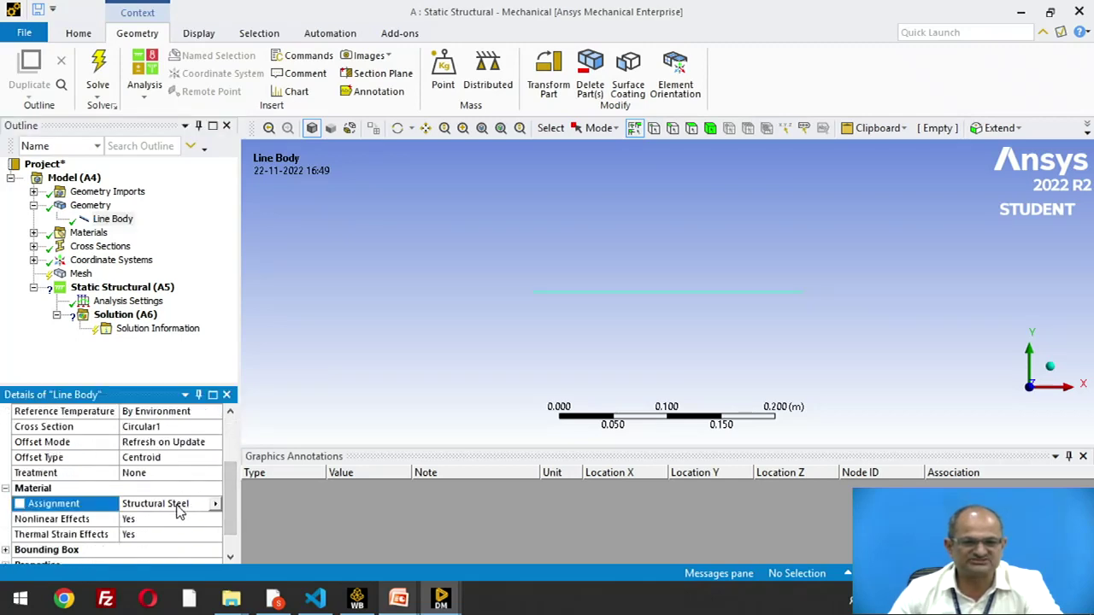
pyautogui.click(214, 503)
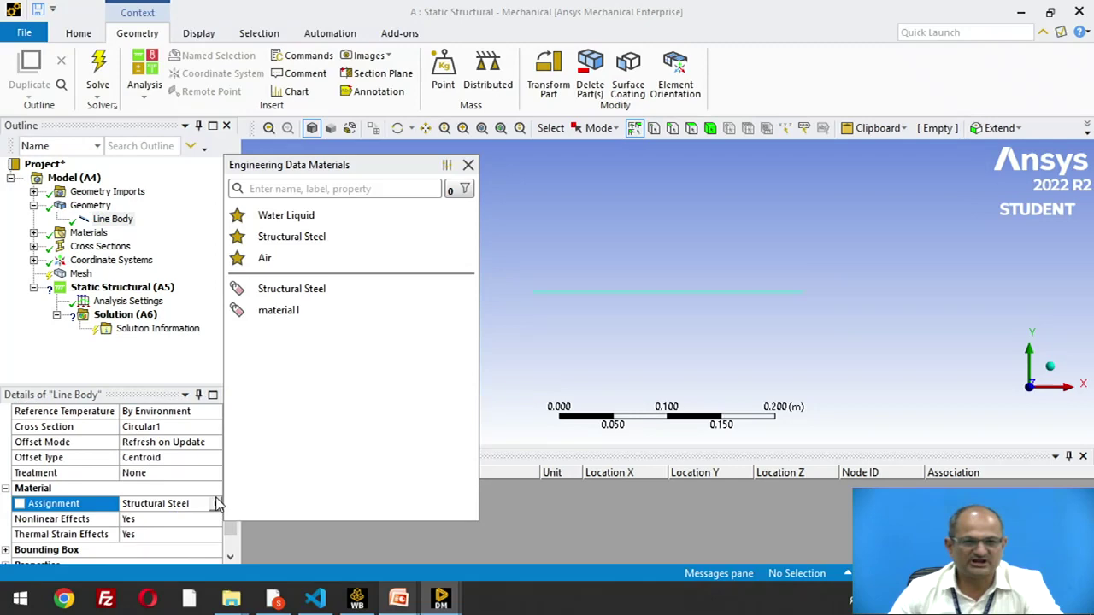
pyautogui.click(279, 313)
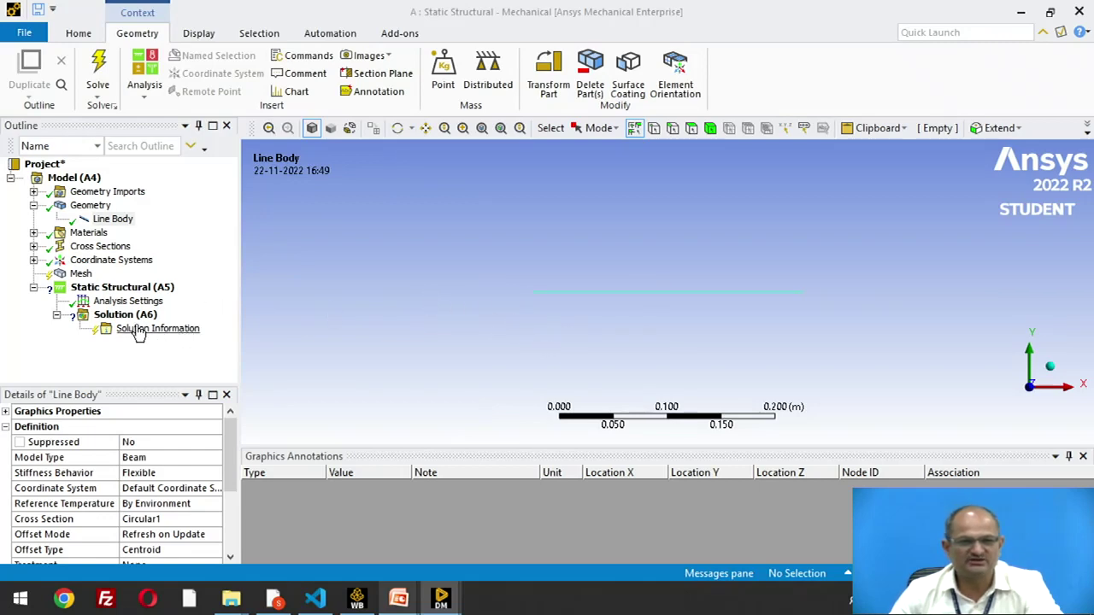
# Generate the initial mesh for the beam.
pyautogui.click(80, 276)
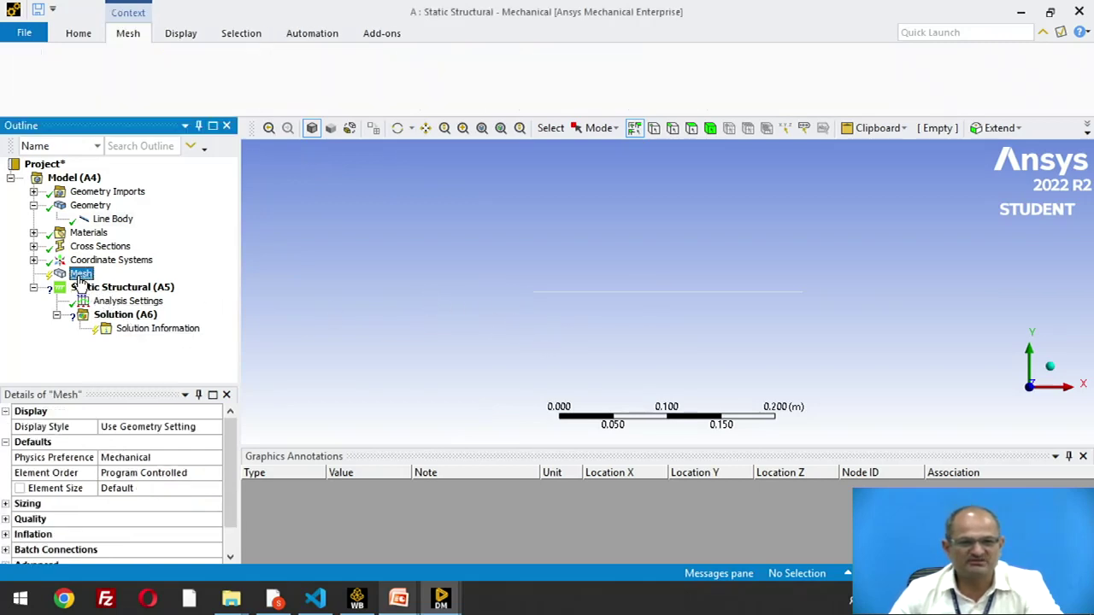
pyautogui.rightClick(79, 276)
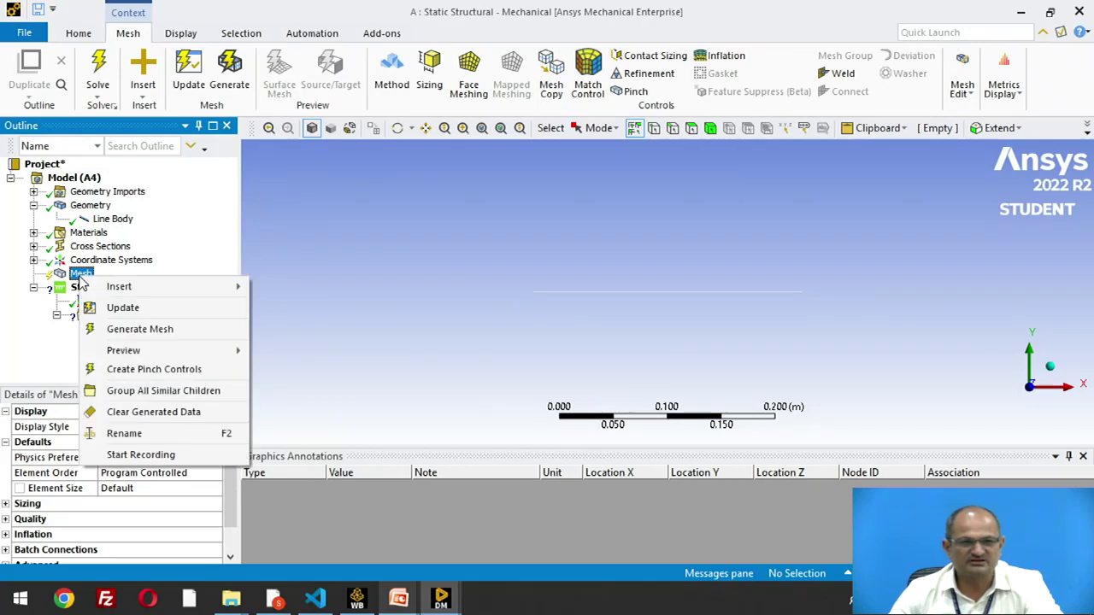
pyautogui.click(123, 333)
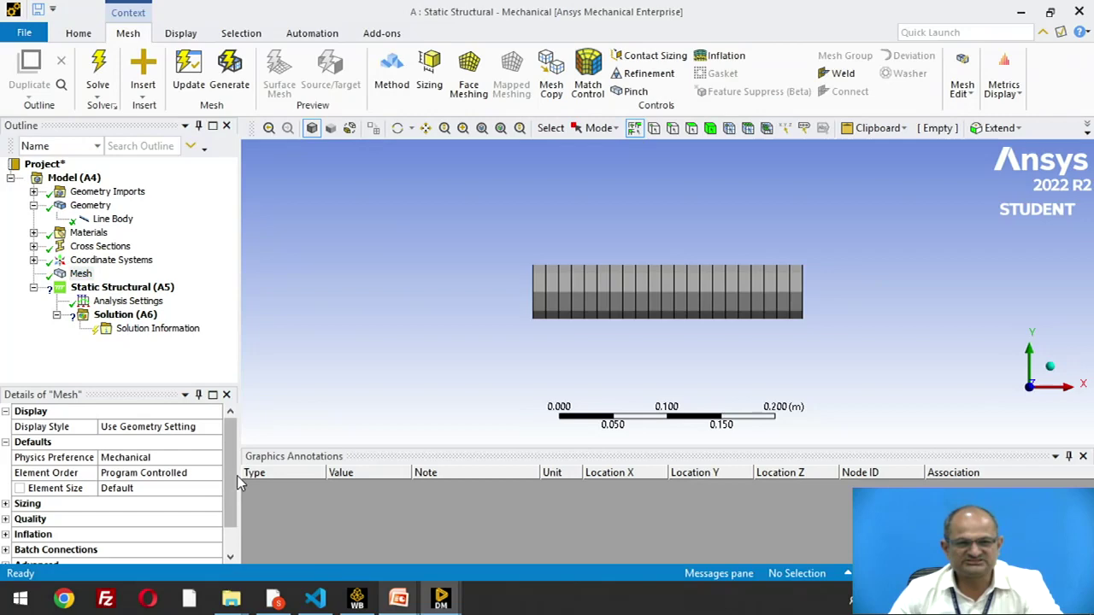
# Raise the mesh Sizing resolution to 5 and update the mesh.
pyautogui.scroll(-2, 233, 475)
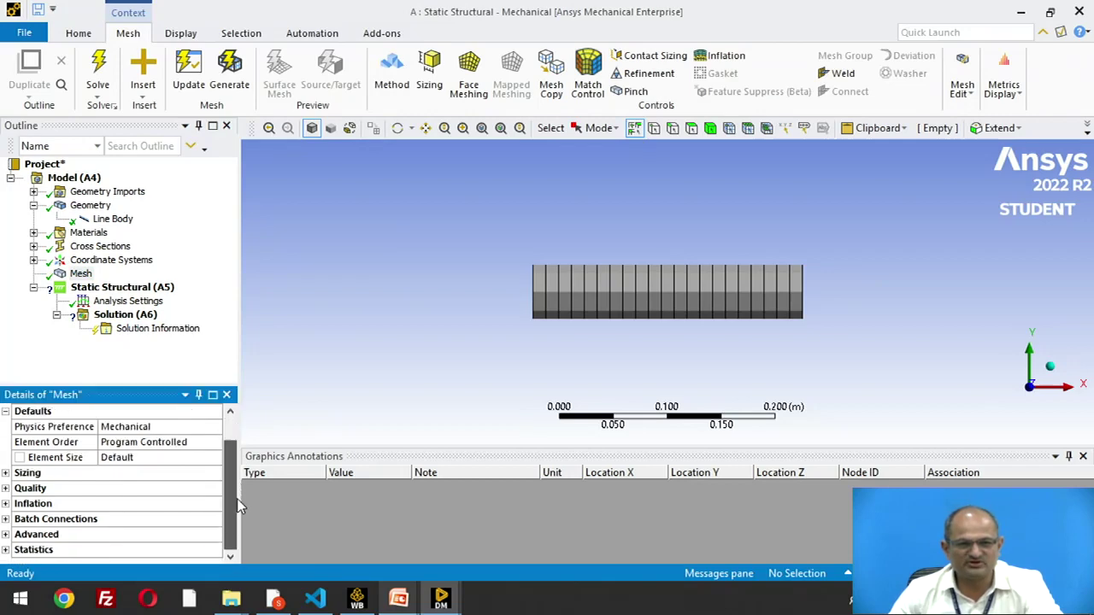
pyautogui.click(16, 476)
pyautogui.click(6, 473)
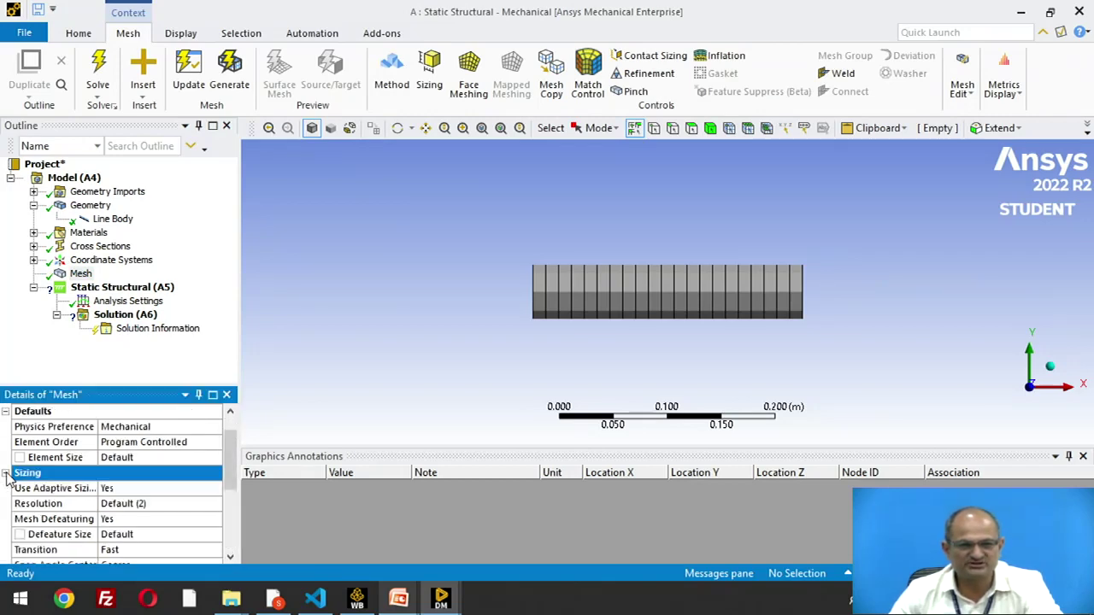
pyautogui.click(129, 505)
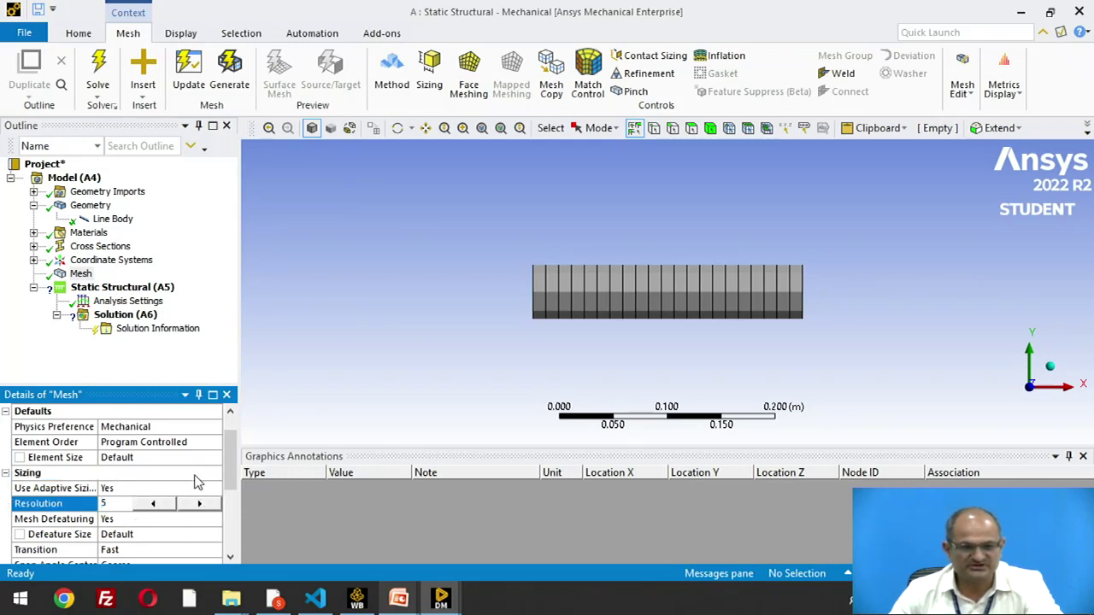
pyautogui.click(158, 381)
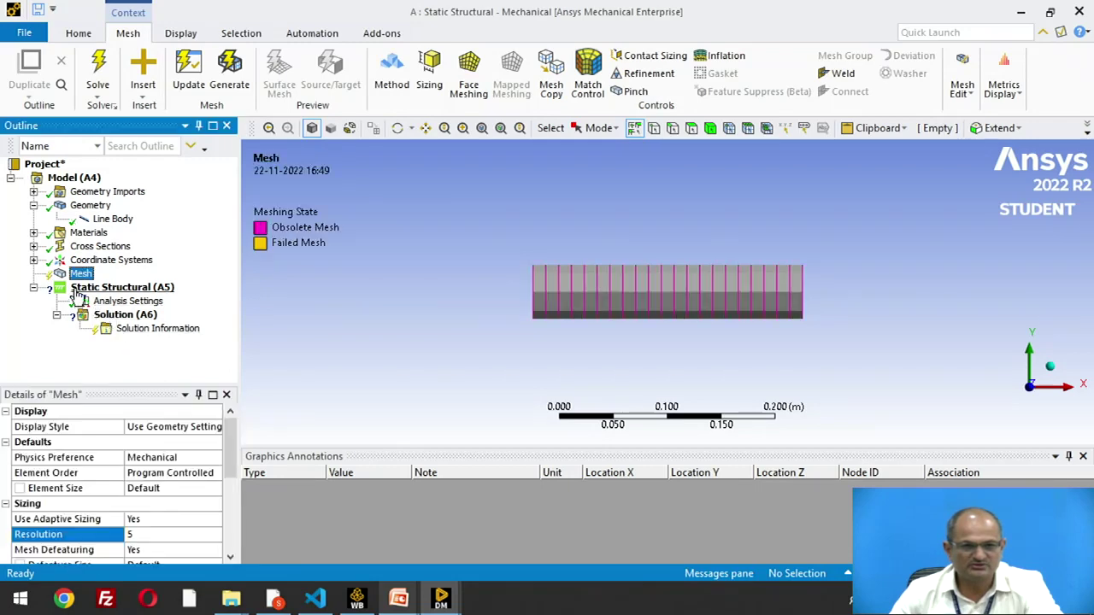
pyautogui.rightClick(78, 282)
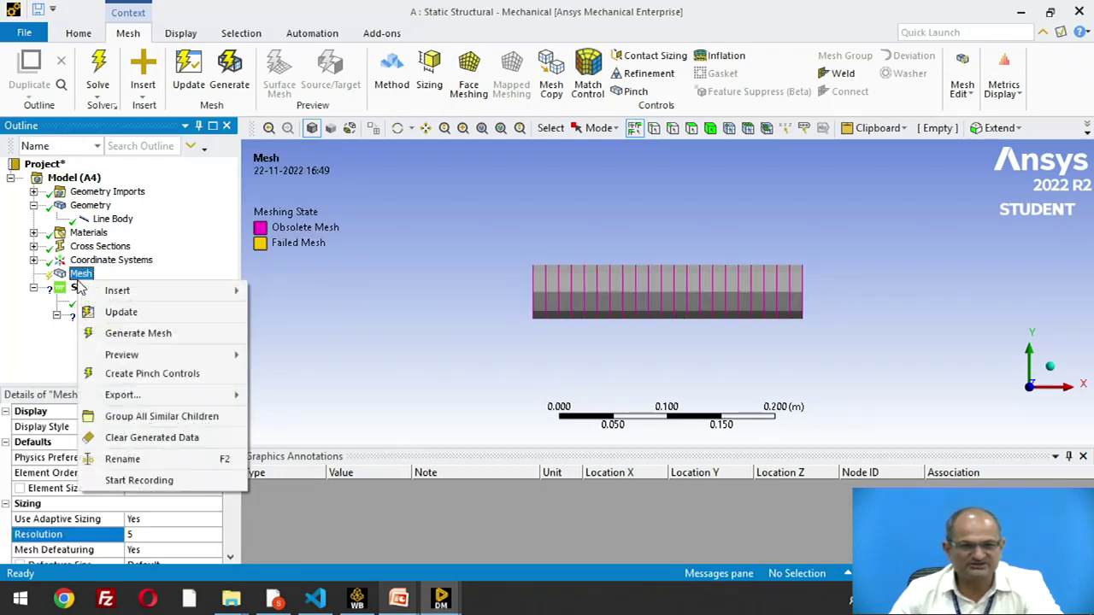
pyautogui.click(120, 313)
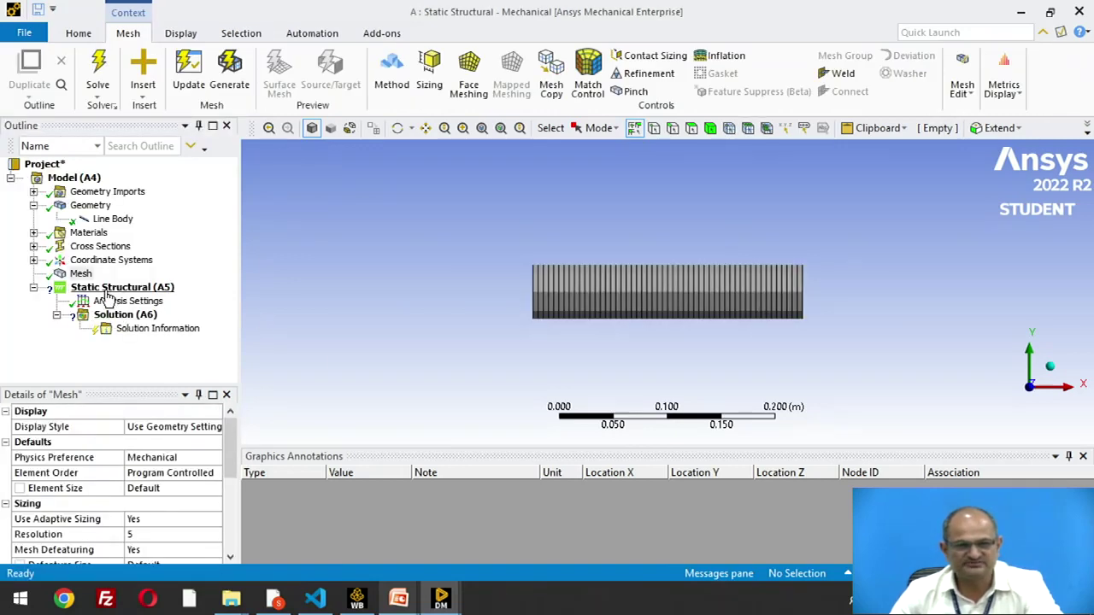
# Add a Fixed Support scoped to the beam's left end vertex.
pyautogui.click(80, 275)
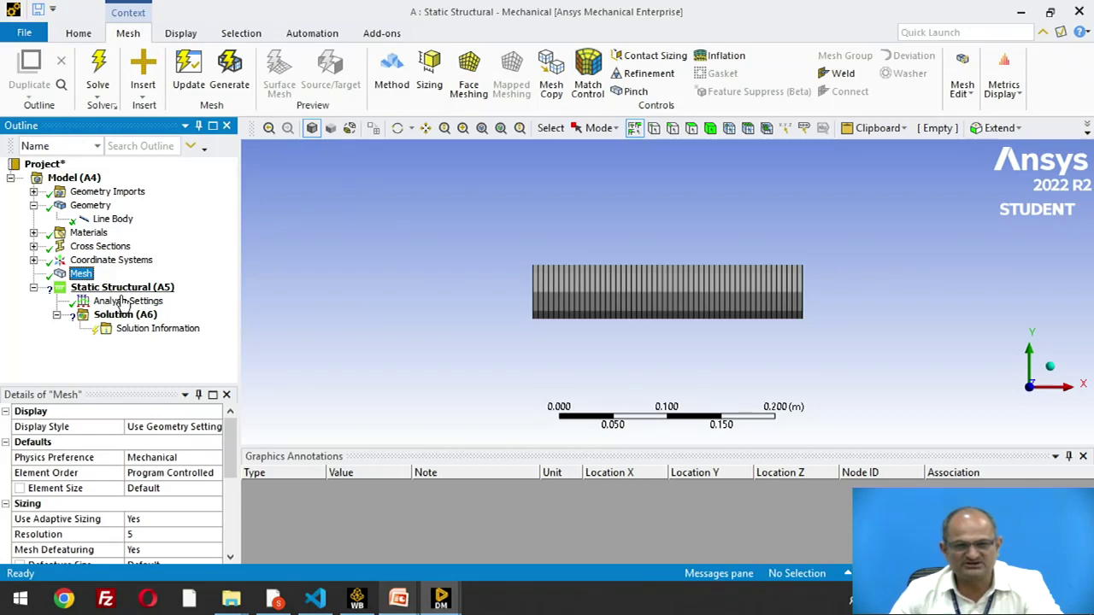
pyautogui.click(97, 290)
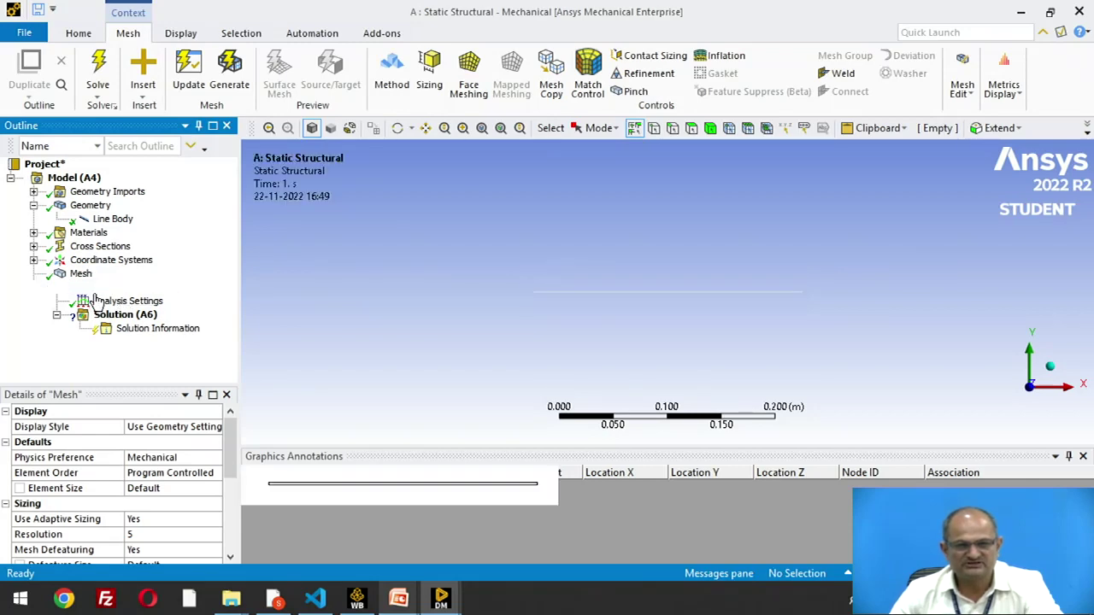
pyautogui.rightClick(100, 292)
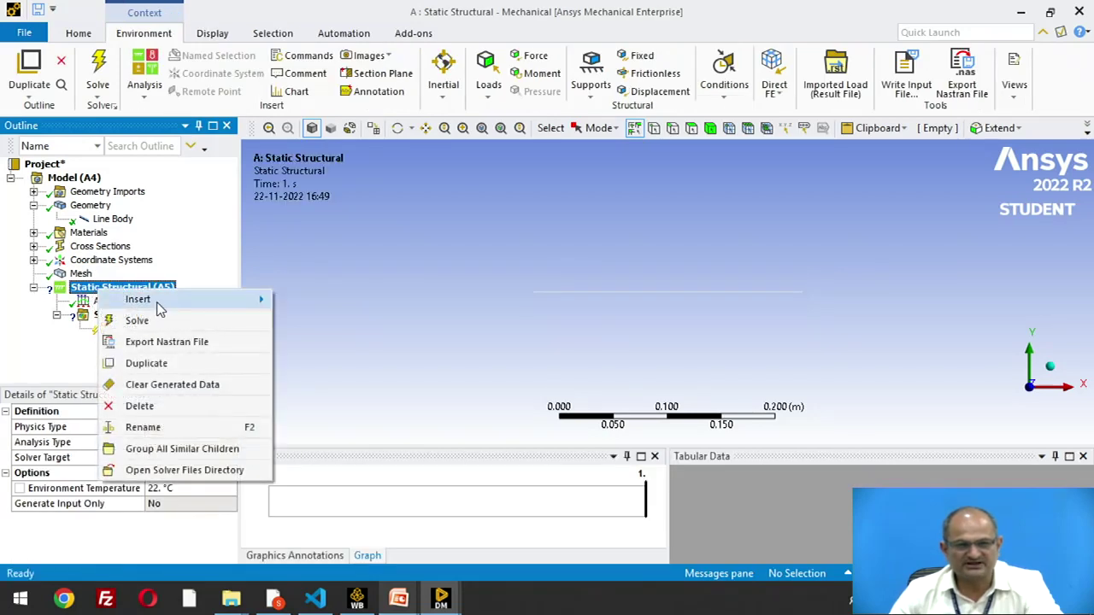
pyautogui.moveTo(157, 306)
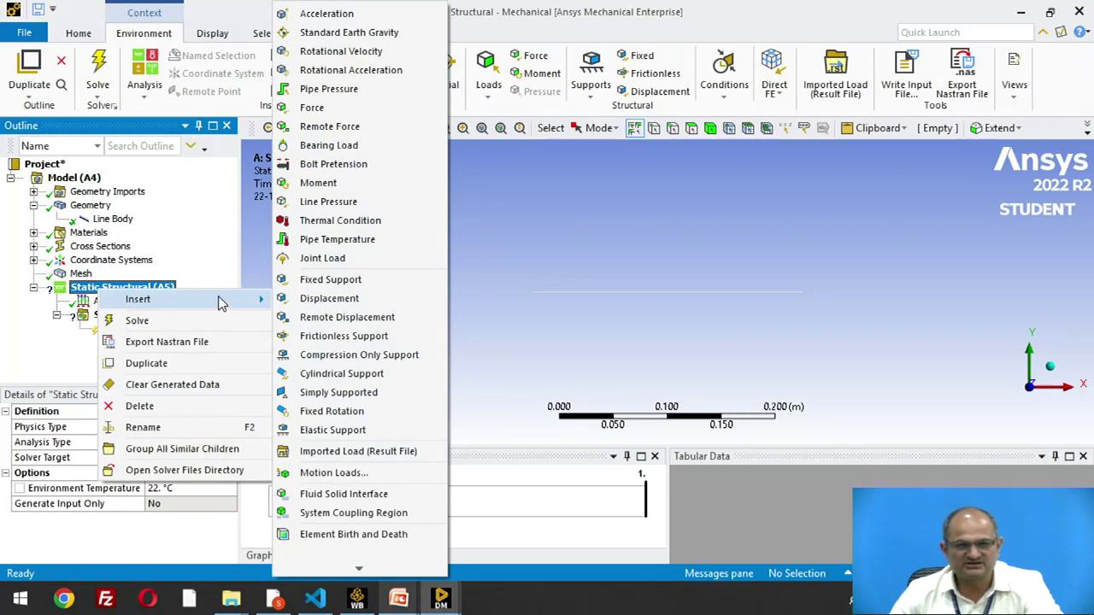
pyautogui.click(292, 282)
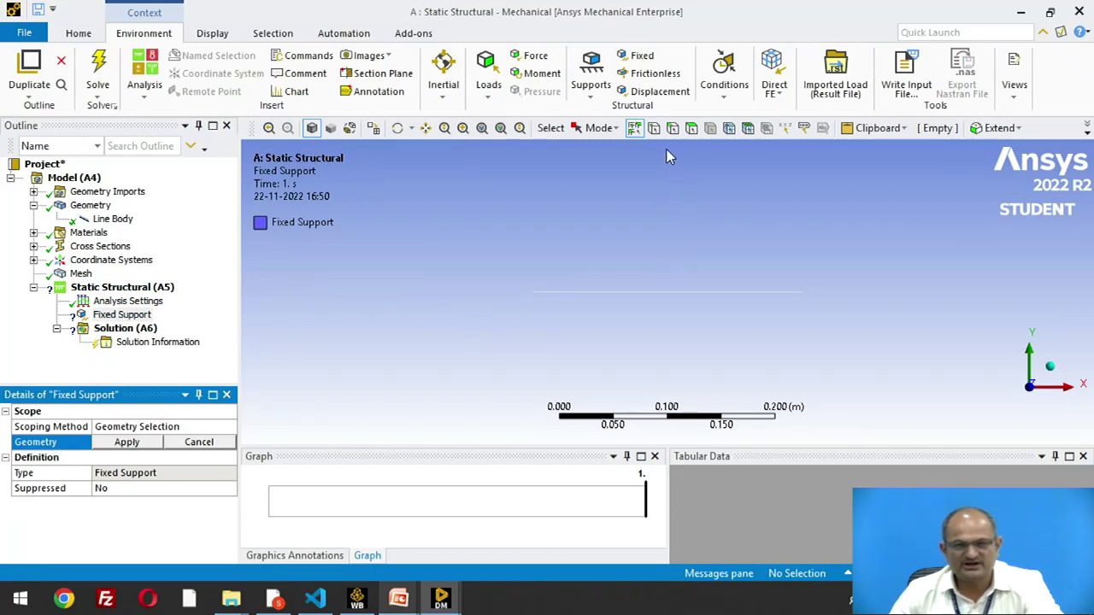
pyautogui.click(653, 129)
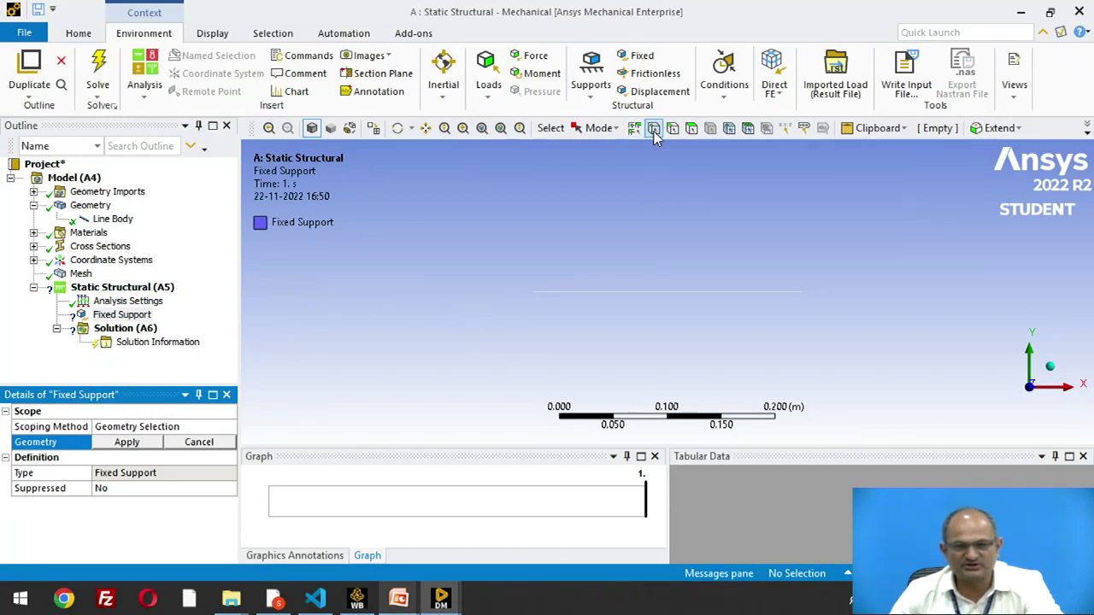
pyautogui.click(530, 293)
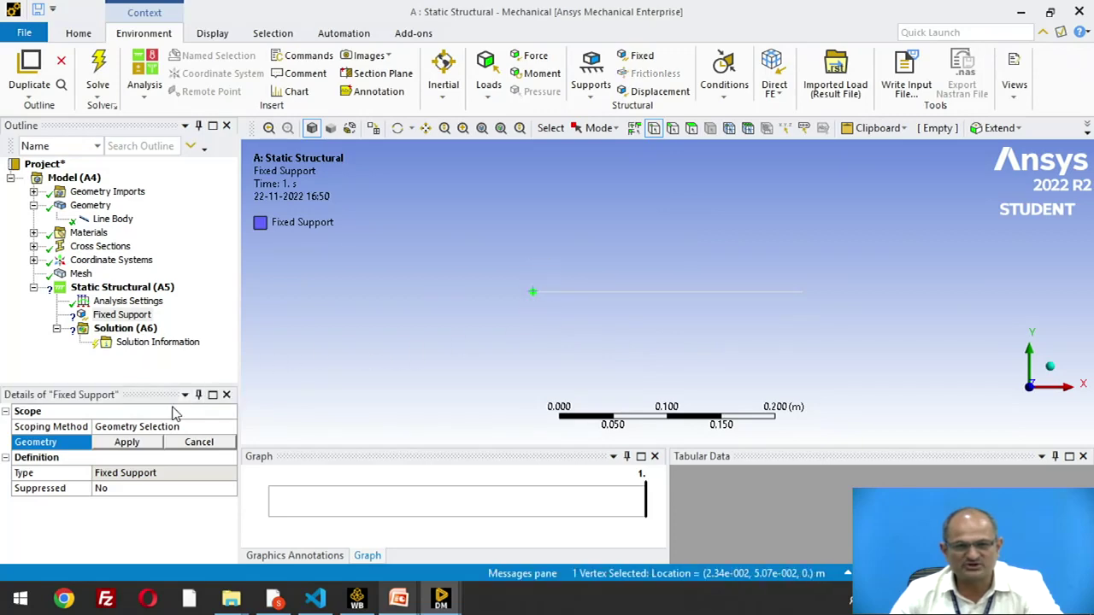
pyautogui.click(127, 443)
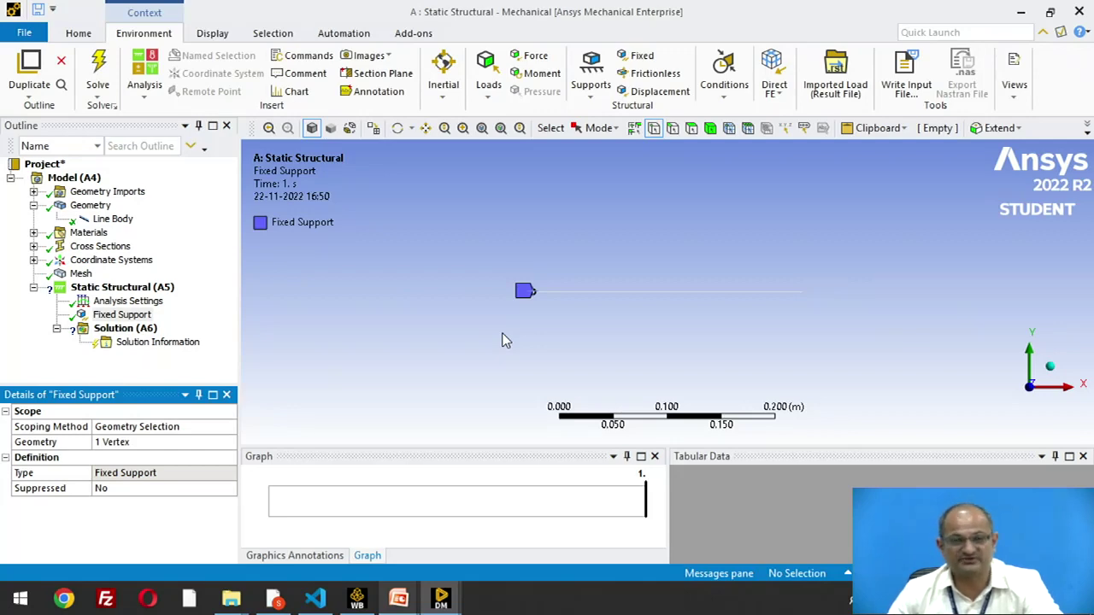
# Insert a Force load scoped to the beam's right end vertex.
pyautogui.click(144, 292)
pyautogui.rightClick(143, 292)
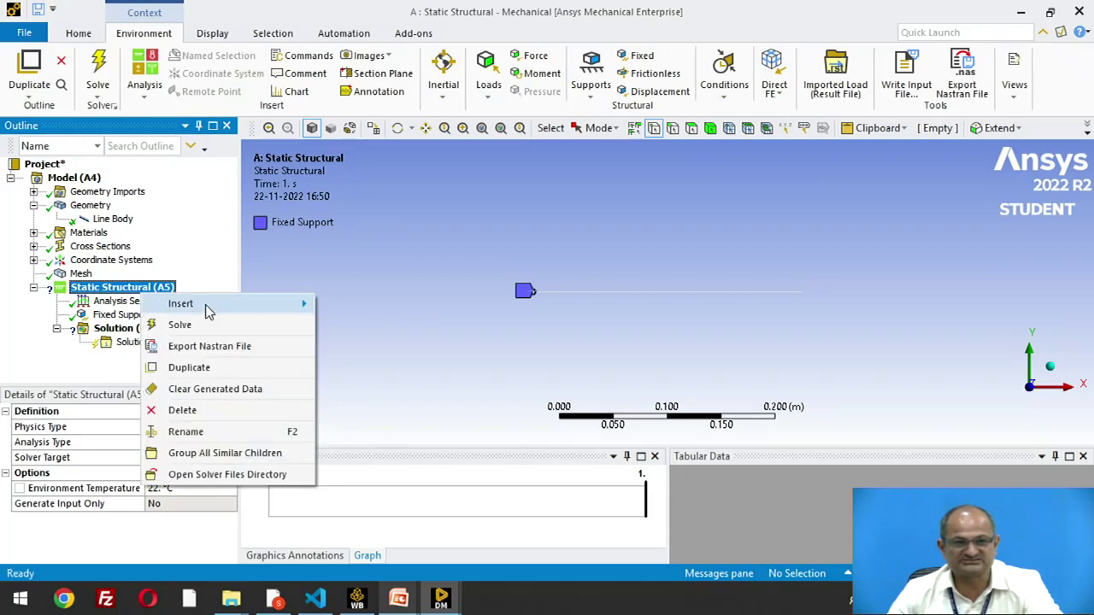
pyautogui.moveTo(211, 312)
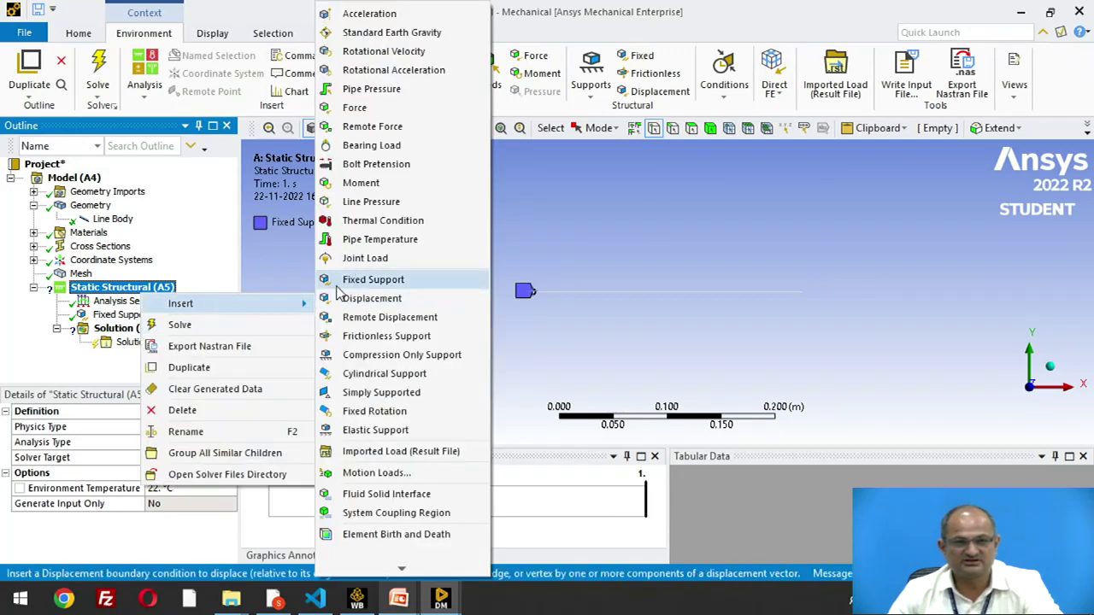
pyautogui.click(361, 113)
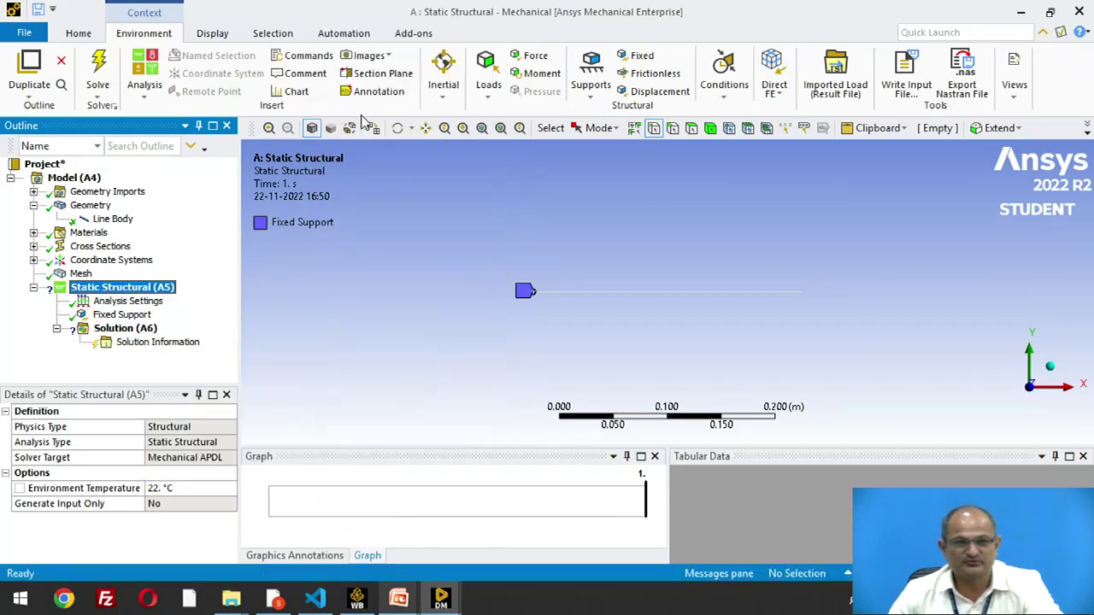
pyautogui.click(802, 293)
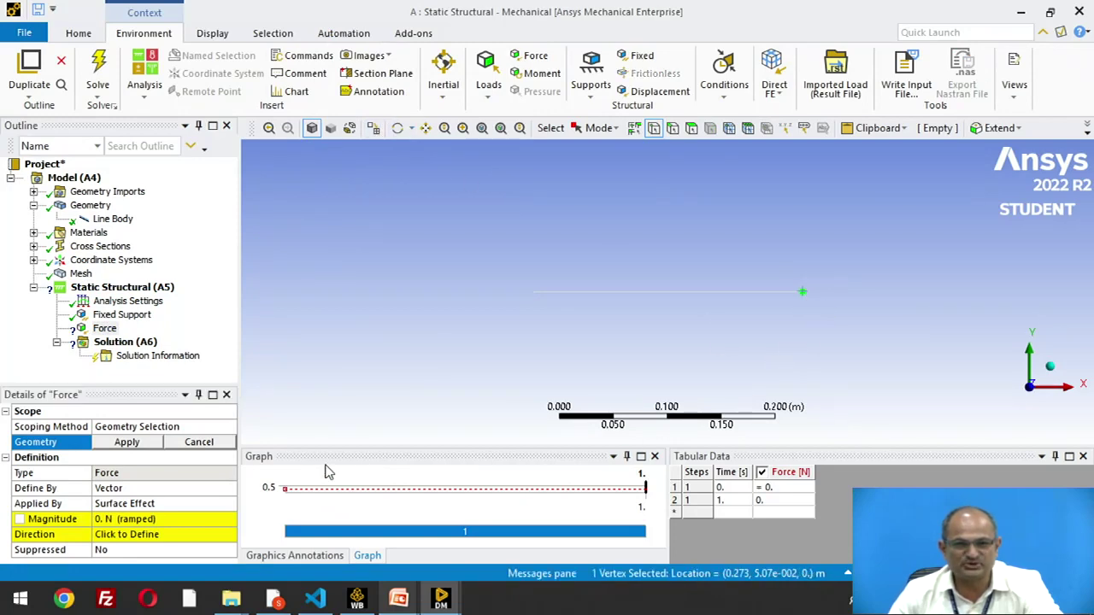
pyautogui.click(139, 444)
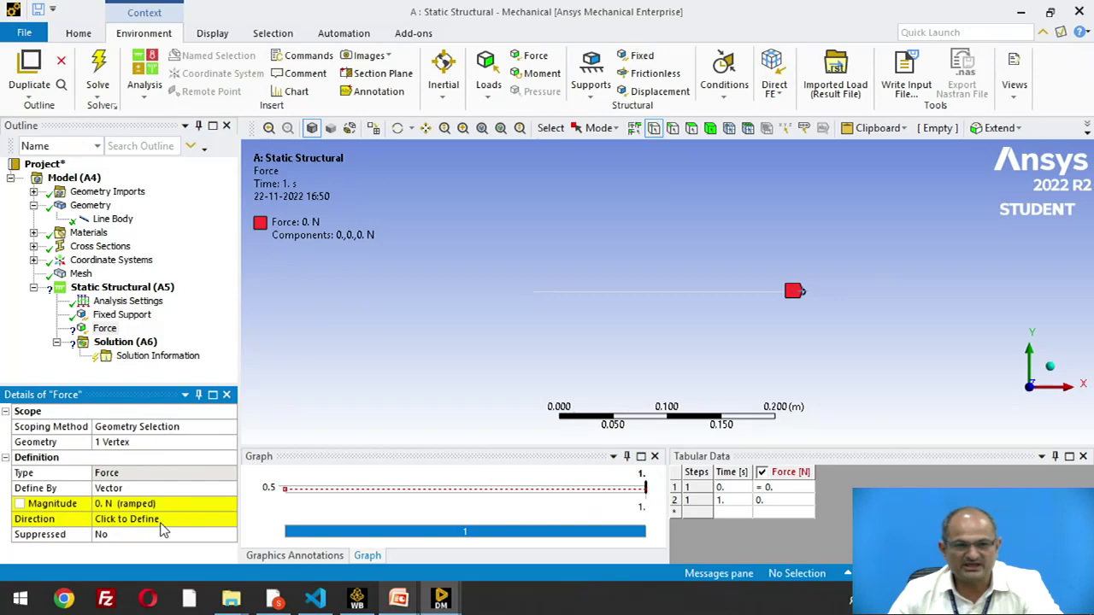
# Define the force by components with an X component of 15000 N.
pyautogui.click(135, 488)
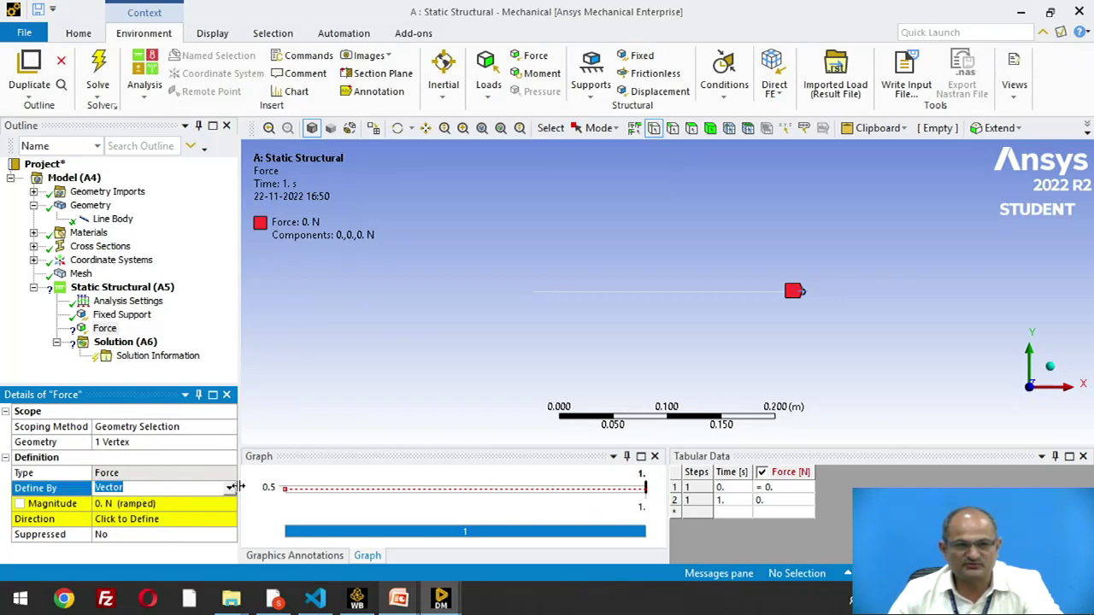
pyautogui.click(231, 491)
pyautogui.click(231, 490)
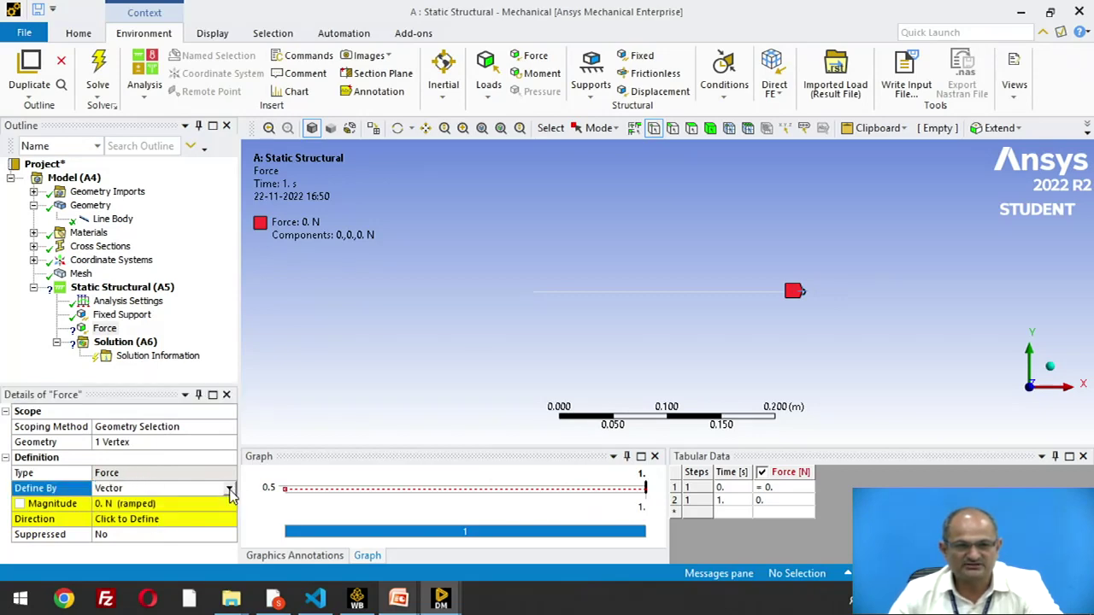
pyautogui.click(230, 490)
pyautogui.click(185, 502)
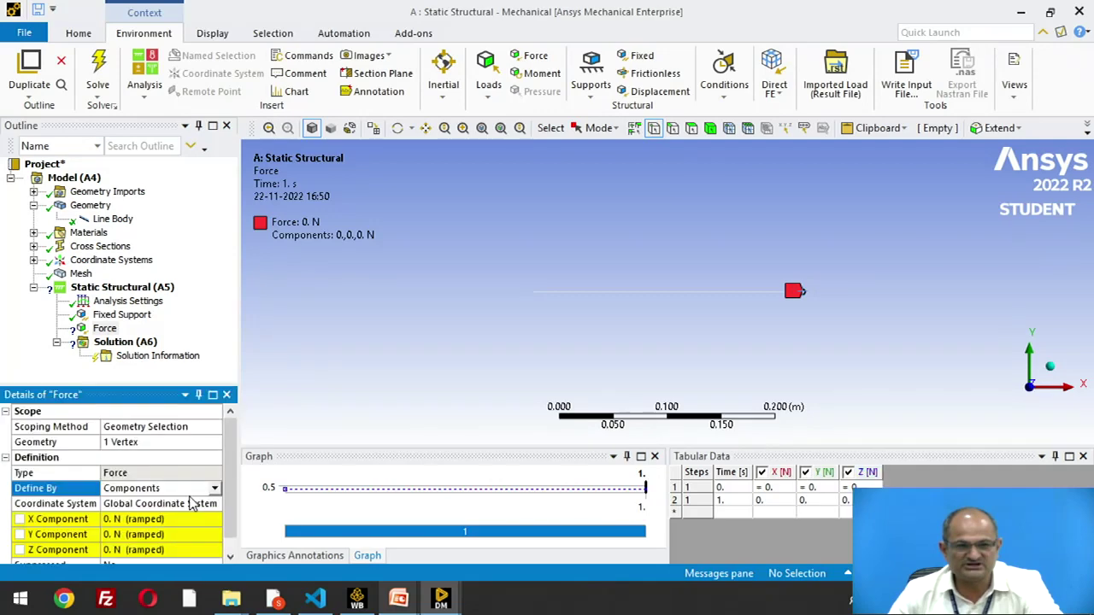
pyautogui.click(135, 519)
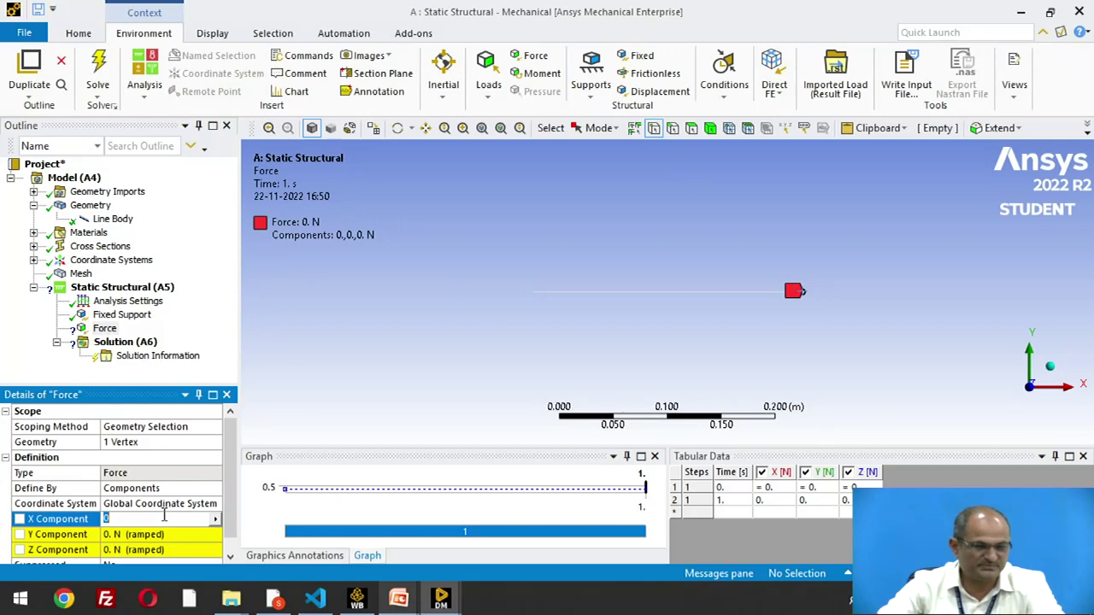
pyautogui.click(525, 527)
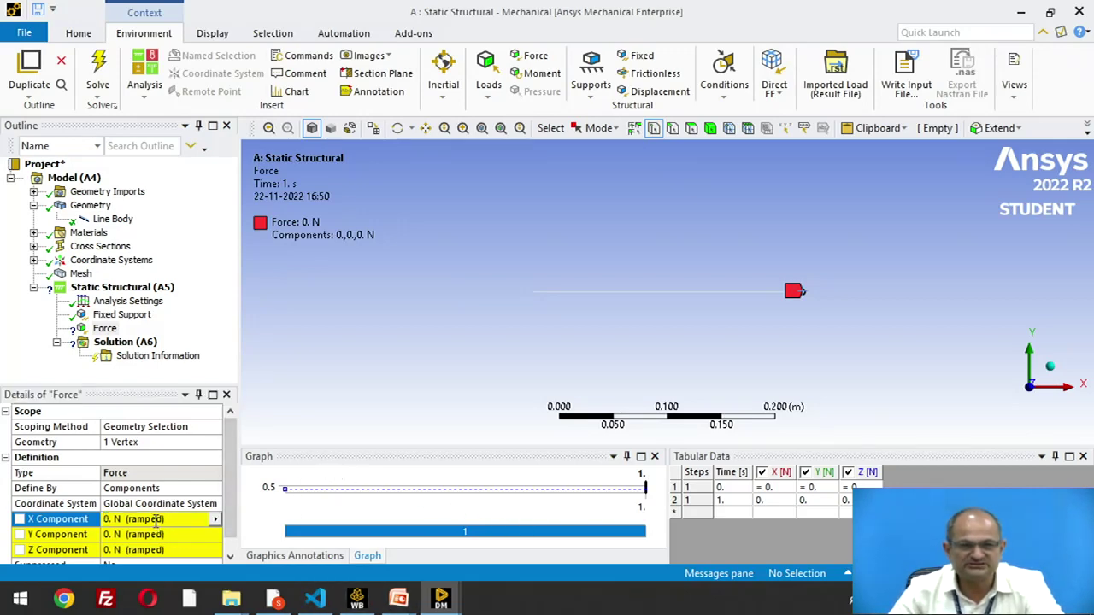
pyautogui.click(157, 518)
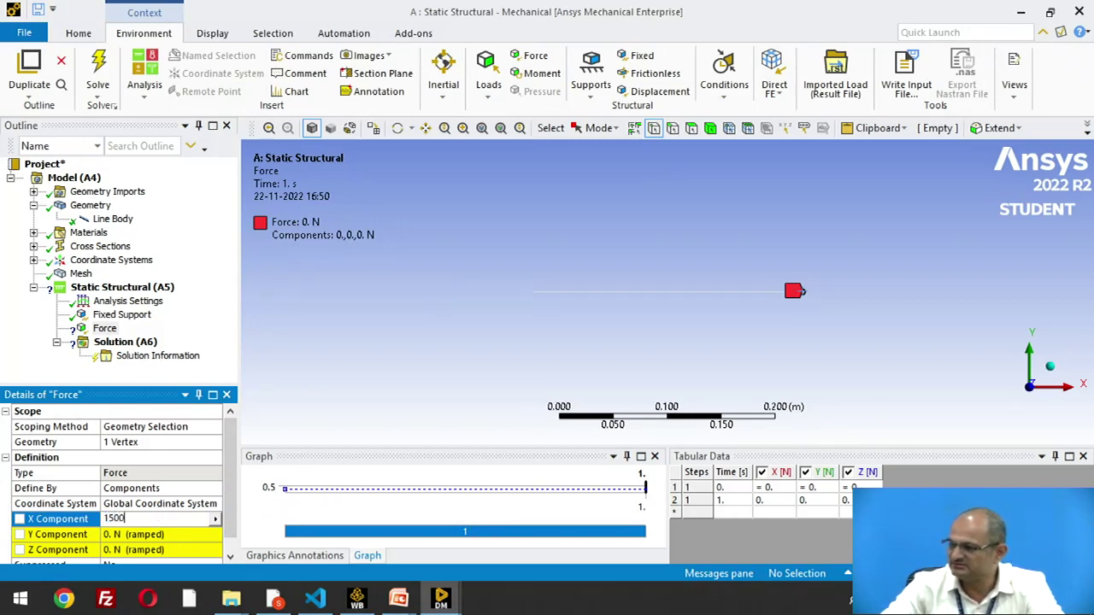
pyautogui.press('Return')
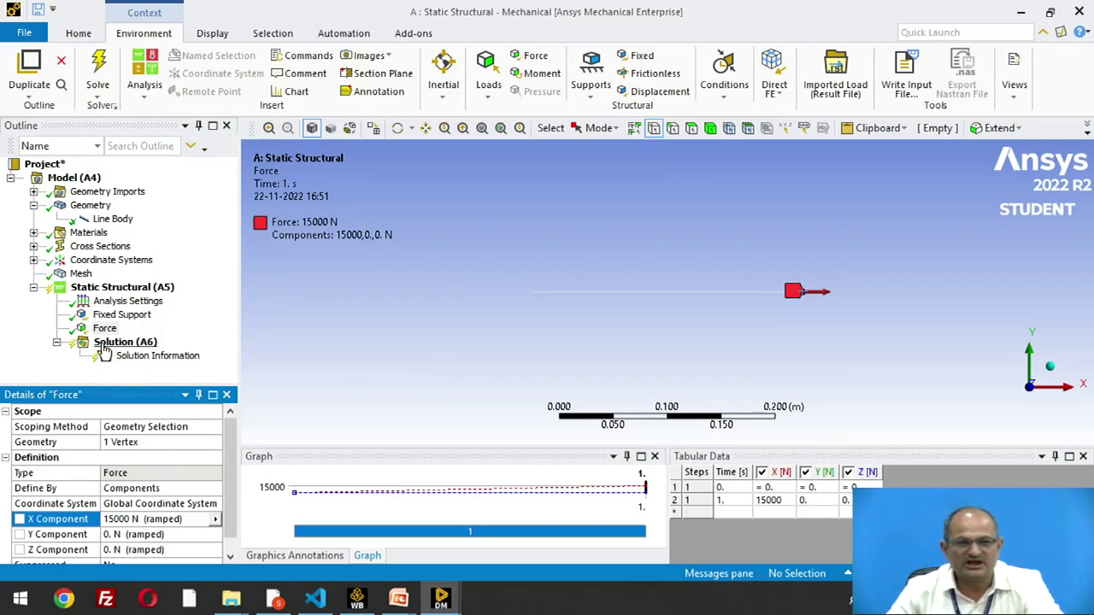
# Insert Force 2 scoped to the beam's right end vertex.
pyautogui.click(98, 290)
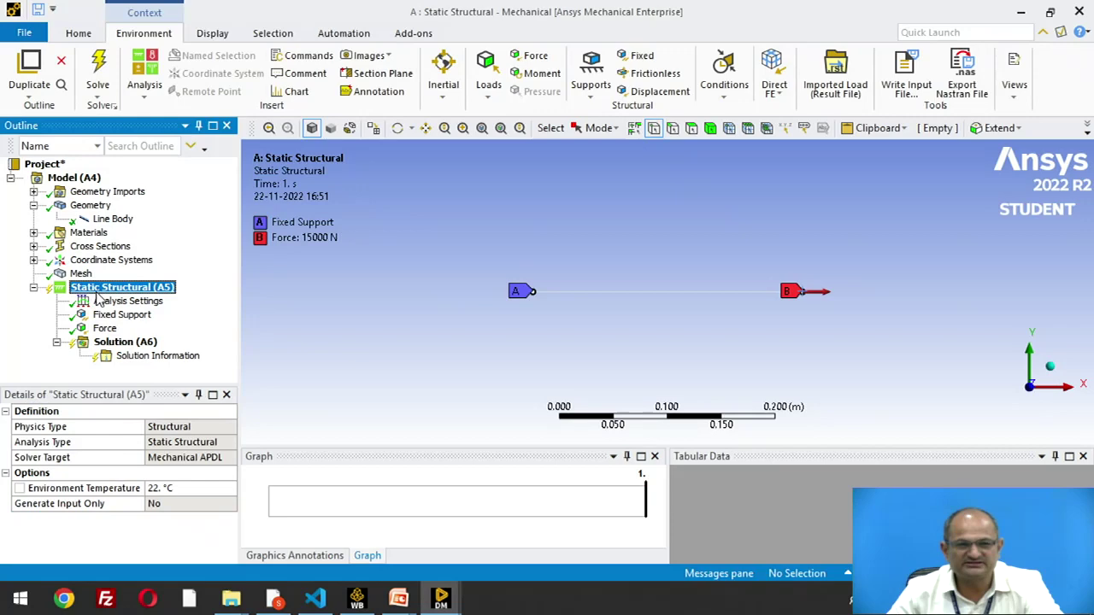
pyautogui.rightClick(96, 292)
pyautogui.moveTo(132, 312)
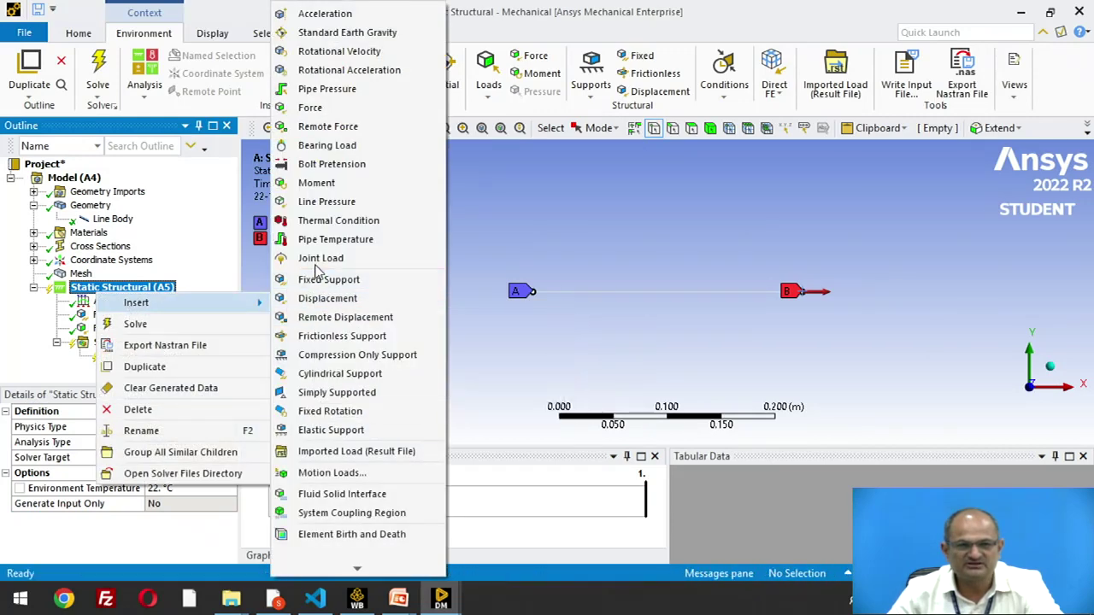
pyautogui.click(319, 111)
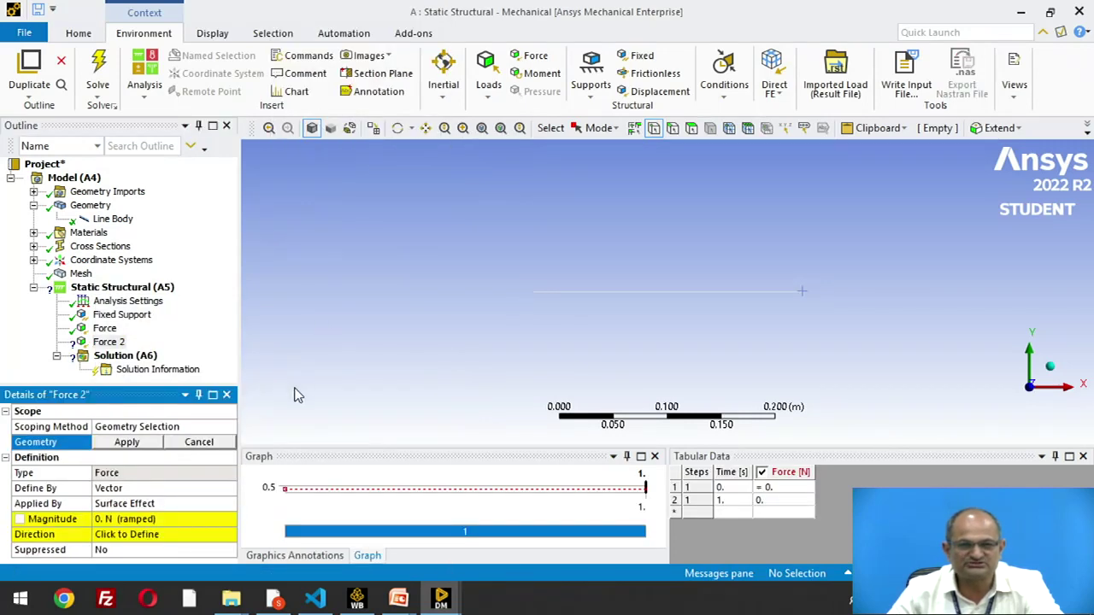
pyautogui.click(801, 295)
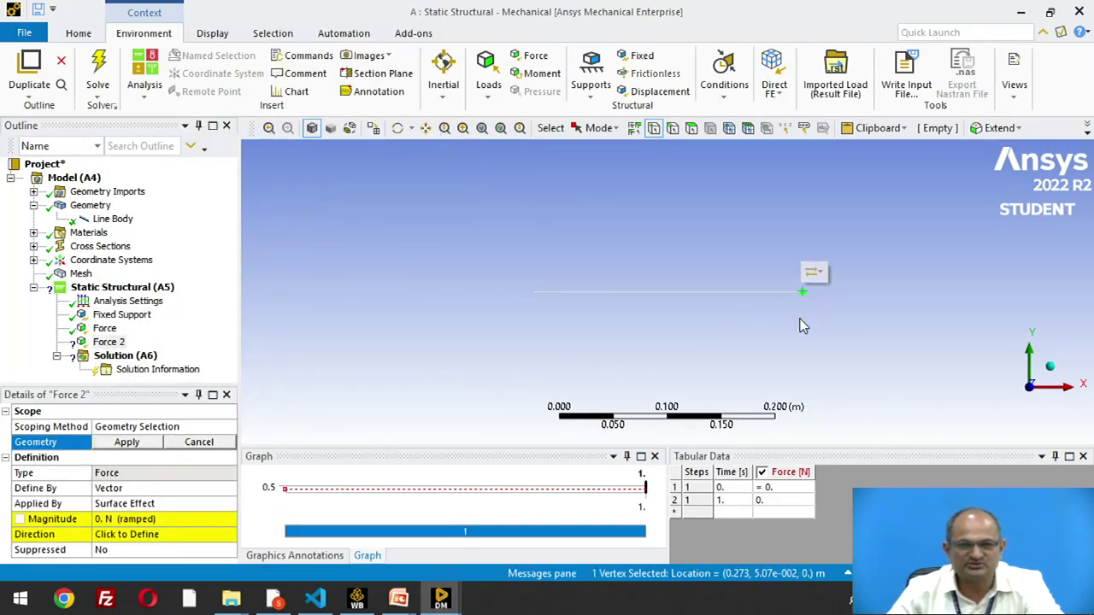
pyautogui.click(126, 442)
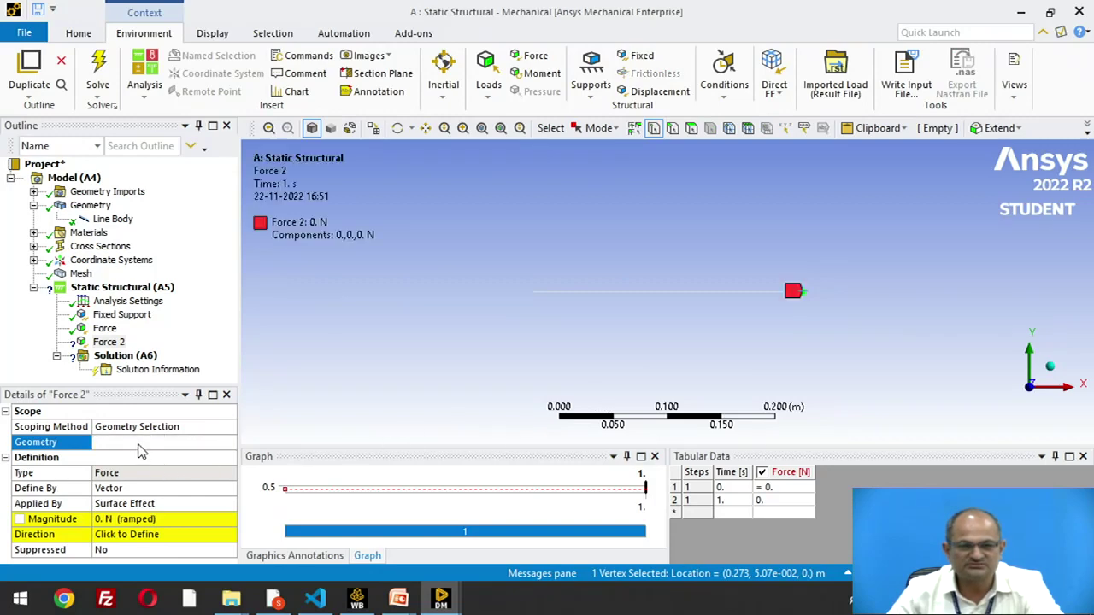
# Define Force 2 by components with a Y component of -3000 N.
pyautogui.click(130, 489)
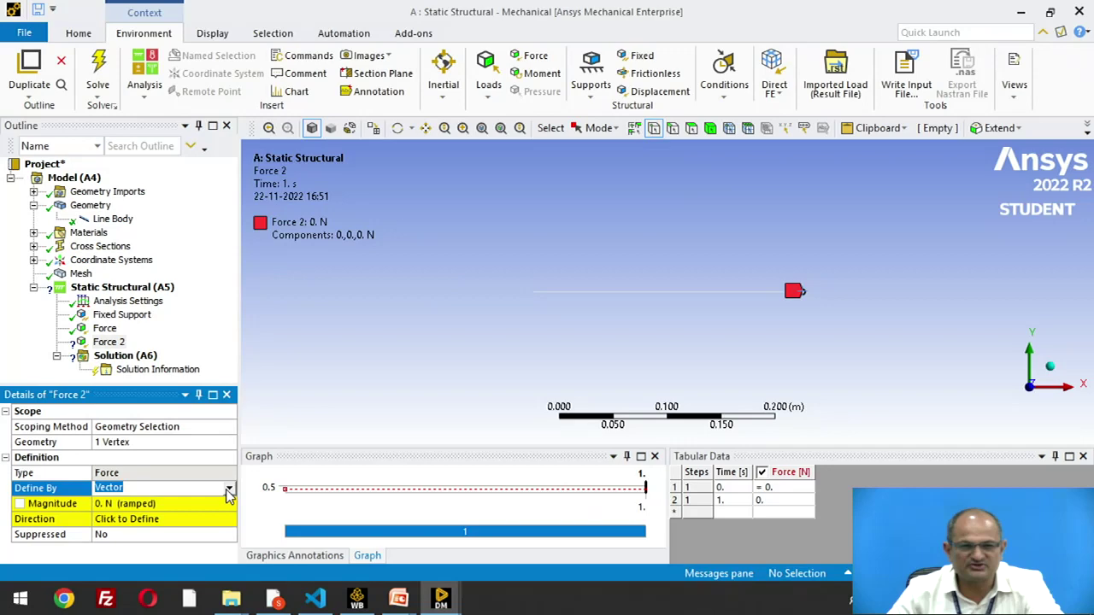
pyautogui.click(229, 489)
pyautogui.click(215, 511)
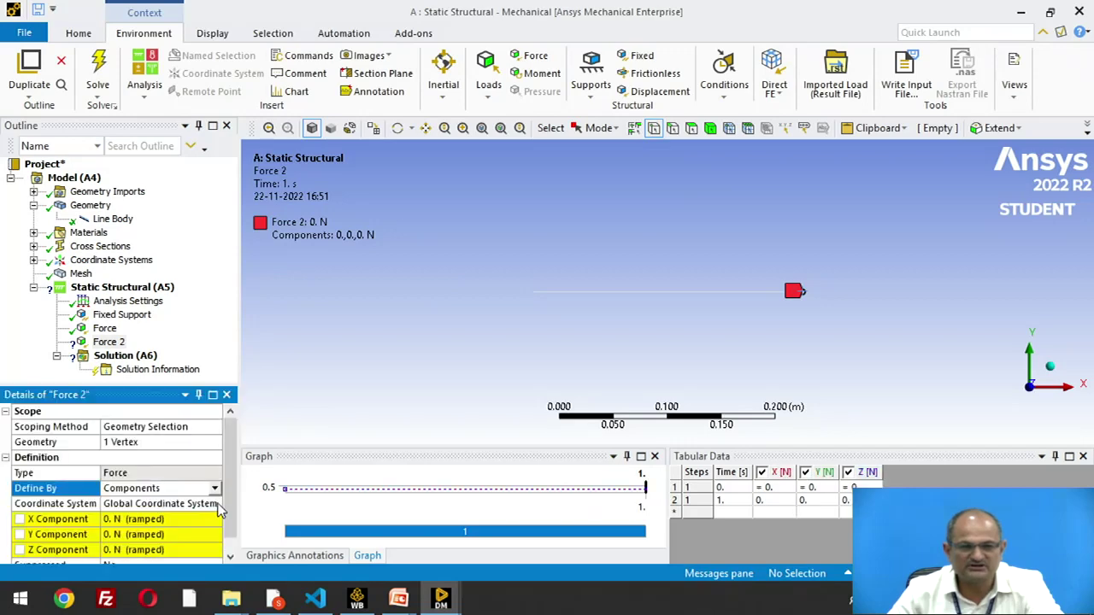
pyautogui.click(148, 535)
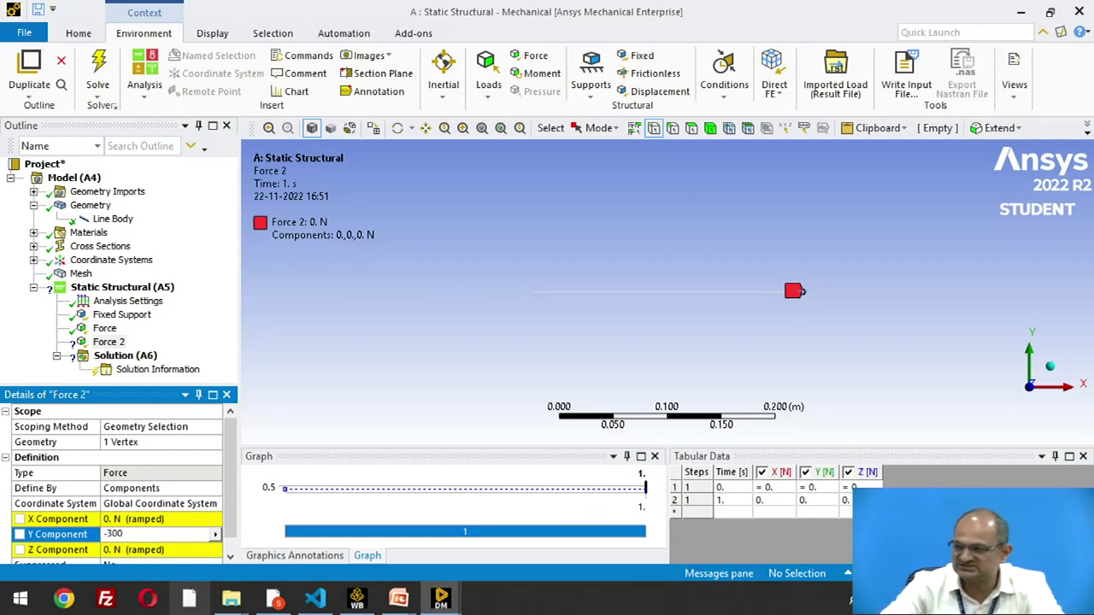
pyautogui.press('Return')
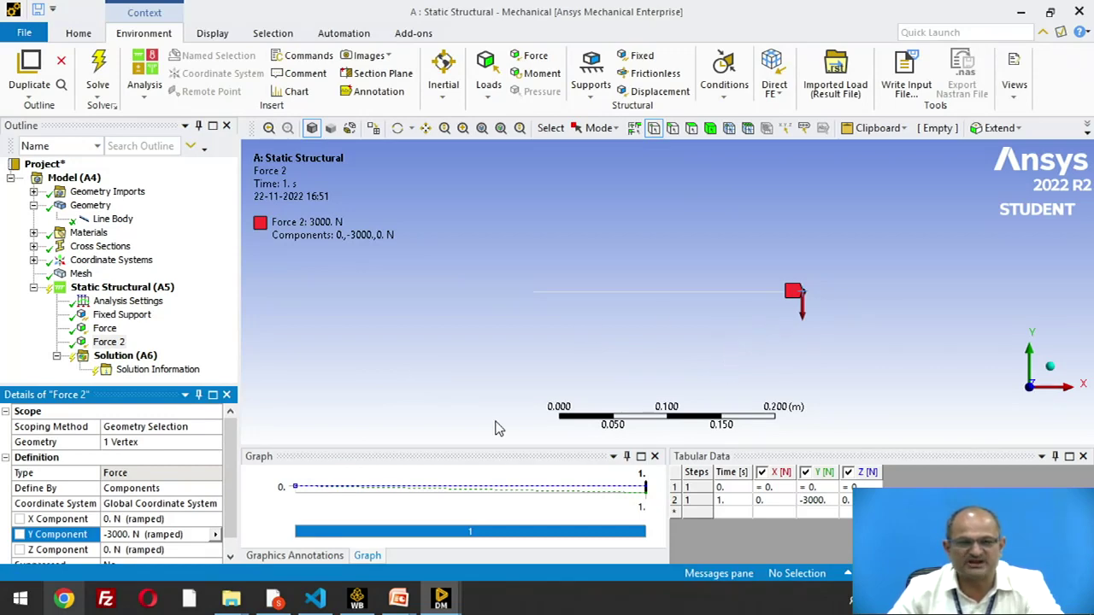
pyautogui.click(126, 290)
# Insert a Moment load scoped to the beam's free end vertex.
pyautogui.rightClick(128, 293)
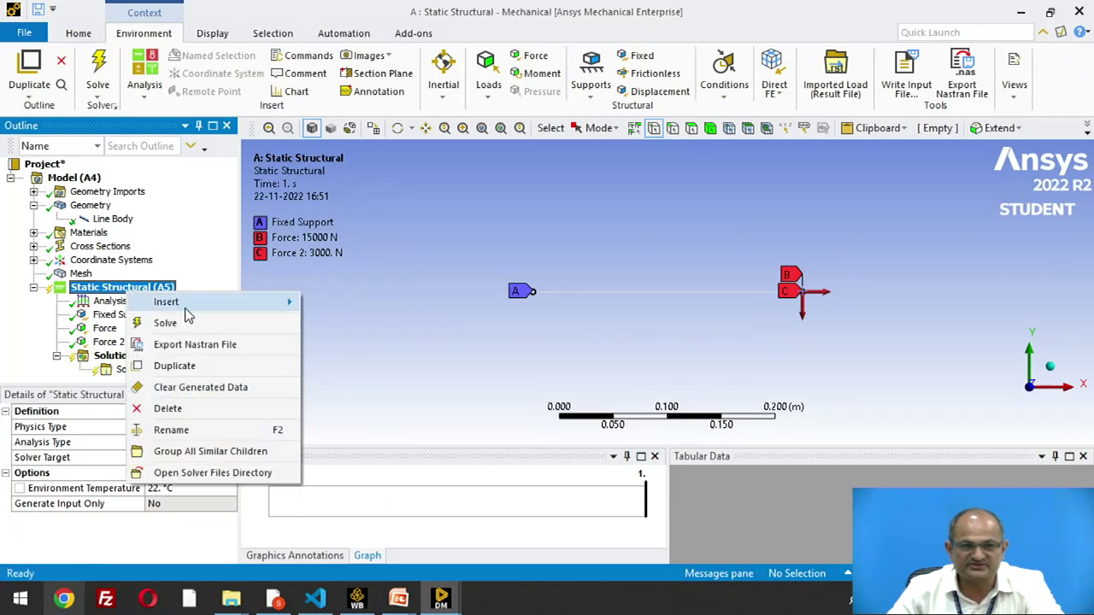
pyautogui.moveTo(175, 303)
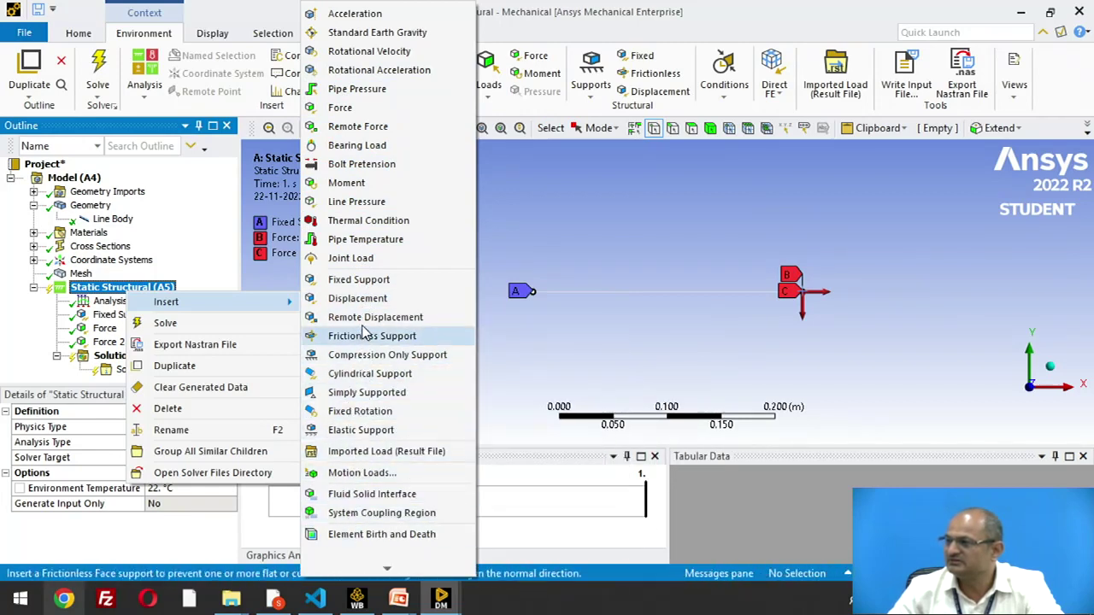
pyautogui.click(323, 188)
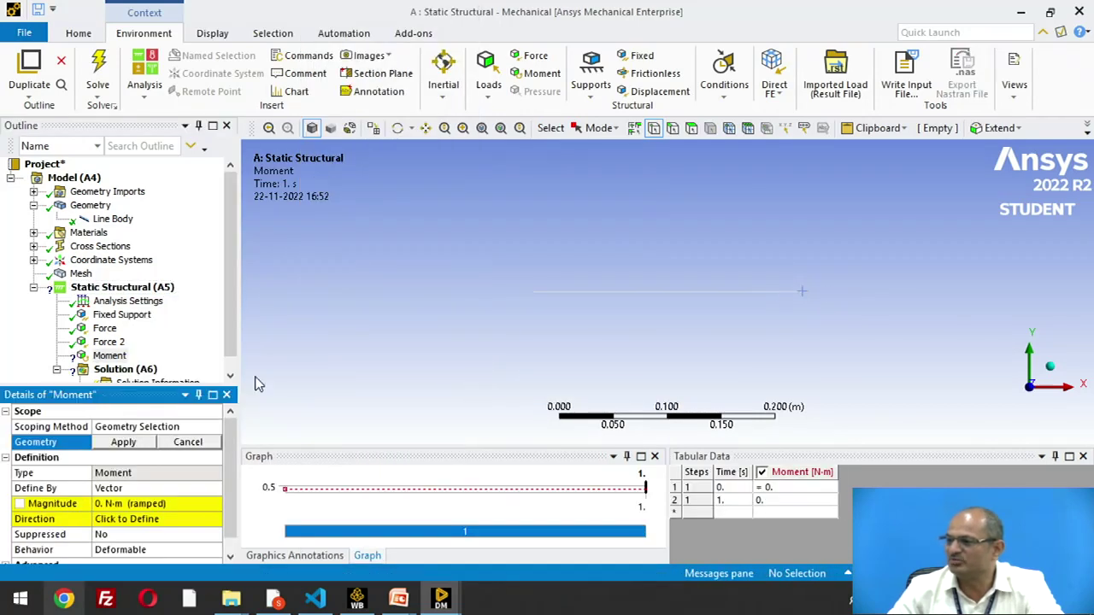
pyautogui.click(804, 296)
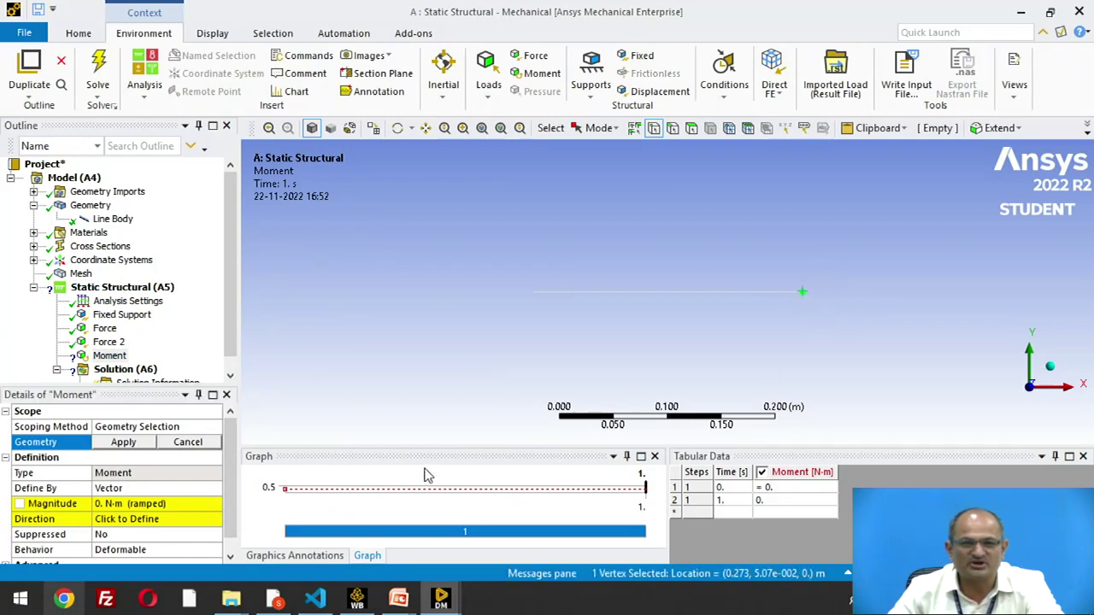
pyautogui.click(124, 442)
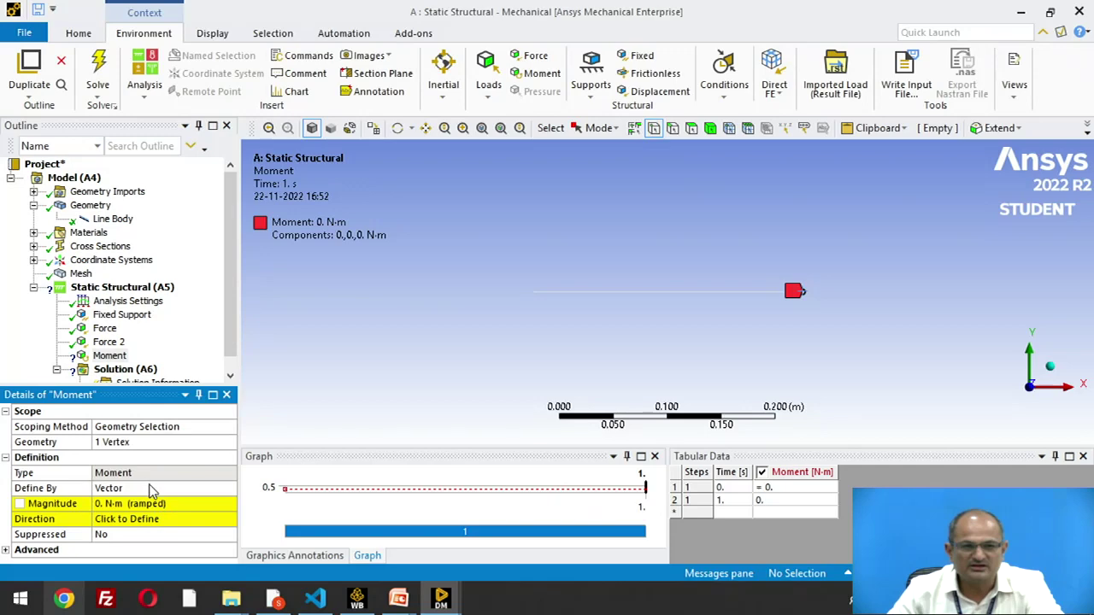
# Define the moment by components with an X component of 1000 N·m.
pyautogui.click(152, 488)
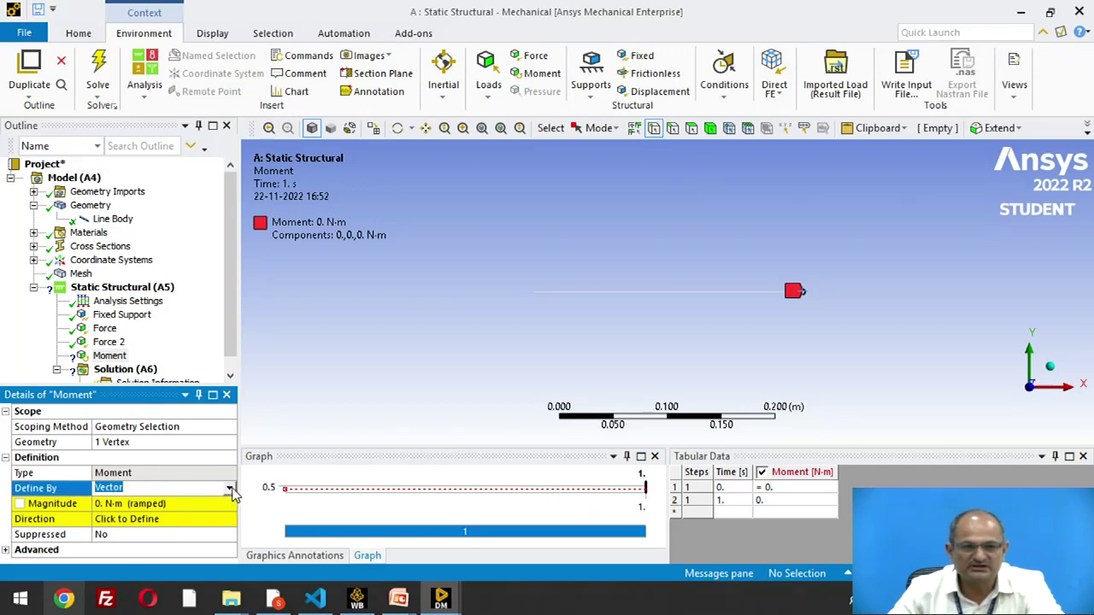
pyautogui.click(229, 487)
pyautogui.click(202, 503)
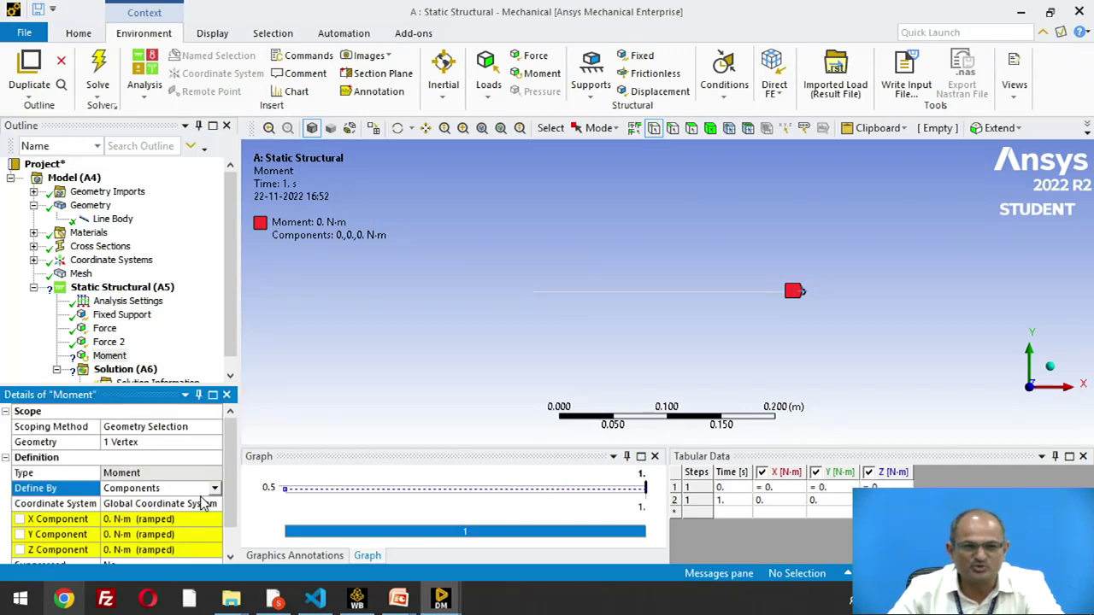
pyautogui.click(143, 518)
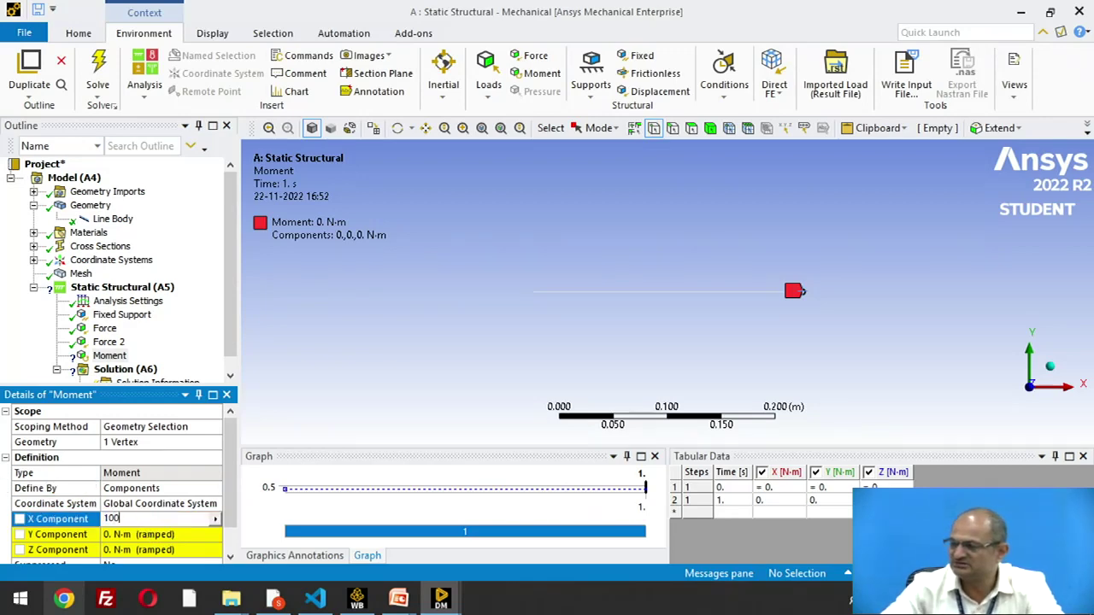
pyautogui.write('1000')
pyautogui.press('Return')
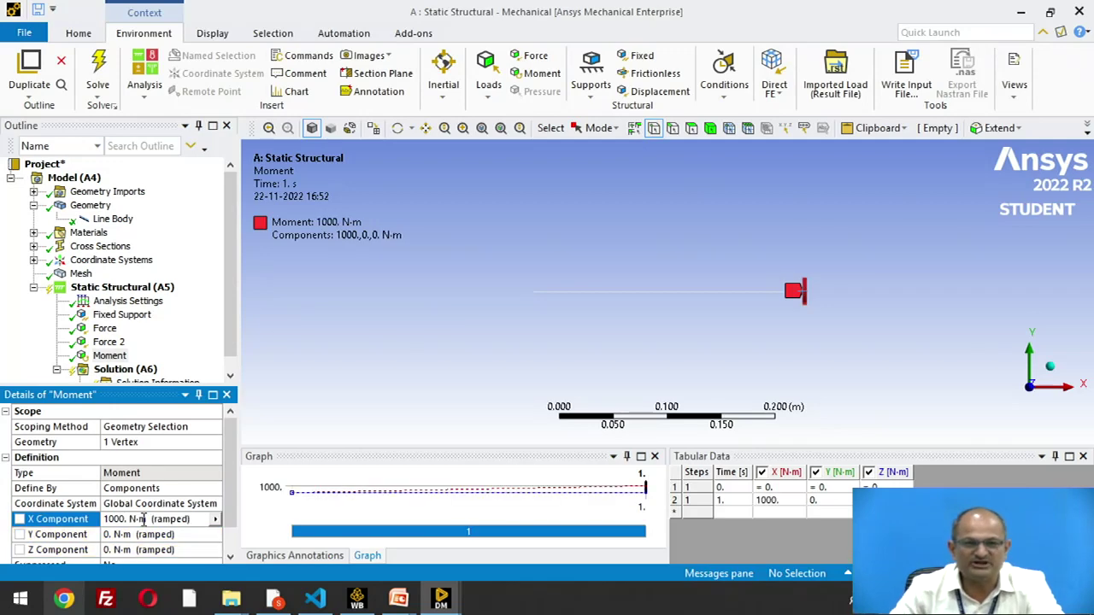
pyautogui.click(579, 359)
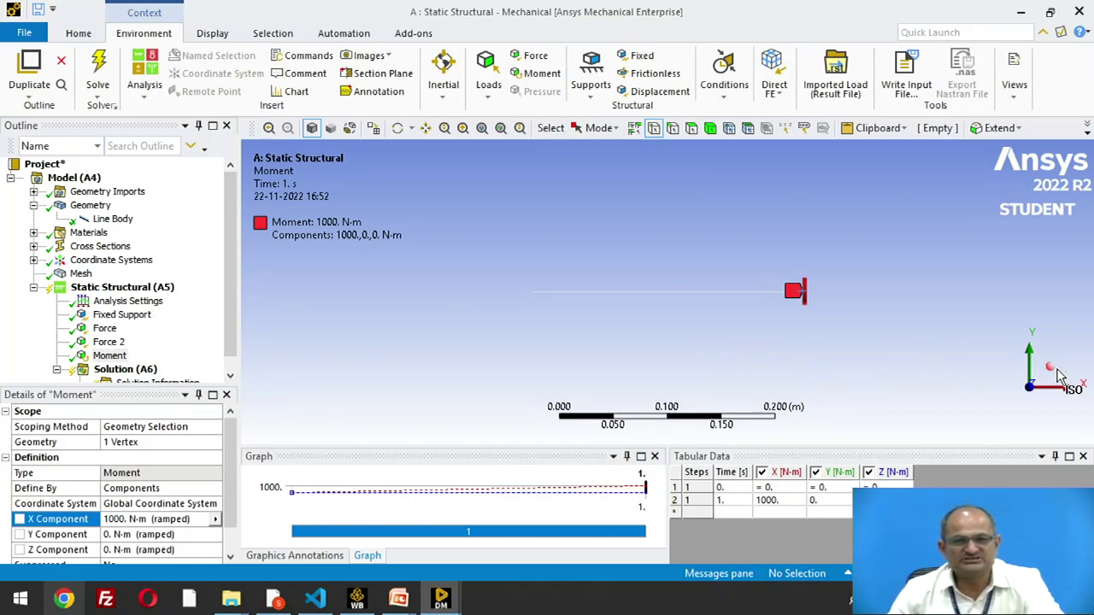
pyautogui.moveTo(871, 363); pyautogui.dragTo(799, 363, button='middle')
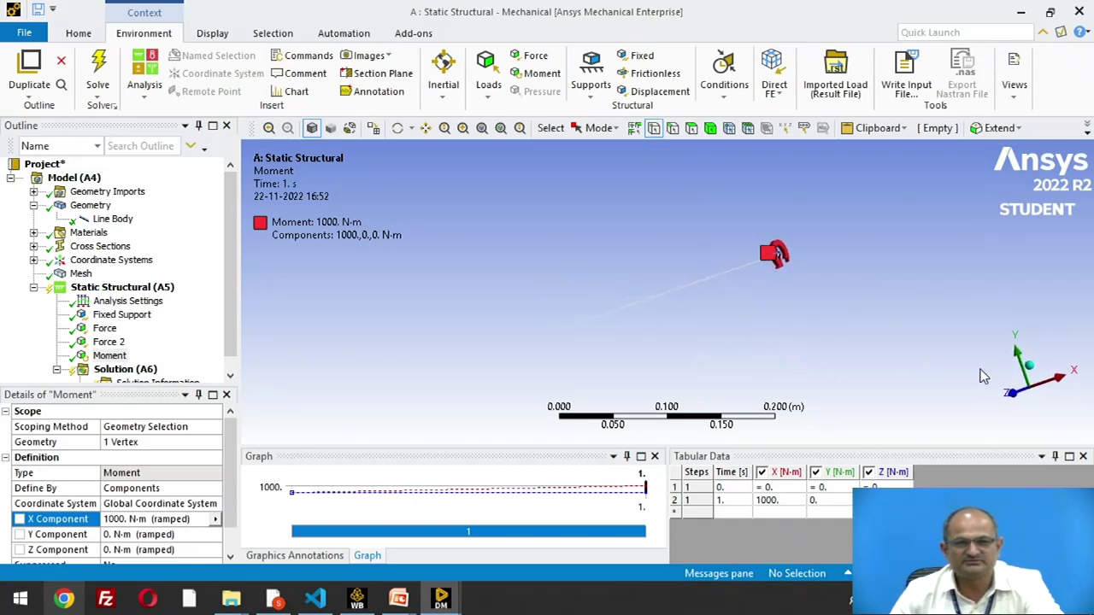
pyautogui.click(1029, 366)
pyautogui.click(1005, 415)
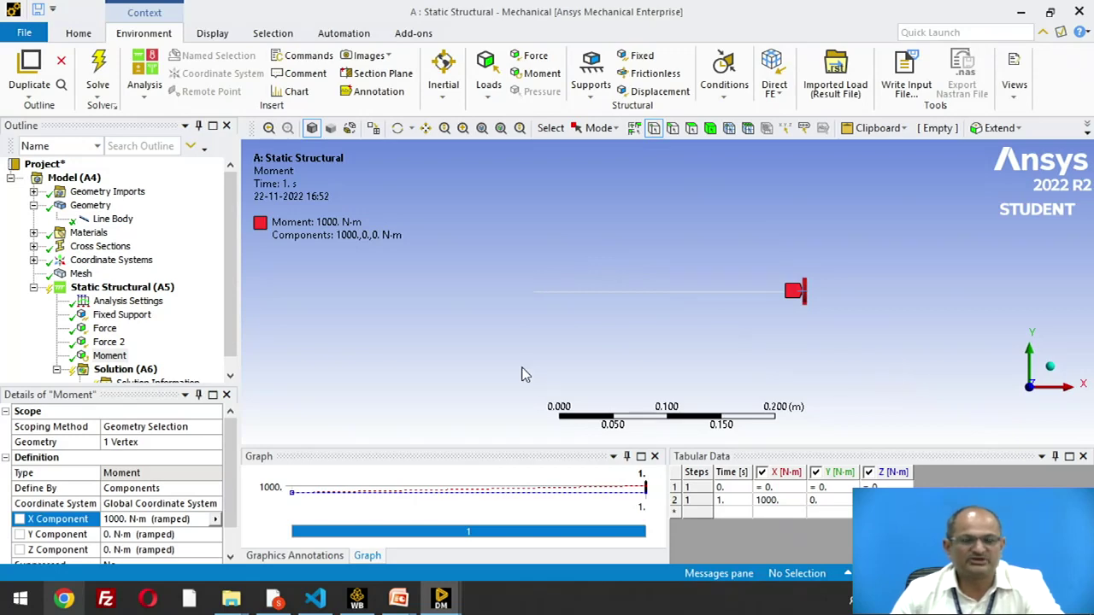
# Solve the Static Structural (A5) analysis and check Solution (A6) status reads Done.
pyautogui.click(231, 375)
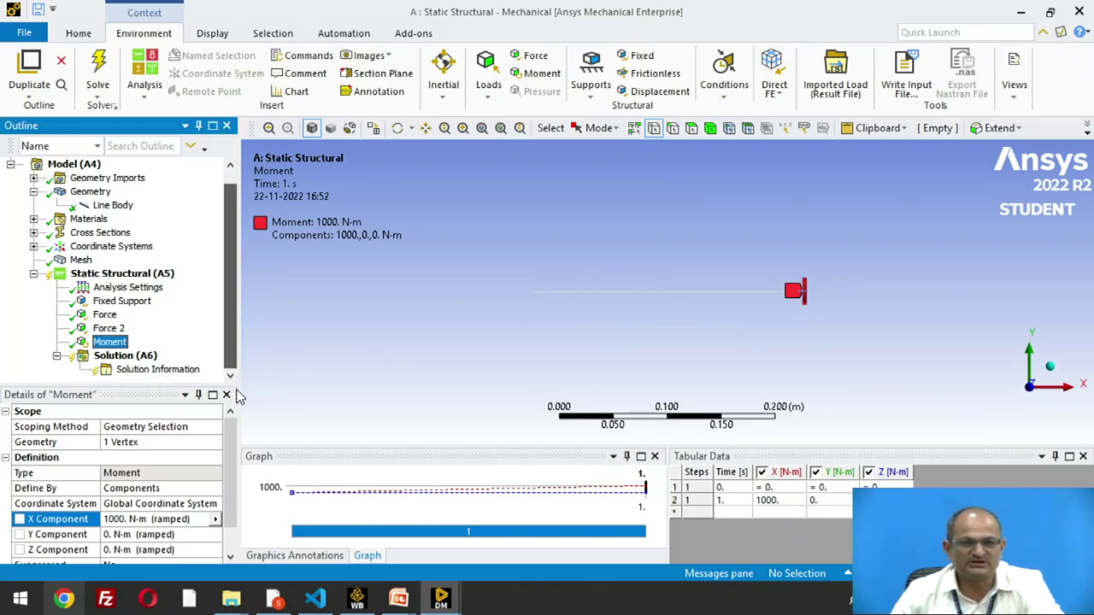
pyautogui.click(129, 274)
pyautogui.rightClick(135, 280)
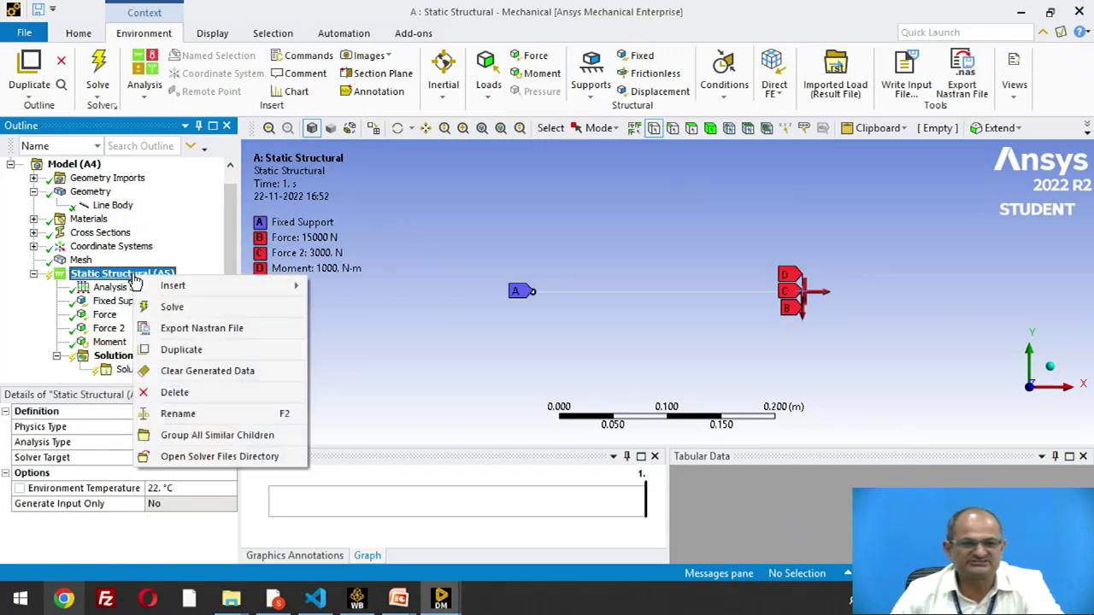
pyautogui.click(199, 310)
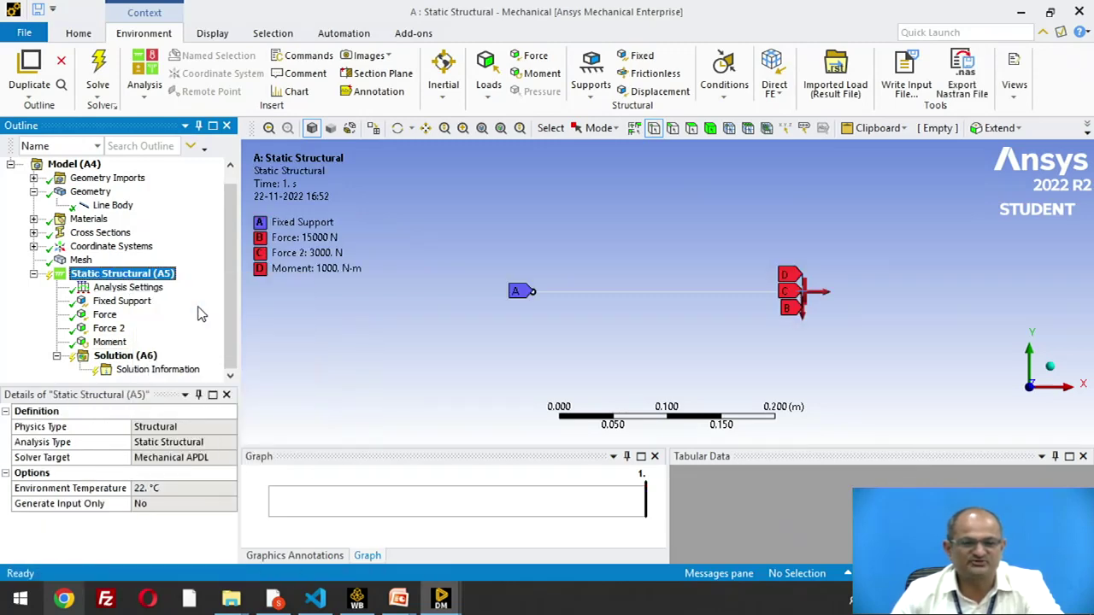
pyautogui.click(126, 357)
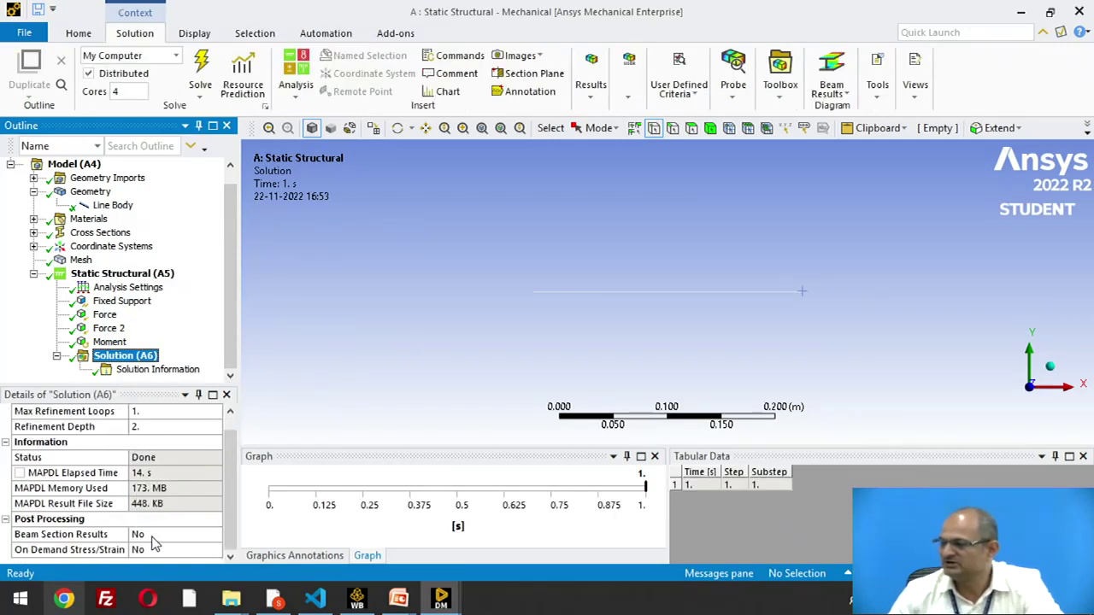
# Set Beam Section Results to Yes in the Solution's Post Processing details.
pyautogui.click(153, 535)
pyautogui.click(215, 536)
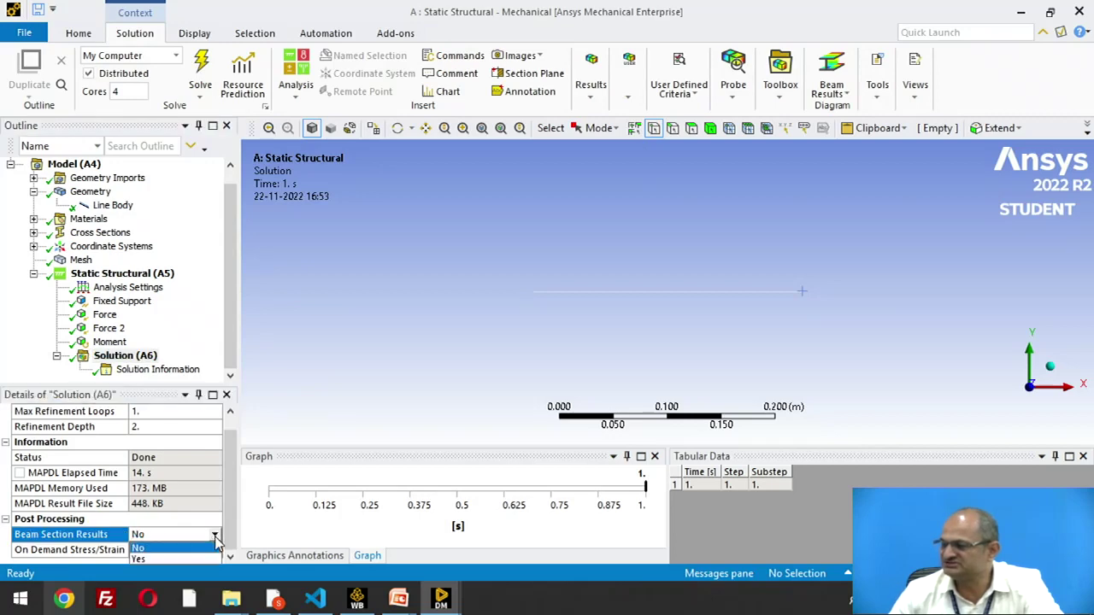
pyautogui.click(177, 559)
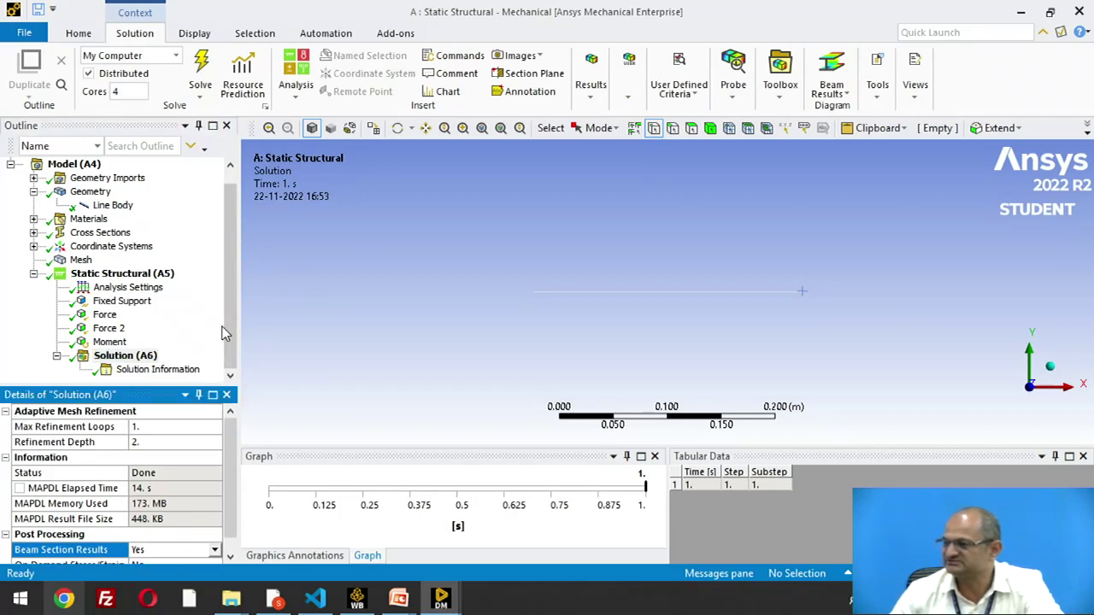
# Insert a Shear Stress result (XY Component, all bodies) under Solution (A6).
pyautogui.click(125, 357)
pyautogui.rightClick(124, 357)
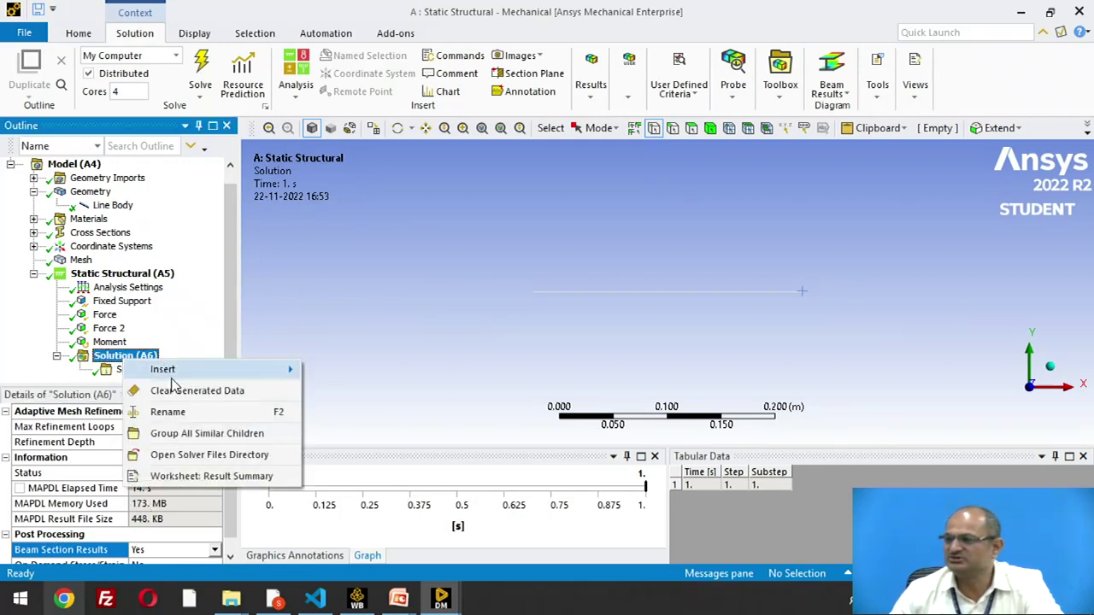
pyautogui.moveTo(171, 369)
pyautogui.moveTo(323, 382)
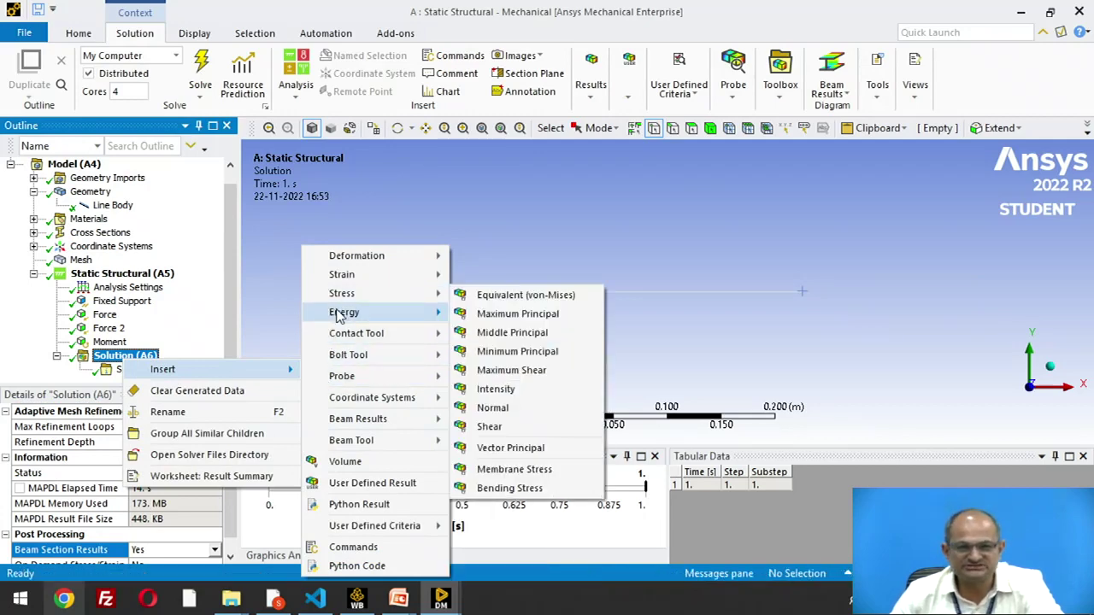
pyautogui.moveTo(340, 295)
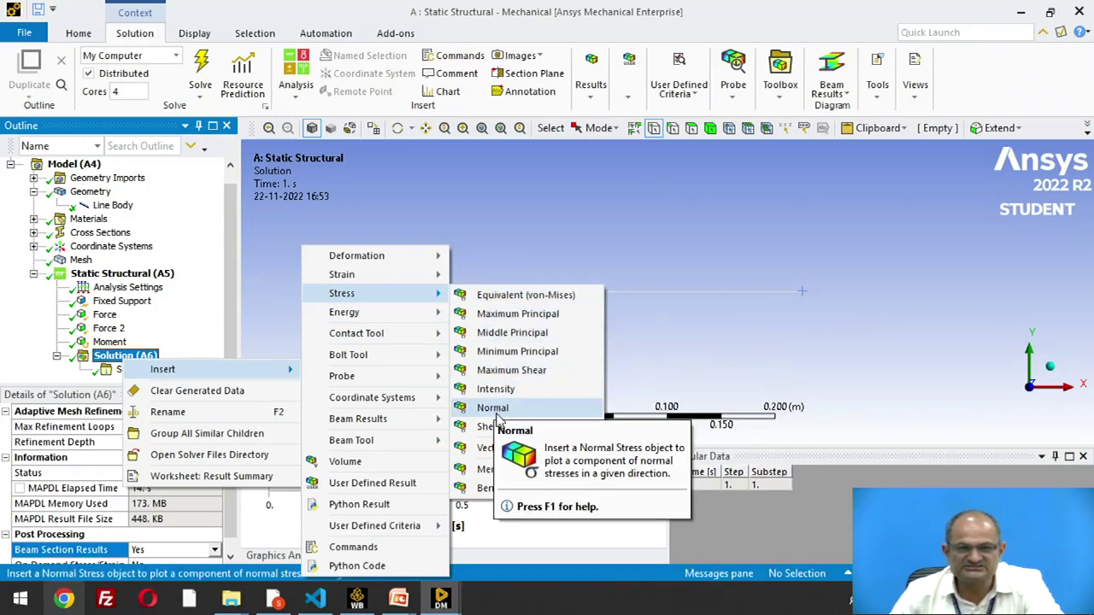
pyautogui.click(490, 427)
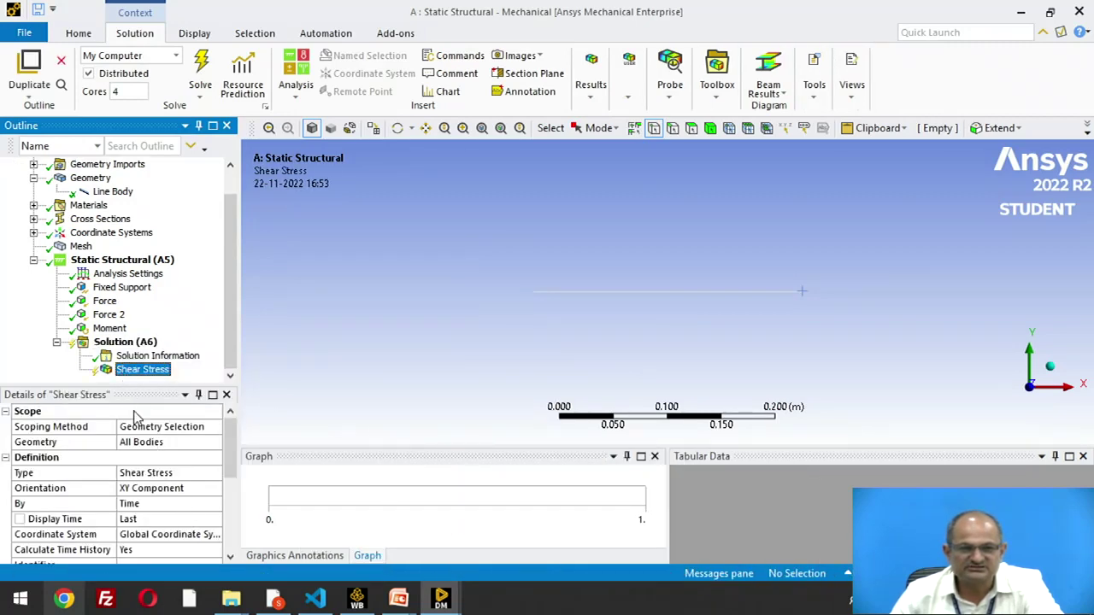
pyautogui.click(119, 342)
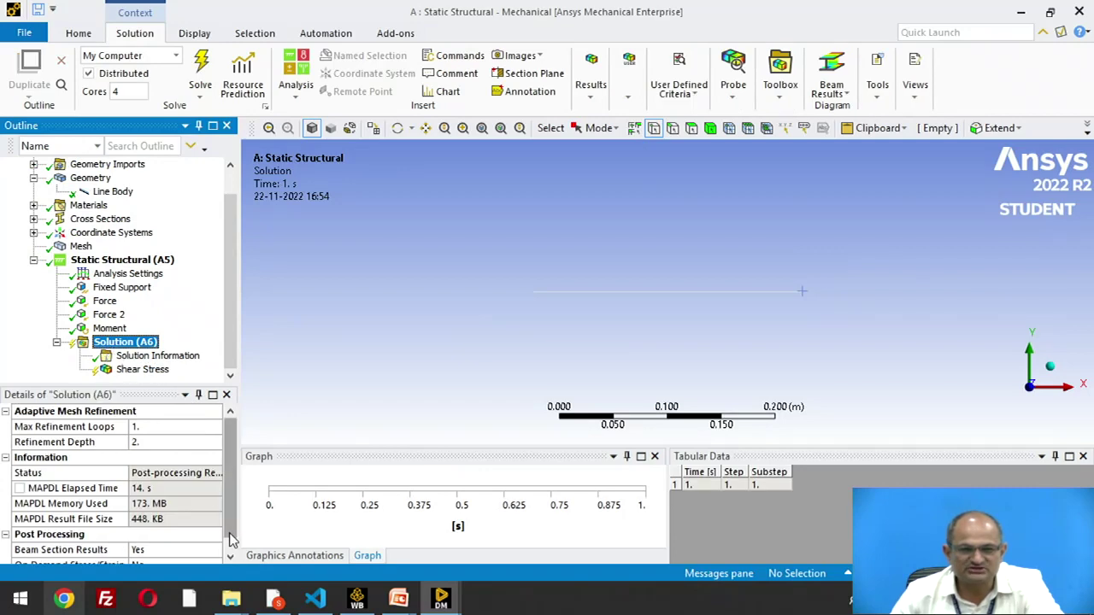
pyautogui.click(229, 538)
pyautogui.scroll(-1, 229, 539)
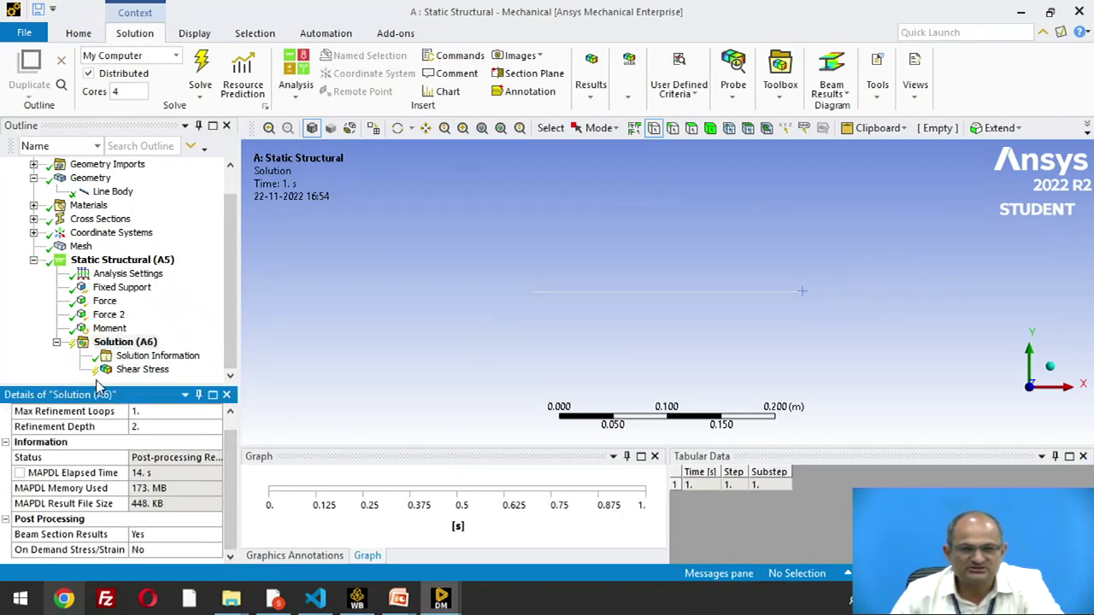
# Insert a Normal Stress result under Solution (A6).
pyautogui.click(119, 357)
pyautogui.click(125, 343)
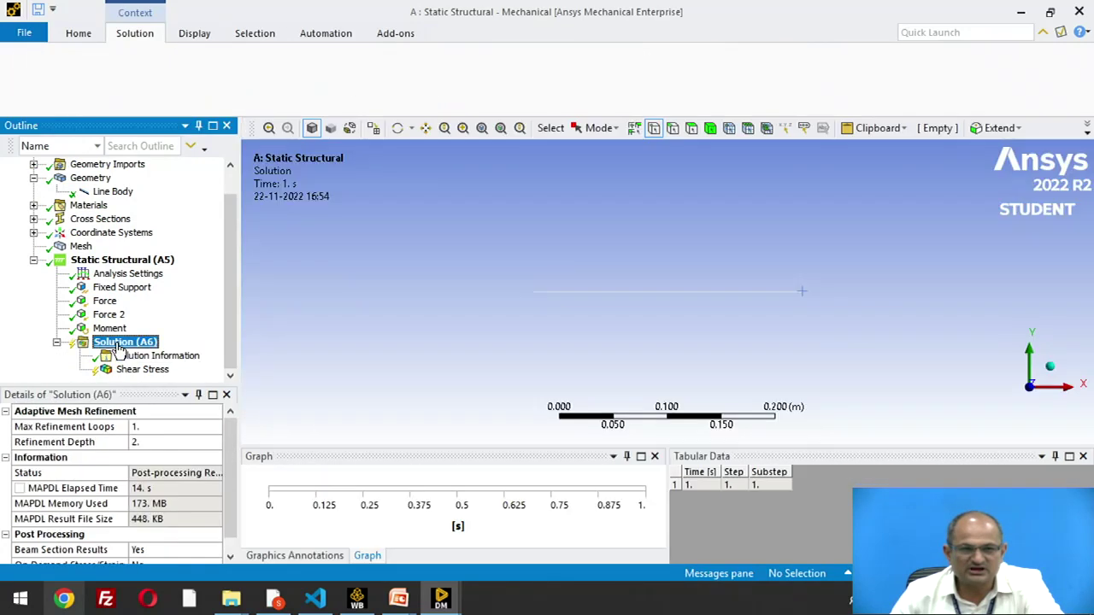
pyautogui.rightClick(127, 343)
pyautogui.moveTo(192, 351)
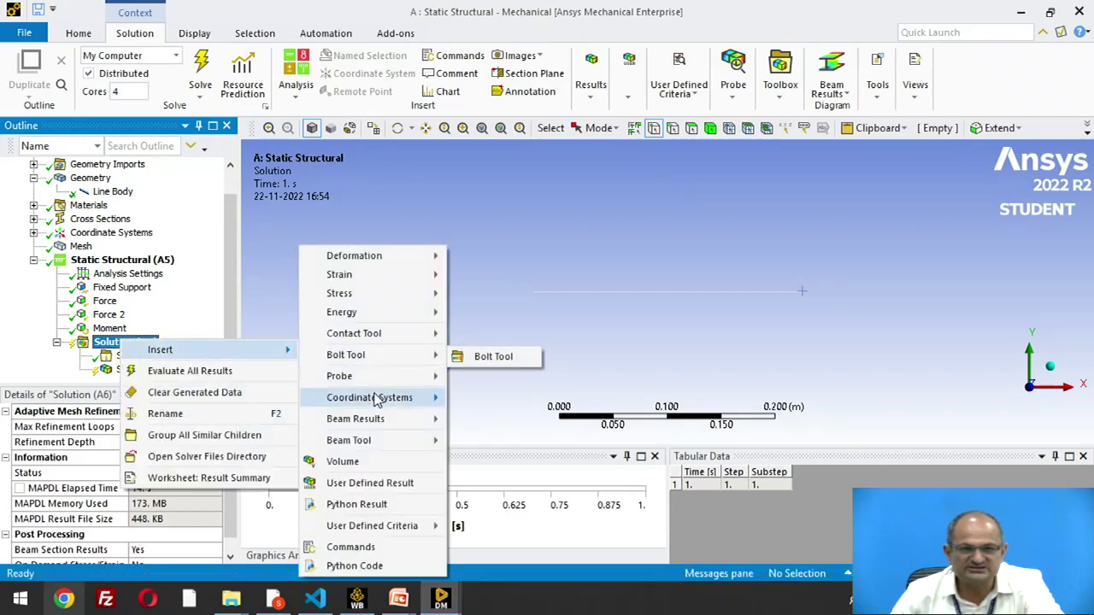
pyautogui.moveTo(374, 335)
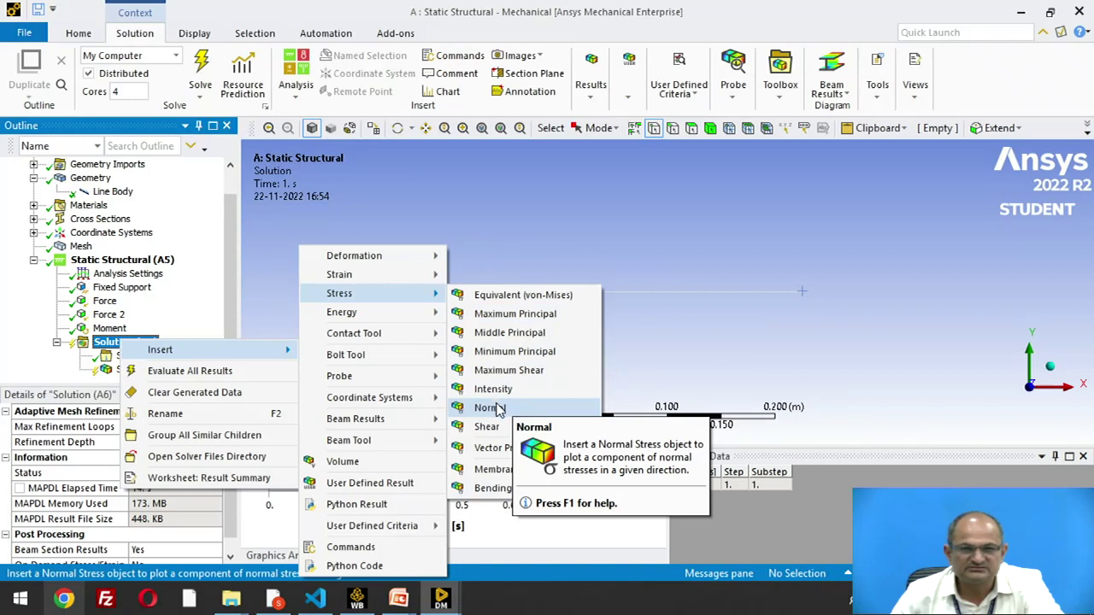
pyautogui.click(498, 409)
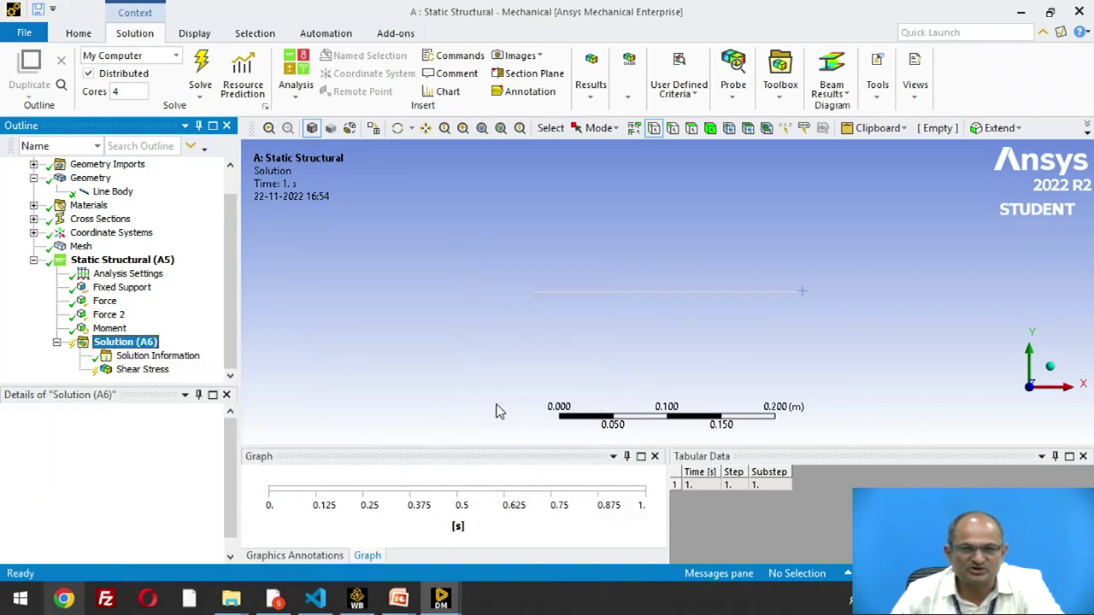
# Insert a Maximum Principal Stress result under Solution (A6).
pyautogui.click(125, 330)
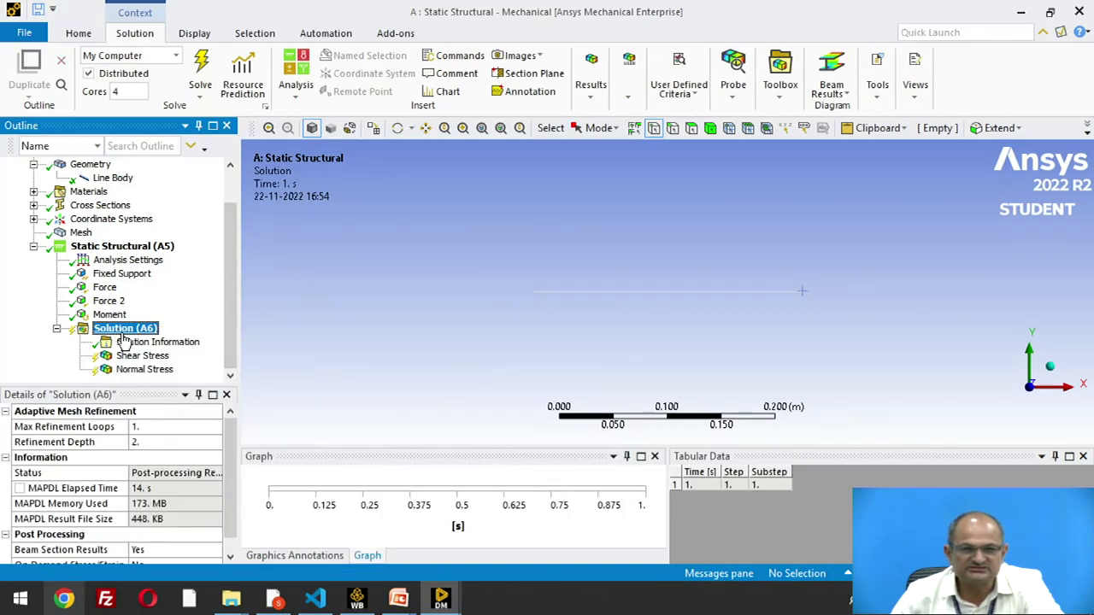
pyautogui.rightClick(120, 331)
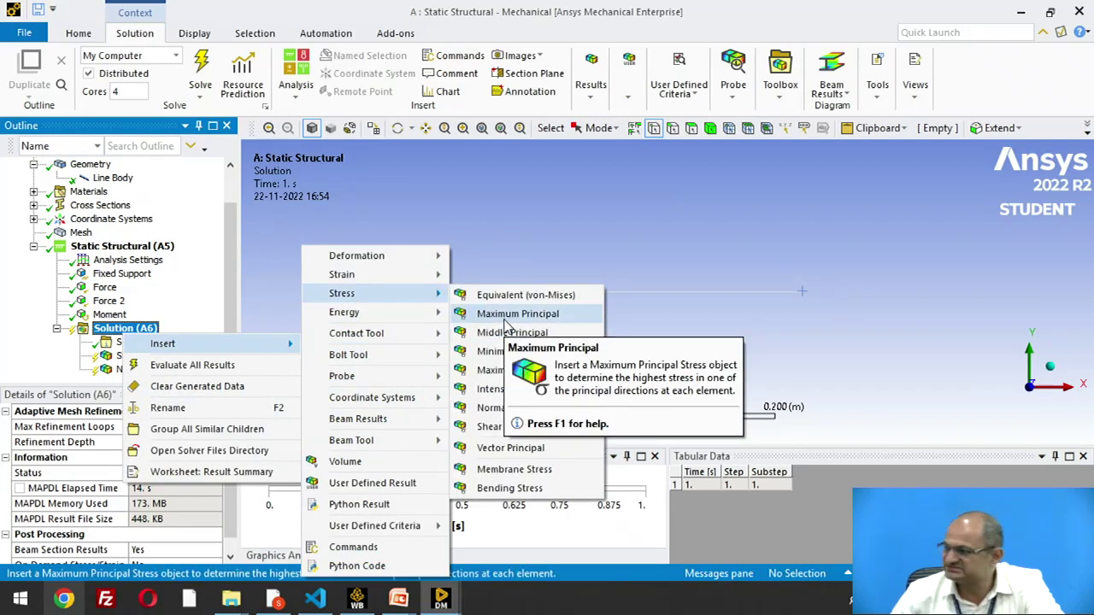
pyautogui.click(505, 314)
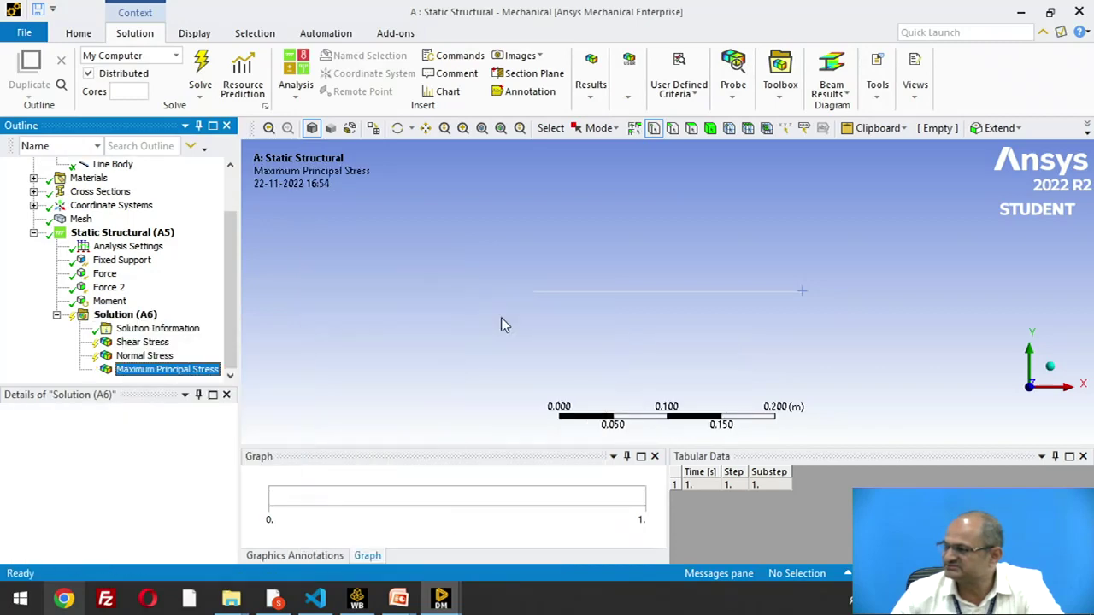
pyautogui.click(124, 316)
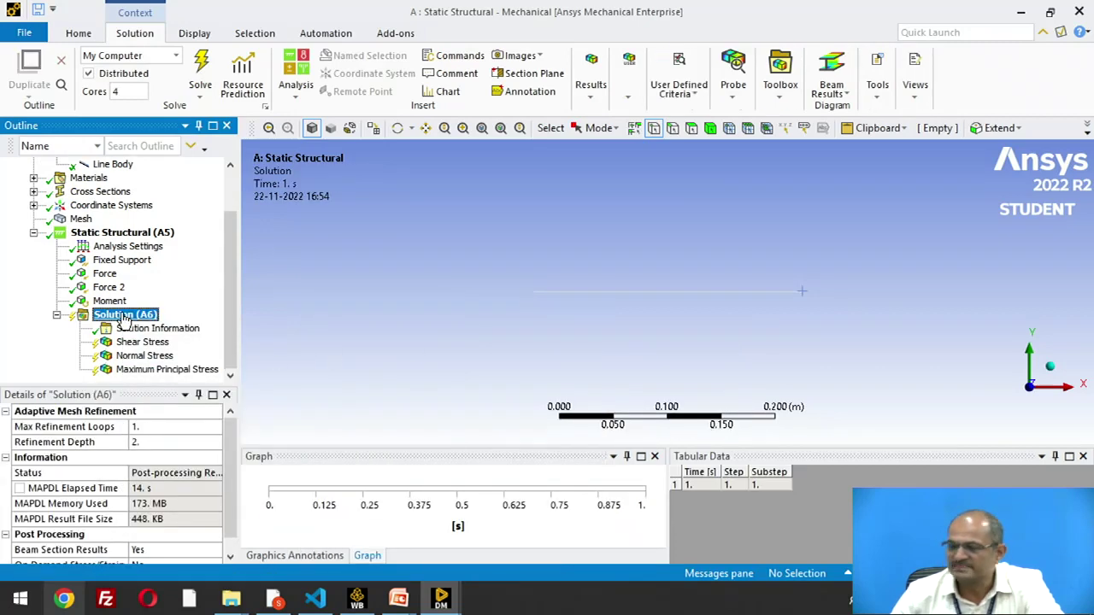
pyautogui.rightClick(124, 315)
pyautogui.moveTo(149, 323)
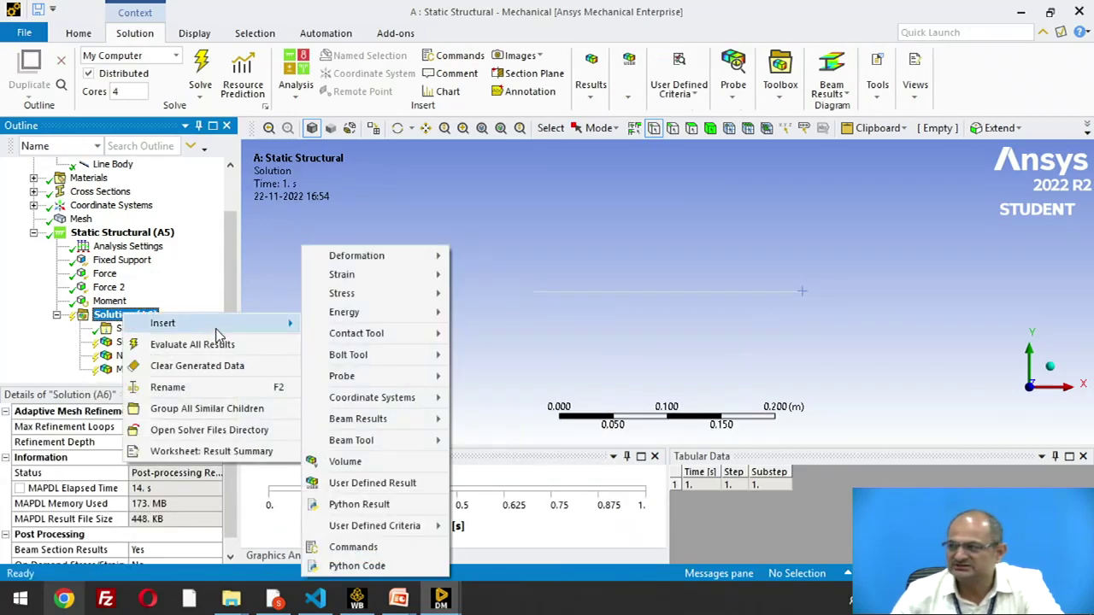
pyautogui.moveTo(350, 295)
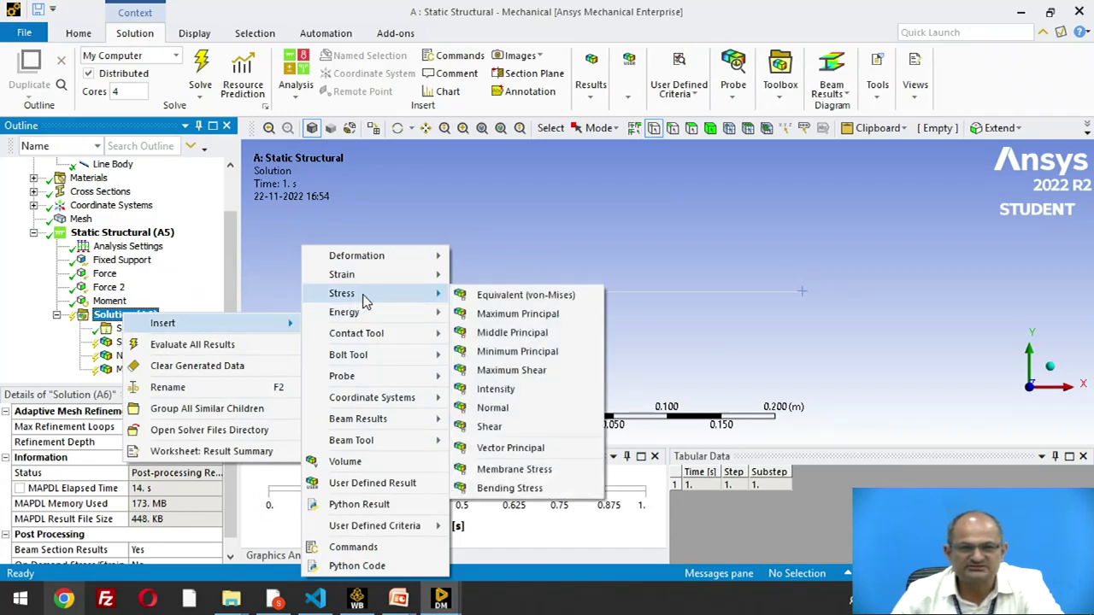
pyautogui.click(496, 488)
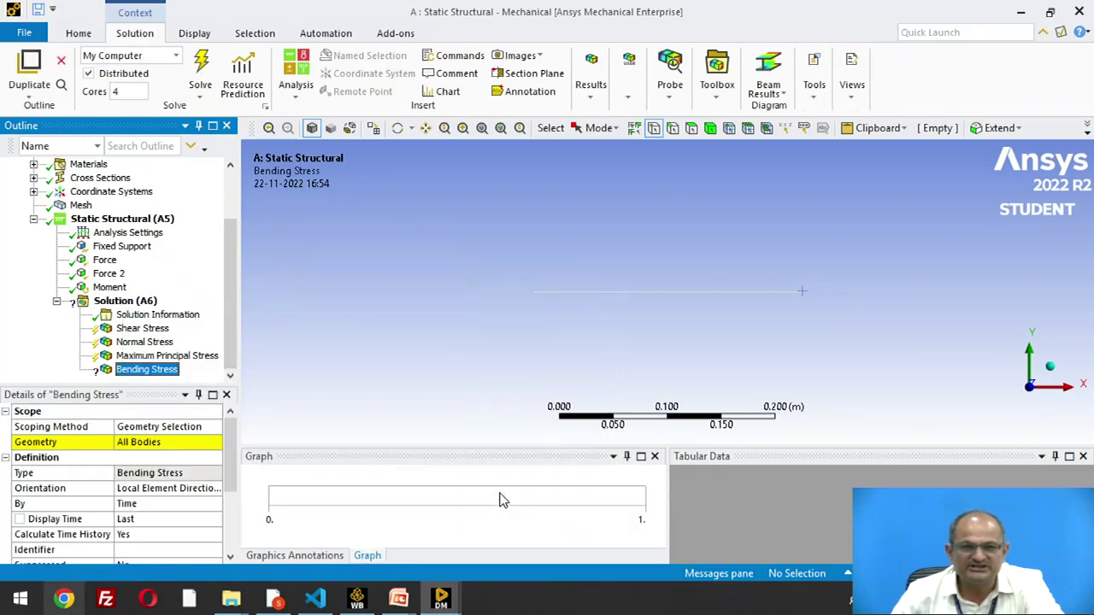
pyautogui.rightClick(161, 380)
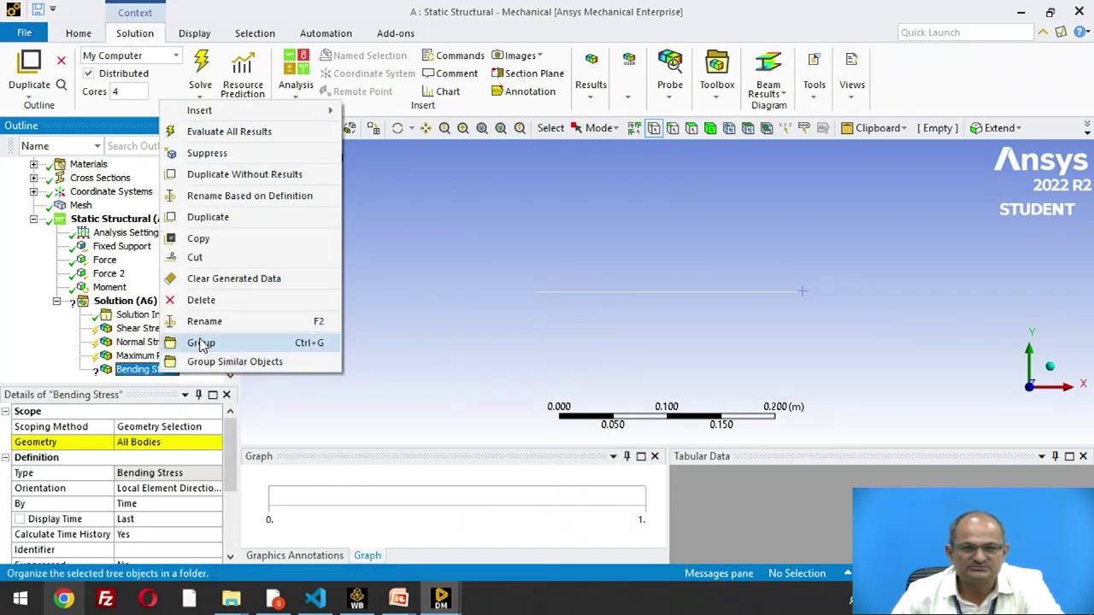
pyautogui.click(202, 299)
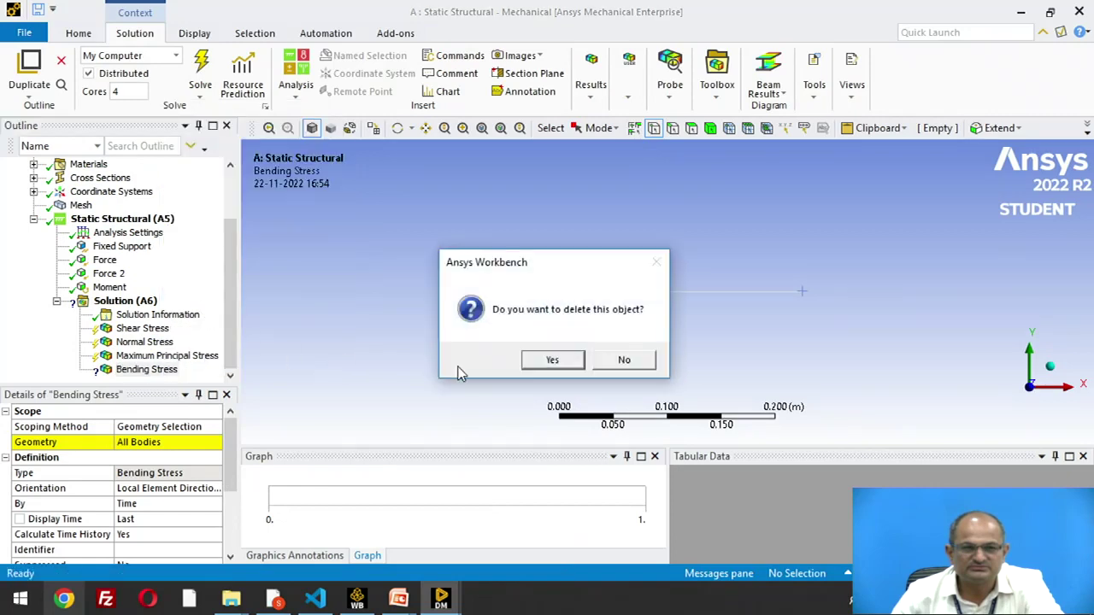
pyautogui.click(560, 368)
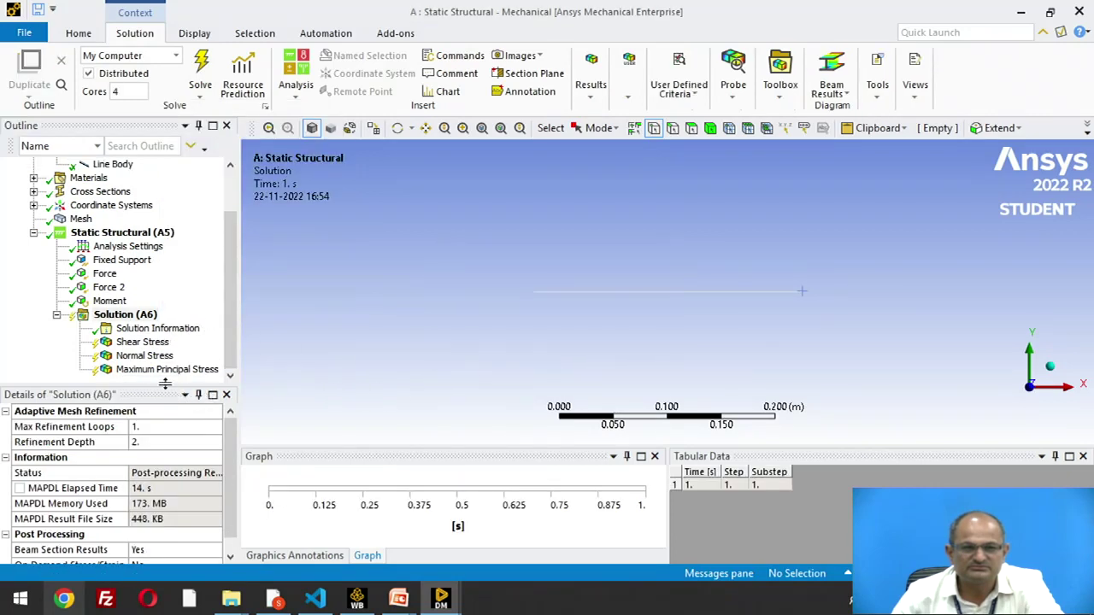
# Insert Normal Stress 2 (X Axis, all bodies) under Solution (A6).
pyautogui.click(125, 316)
pyautogui.rightClick(125, 315)
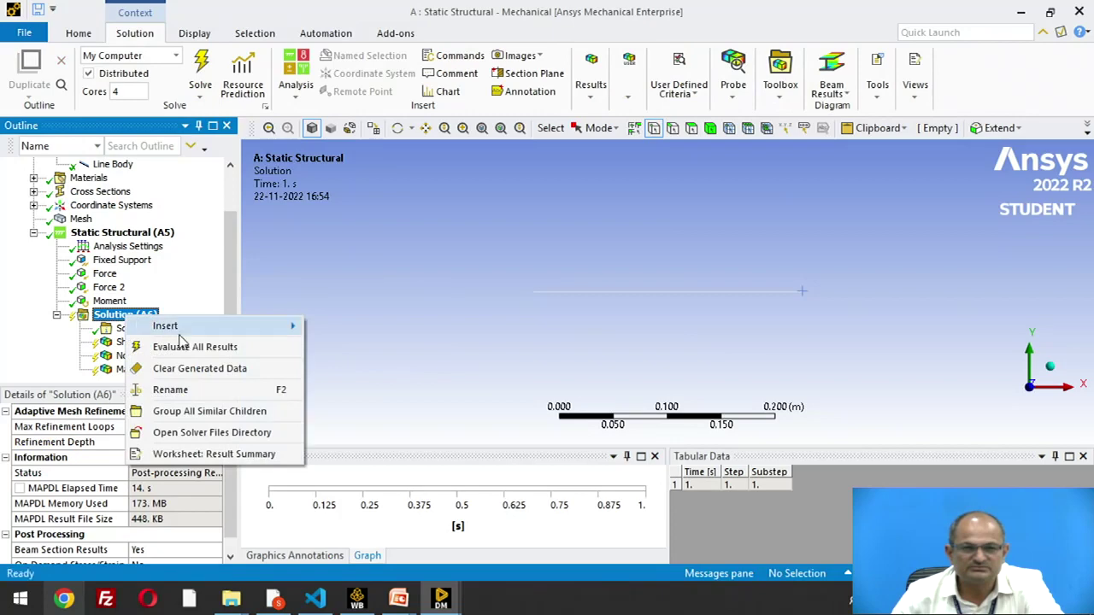
pyautogui.moveTo(189, 330)
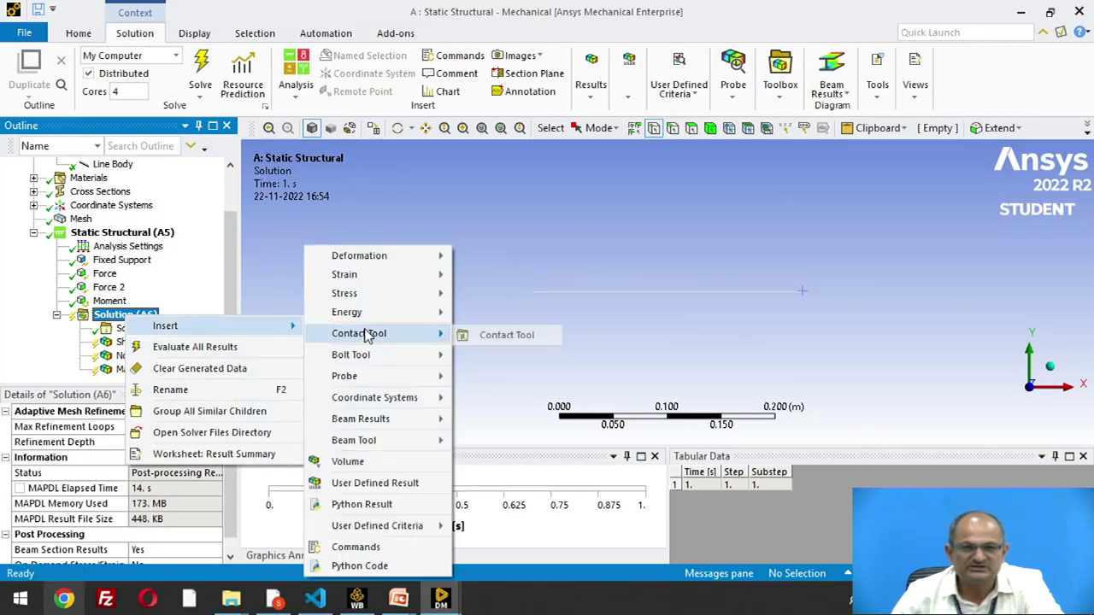
pyautogui.moveTo(361, 315)
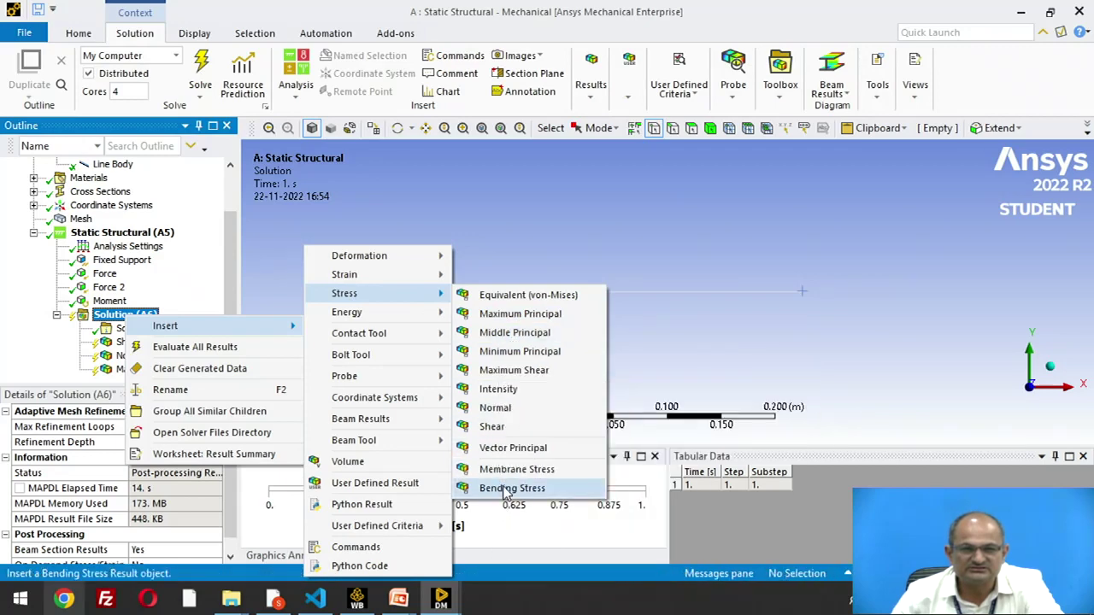
pyautogui.click(516, 413)
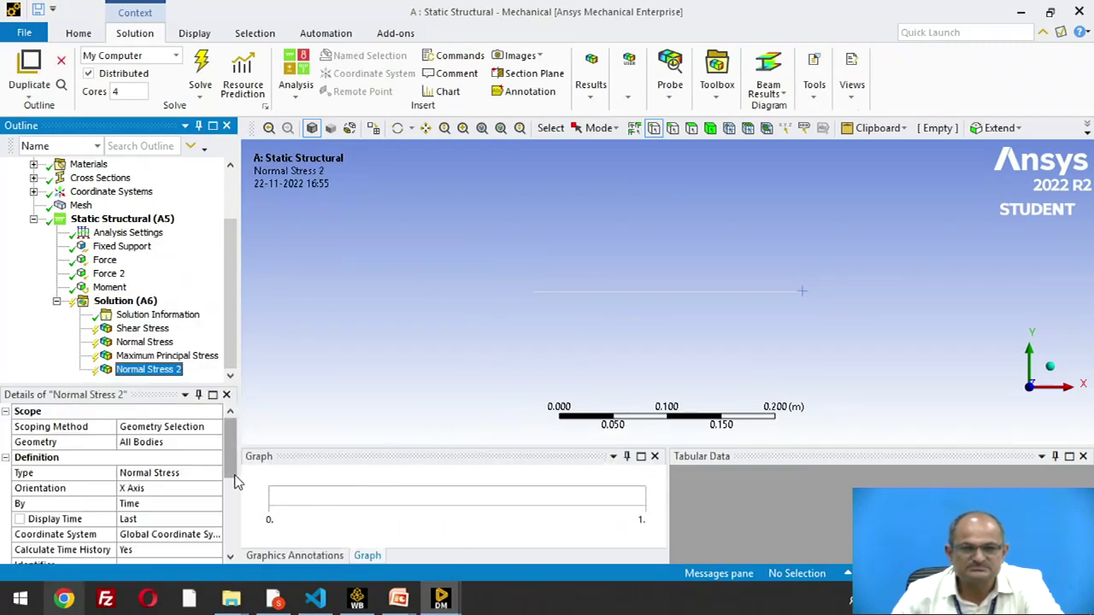
pyautogui.click(122, 302)
# Evaluate all solution results and show the Shear Stress XY contour, ranging ±4.0828e7 Pa.
pyautogui.rightClick(119, 313)
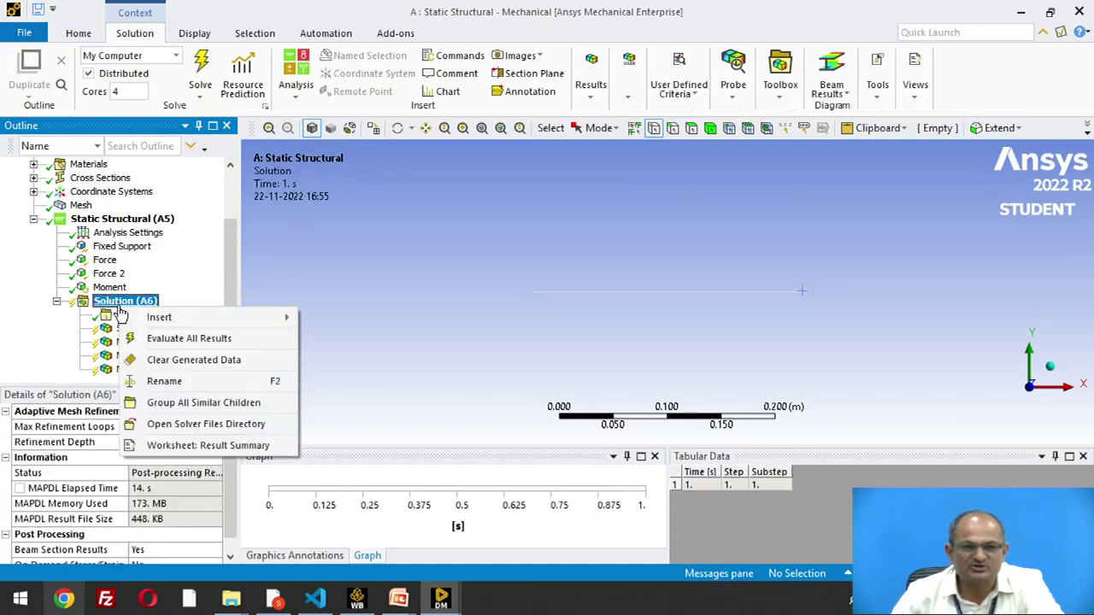
pyautogui.click(188, 339)
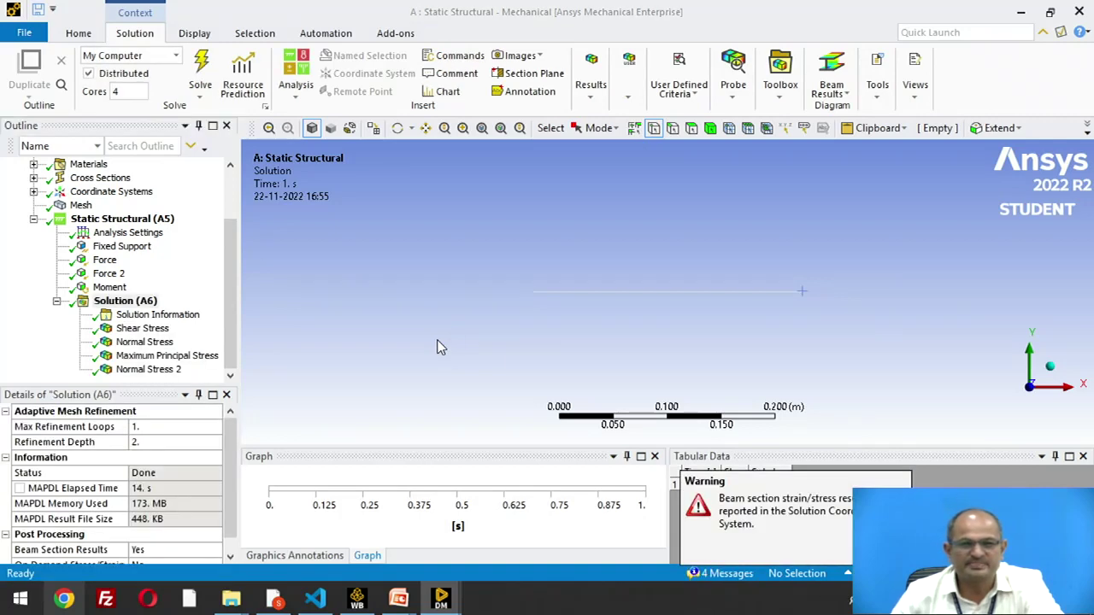
pyautogui.click(152, 330)
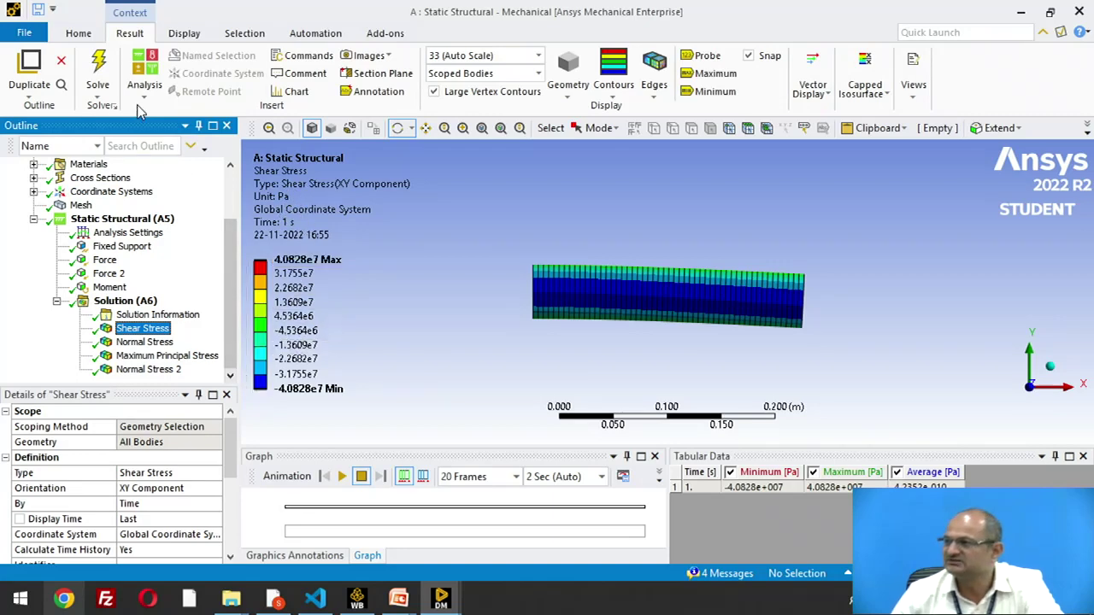
pyautogui.click(78, 32)
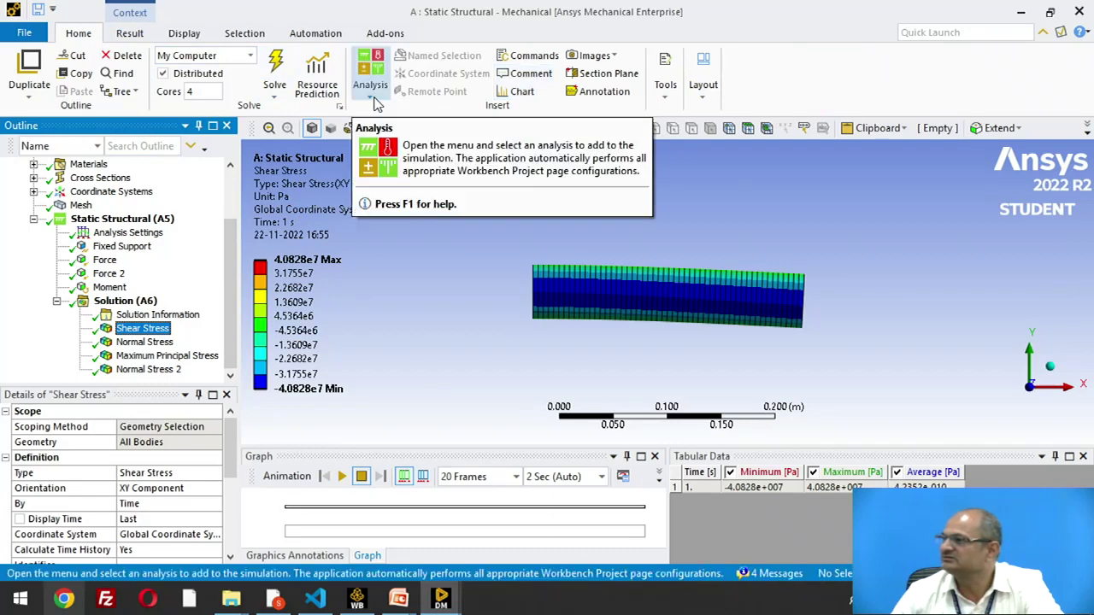
# Set units to Metric (mm, kg, N, s, mV, mA) so shear stress reads ±40.828 MPa.
pyautogui.click(705, 97)
pyautogui.click(671, 101)
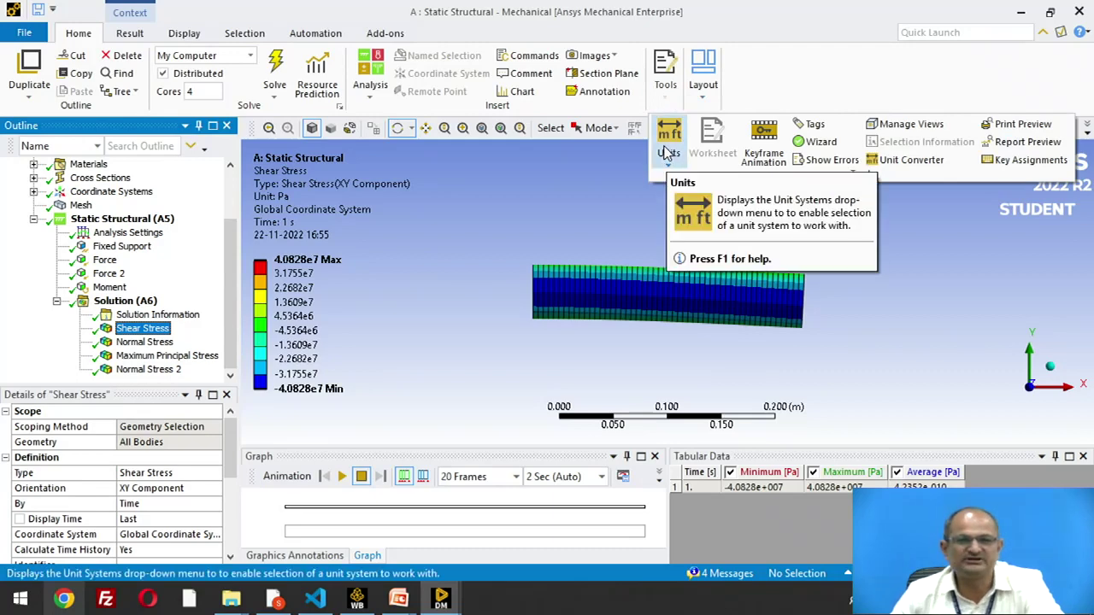
pyautogui.click(450, 276)
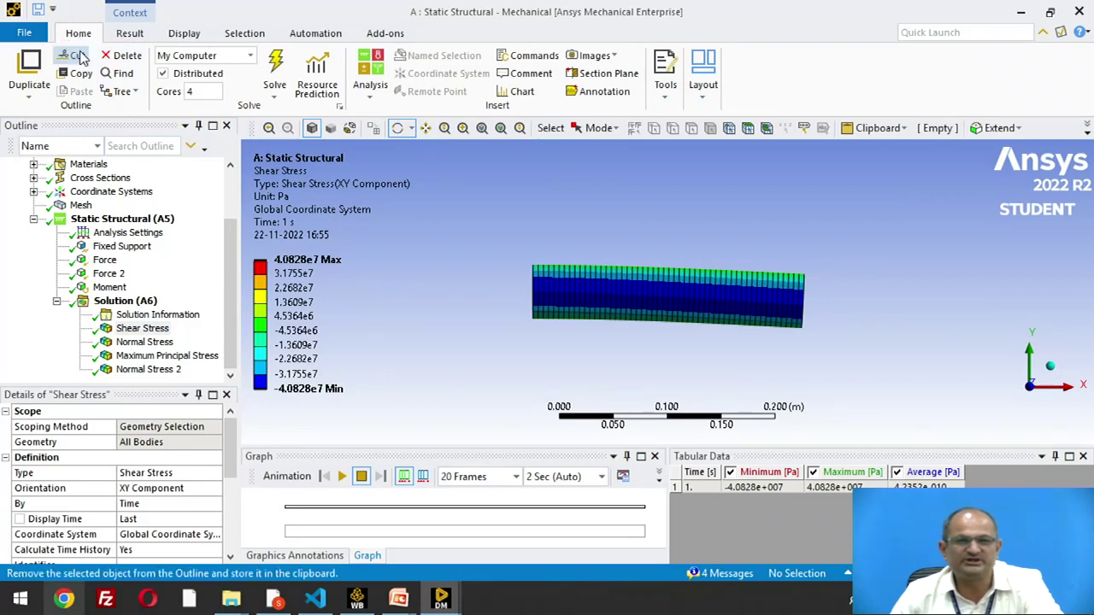
pyautogui.click(667, 99)
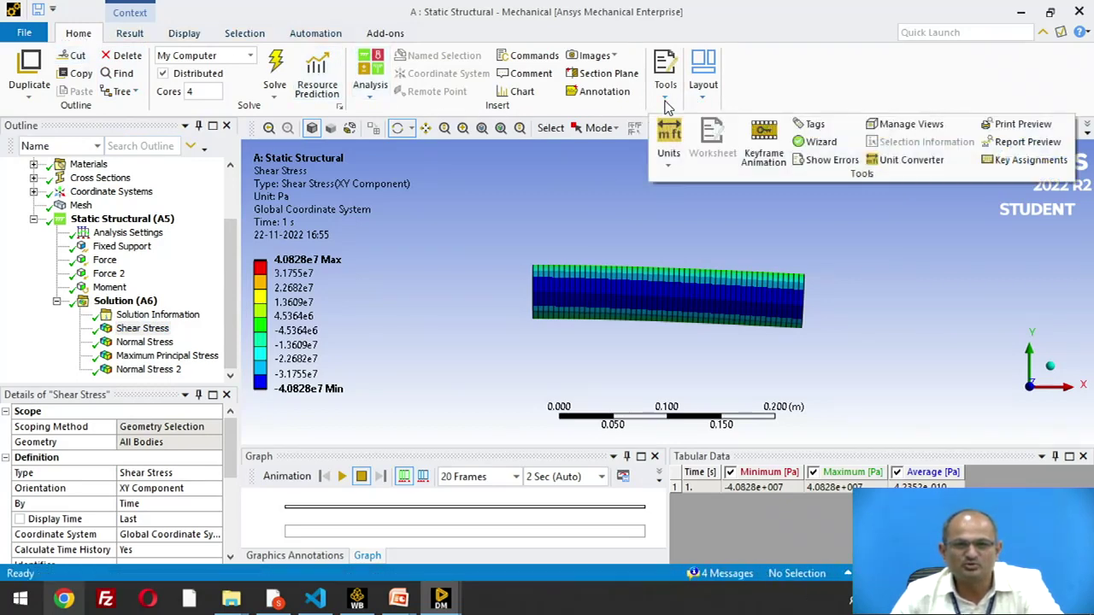
pyautogui.click(668, 147)
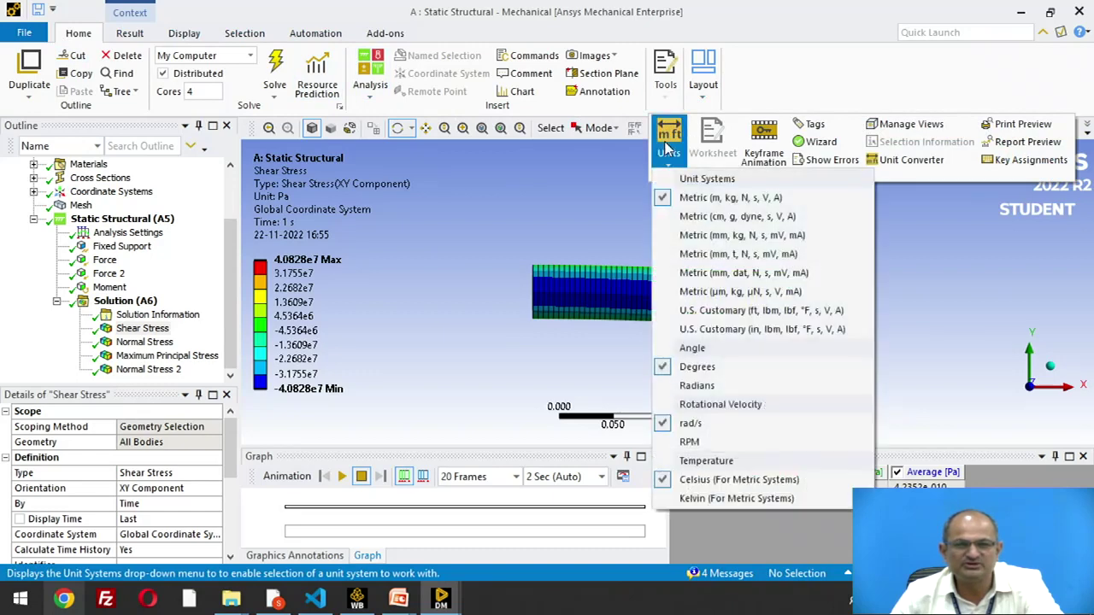
pyautogui.click(669, 238)
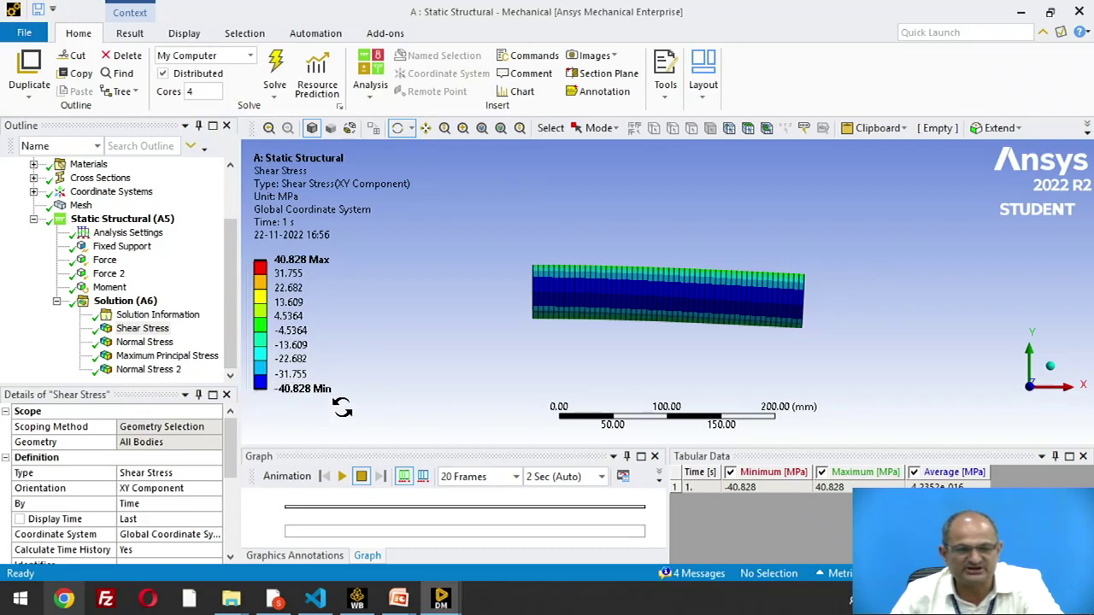
# Show the Normal Stress (X Axis) contour, ranging from -53.597 to 68.887 MPa.
pyautogui.click(149, 342)
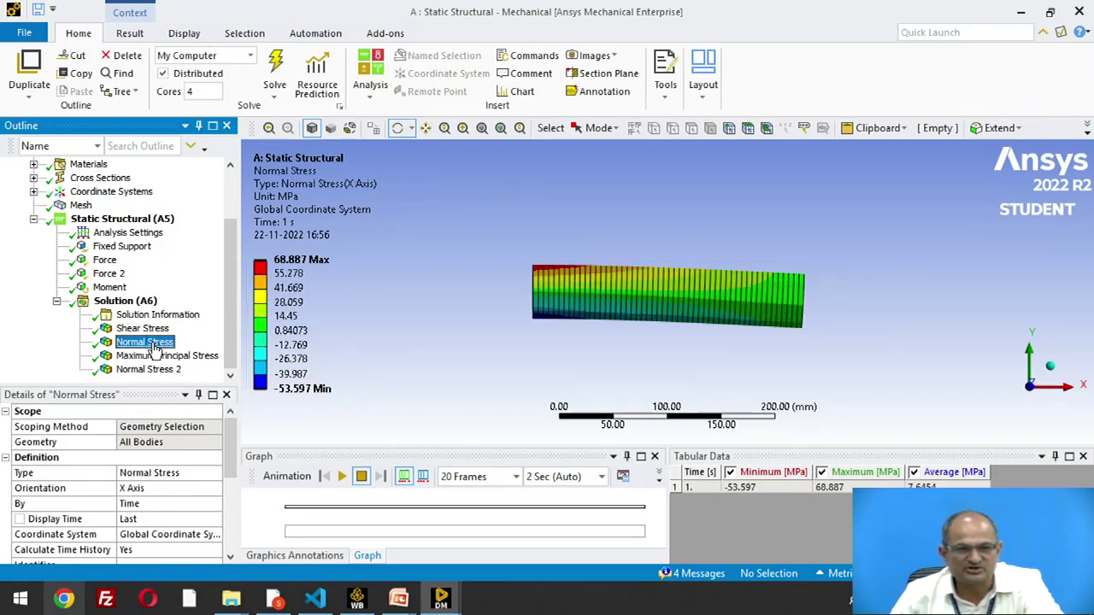
pyautogui.click(295, 274)
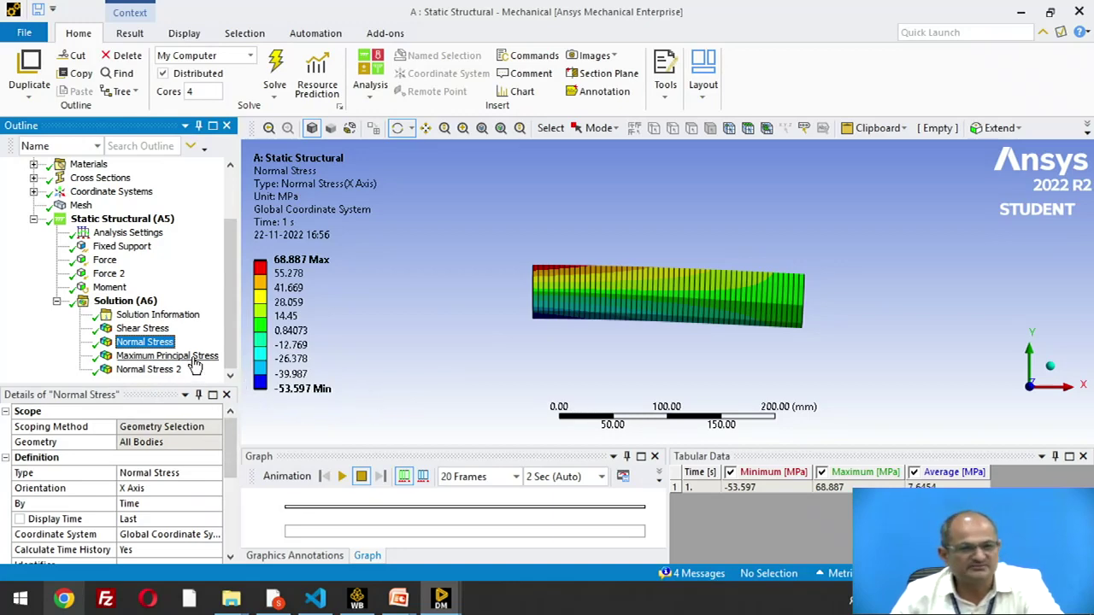
# Show the Maximum Principal Stress contour, ranging from 7.6454 to 87.86 MPa.
pyautogui.click(167, 356)
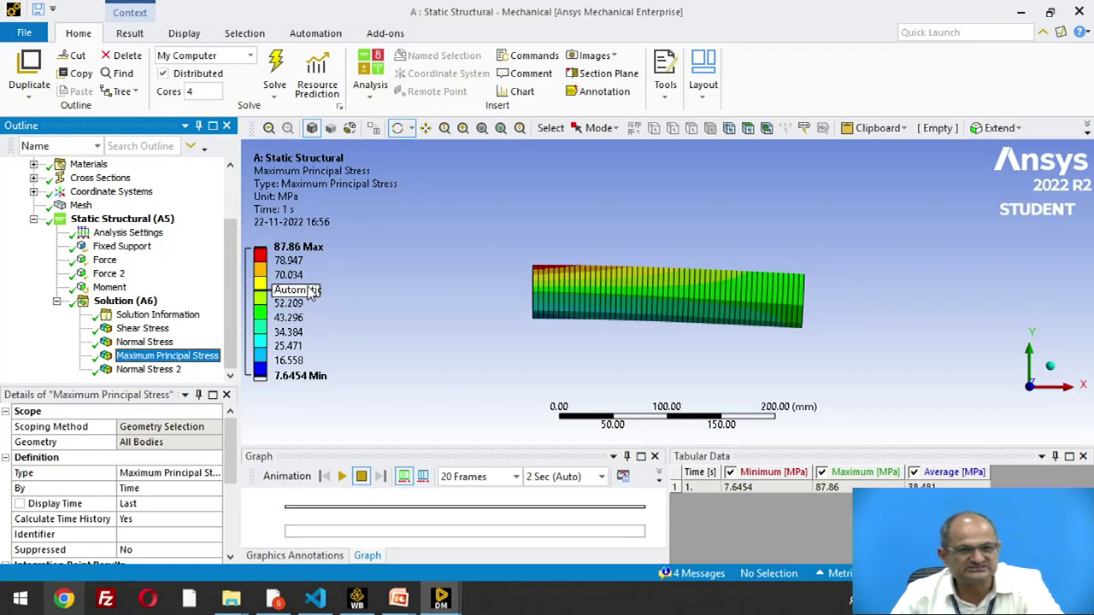